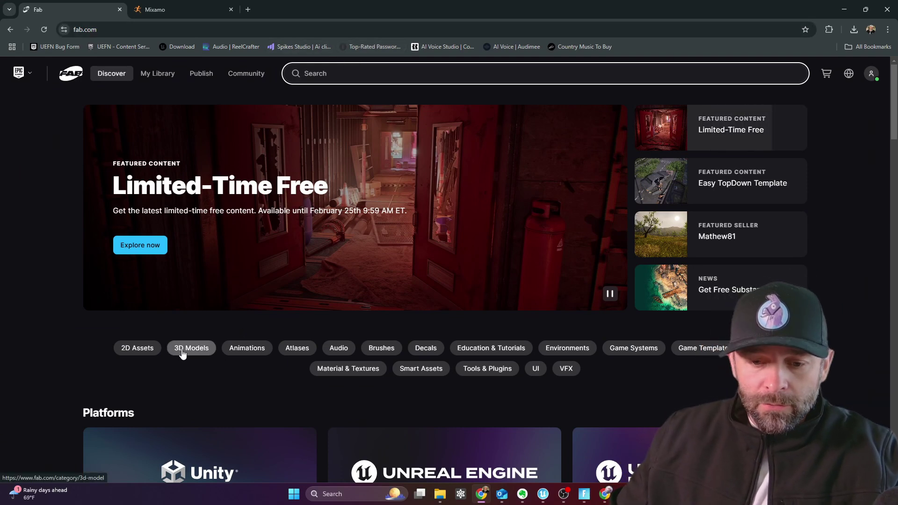
- Open Fab's Troll Collection listing and highlight its 'Rigged with Epic Skeleton' description line
{"action": "scroll", "coordinate": [257, 359], "scroll_direction": "down", "scroll_amount": 8}
{"action": "scroll", "coordinate": [239, 260], "scroll_direction": "down", "scroll_amount": 7}
{"action": "left_click", "coordinate": [742, 206]}
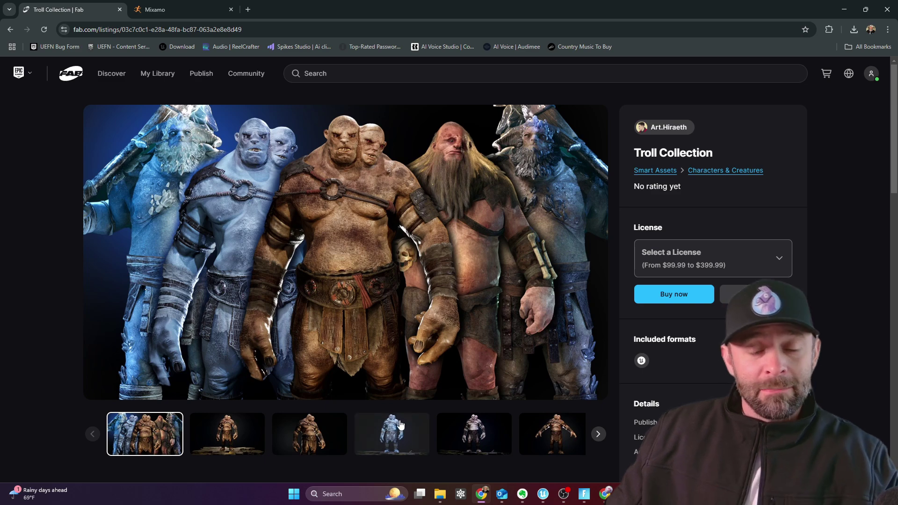
{"action": "scroll", "coordinate": [412, 269], "scroll_direction": "down", "scroll_amount": 3}
{"action": "scroll", "coordinate": [397, 269], "scroll_direction": "up", "scroll_amount": 1}
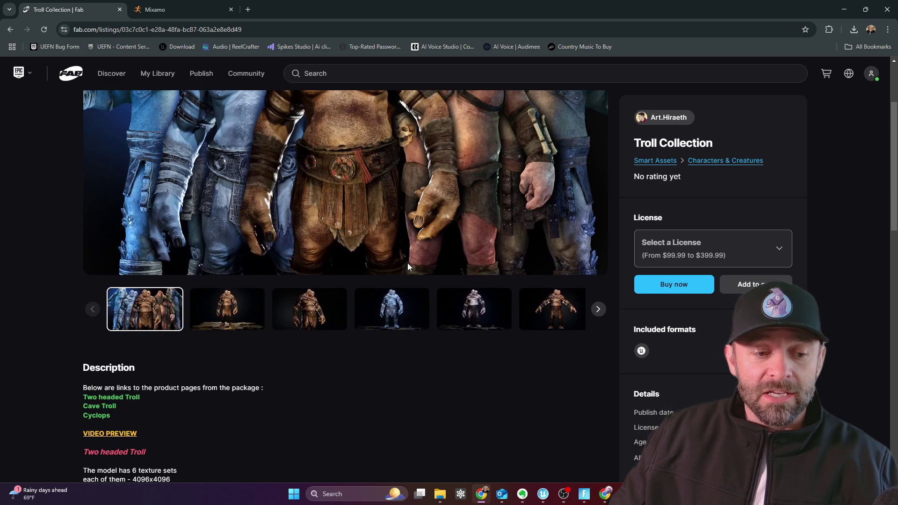
{"action": "scroll", "coordinate": [398, 269], "scroll_direction": "down", "scroll_amount": 3}
{"action": "scroll", "coordinate": [296, 311], "scroll_direction": "down", "scroll_amount": 3}
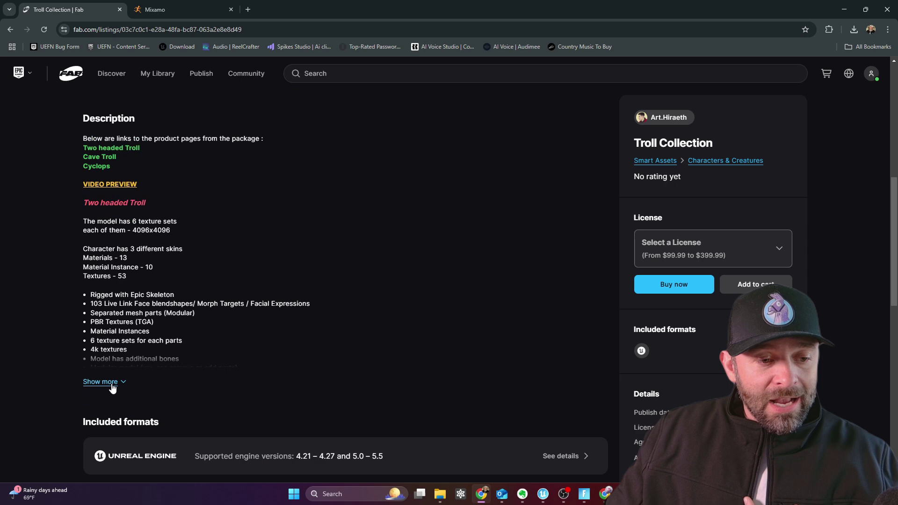
{"action": "left_click", "coordinate": [101, 382]}
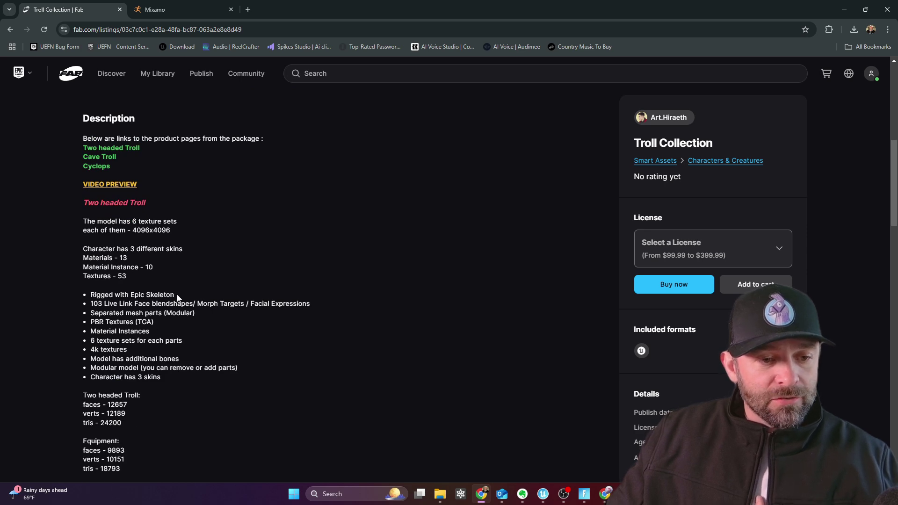
{"action": "left_click_drag", "start_coordinate": [178, 298], "coordinate": [91, 295]}
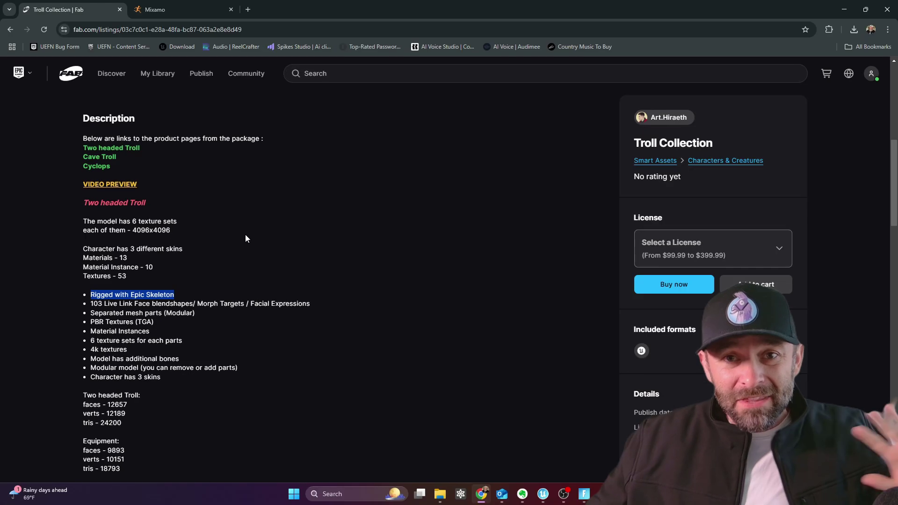
- Return to Fab Discover and browse 3D Models filtered to Characters & Creatures
{"action": "scroll", "coordinate": [400, 341], "scroll_direction": "up", "scroll_amount": 6}
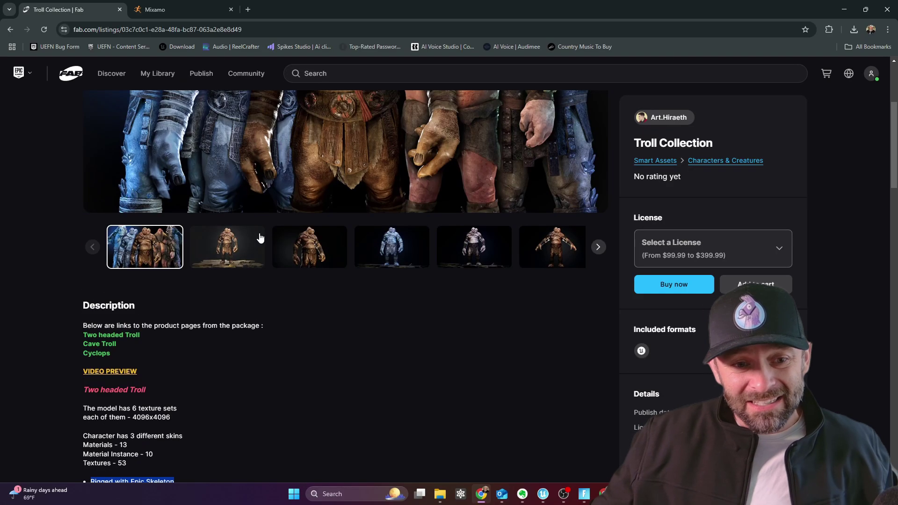
{"action": "scroll", "coordinate": [284, 283], "scroll_direction": "up", "scroll_amount": 2}
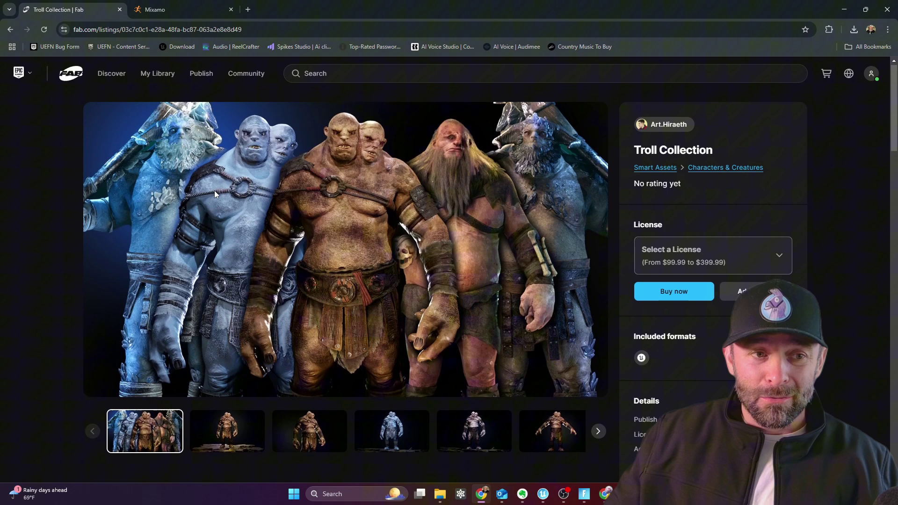
{"action": "left_click", "coordinate": [10, 30]}
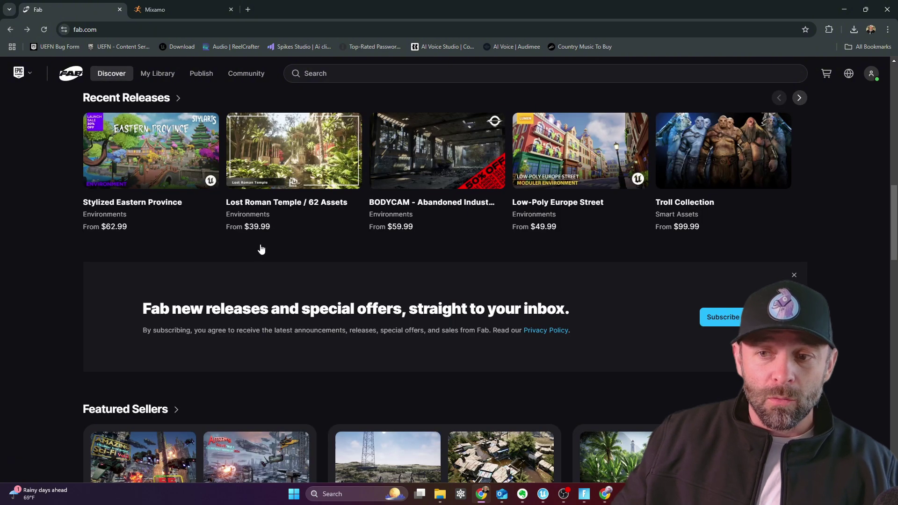
{"action": "scroll", "coordinate": [261, 249], "scroll_direction": "up", "scroll_amount": 10}
{"action": "left_click", "coordinate": [189, 345]}
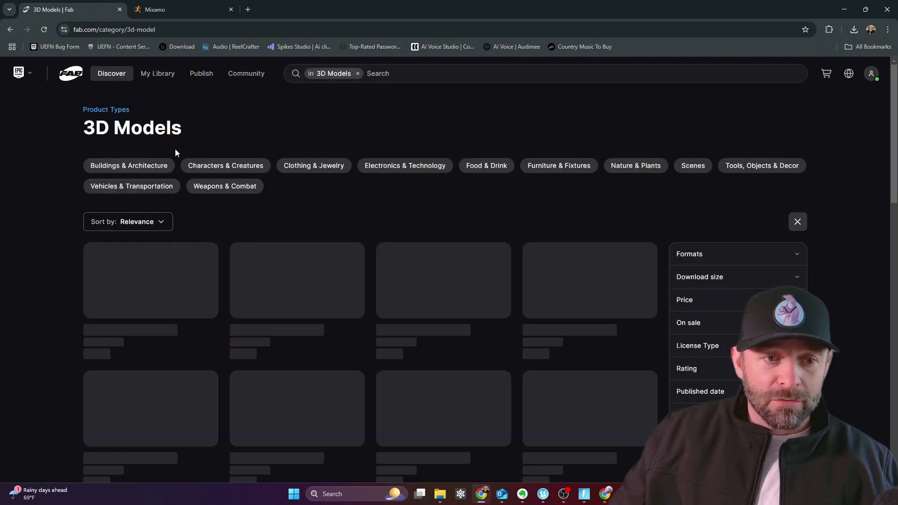
{"action": "left_click", "coordinate": [225, 167]}
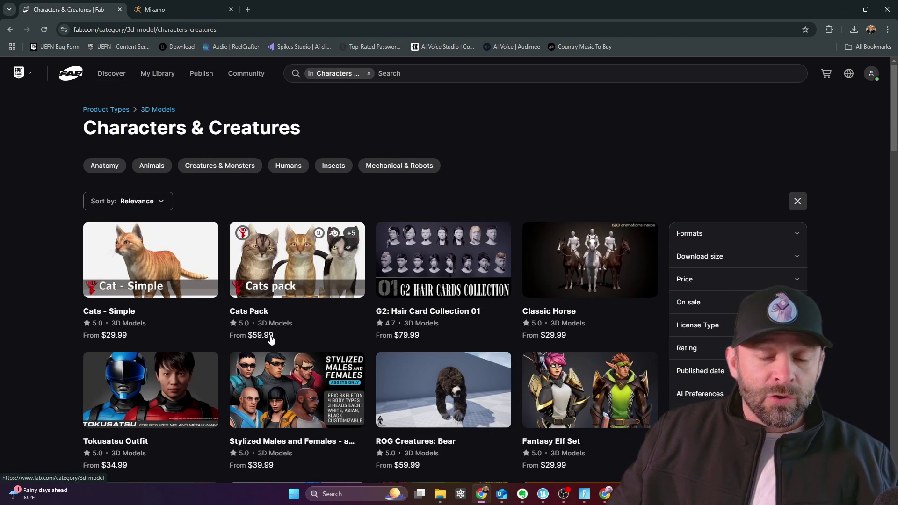
{"action": "scroll", "coordinate": [271, 340], "scroll_direction": "down", "scroll_amount": 1}
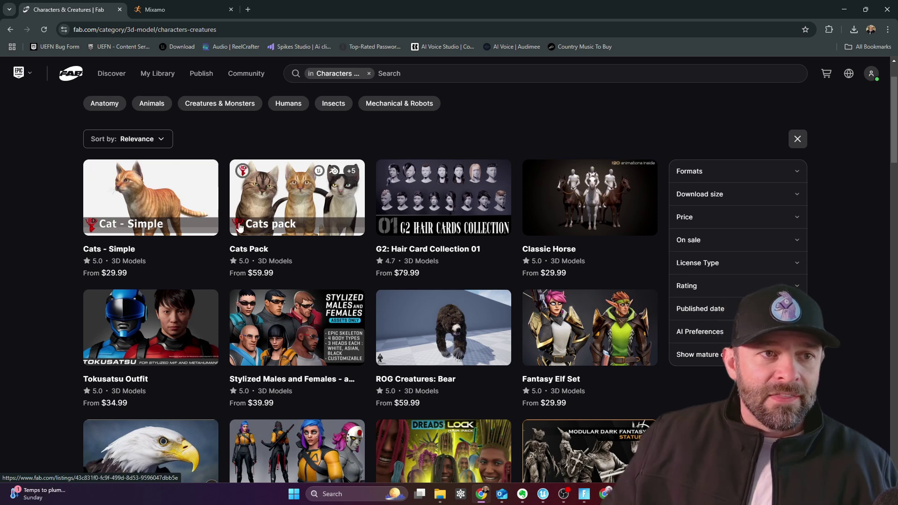
- View the Ty character in Mixamo's character library, then return to the Fab page
{"action": "left_click", "coordinate": [181, 11]}
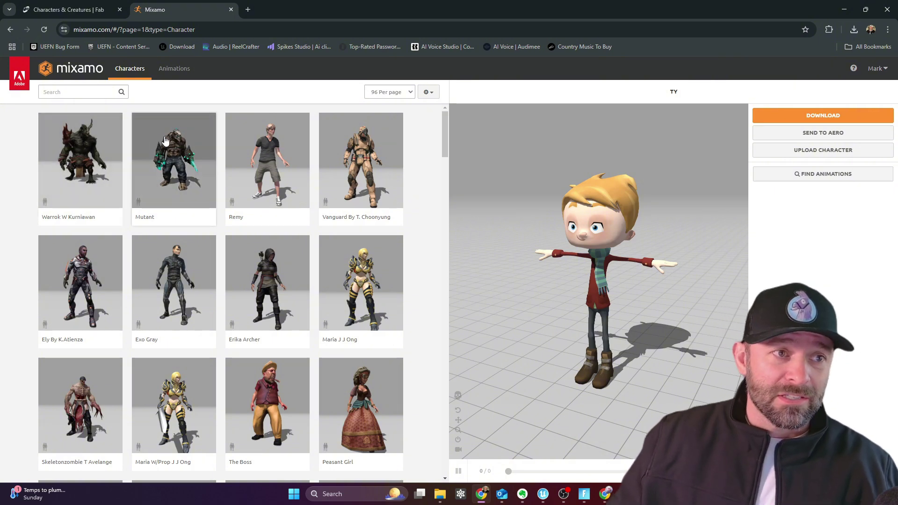
{"action": "left_click", "coordinate": [64, 7]}
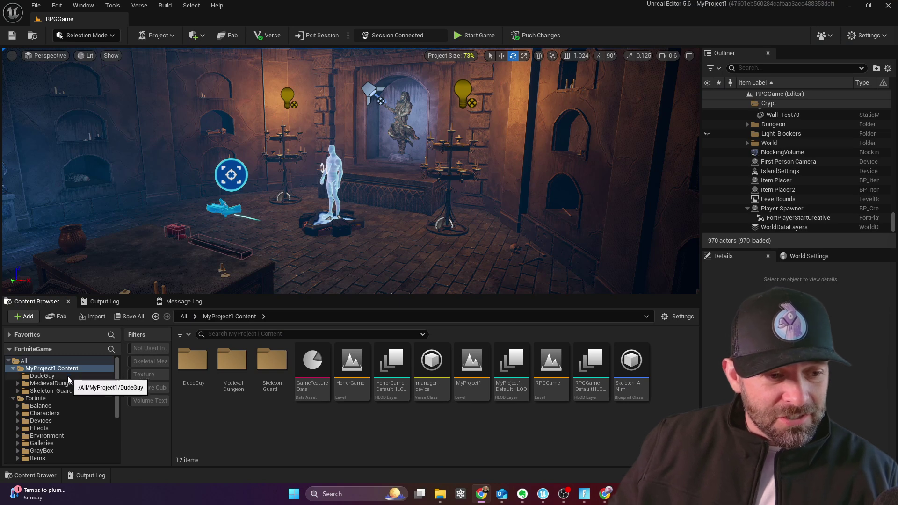
- Filter Skeleton_Guard to skeletal meshes, place SKM_Skeleton_Guard_Body turned -188°, and open it
{"action": "left_click", "coordinate": [66, 392]}
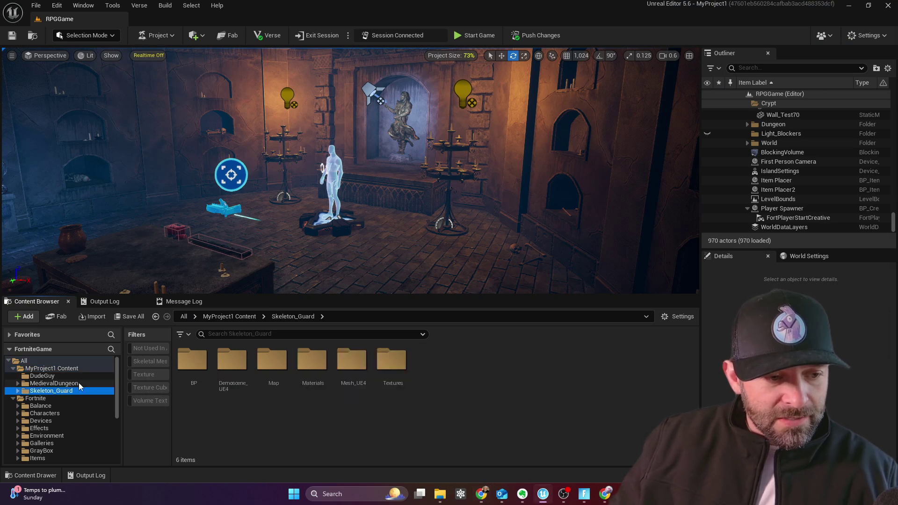
{"action": "left_click", "coordinate": [146, 361]}
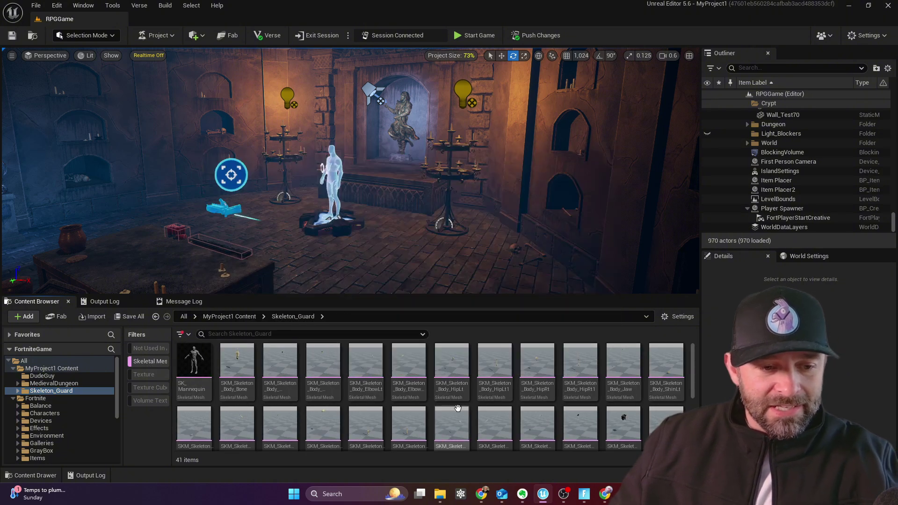
{"action": "scroll", "coordinate": [374, 374], "scroll_direction": "down", "scroll_amount": 5}
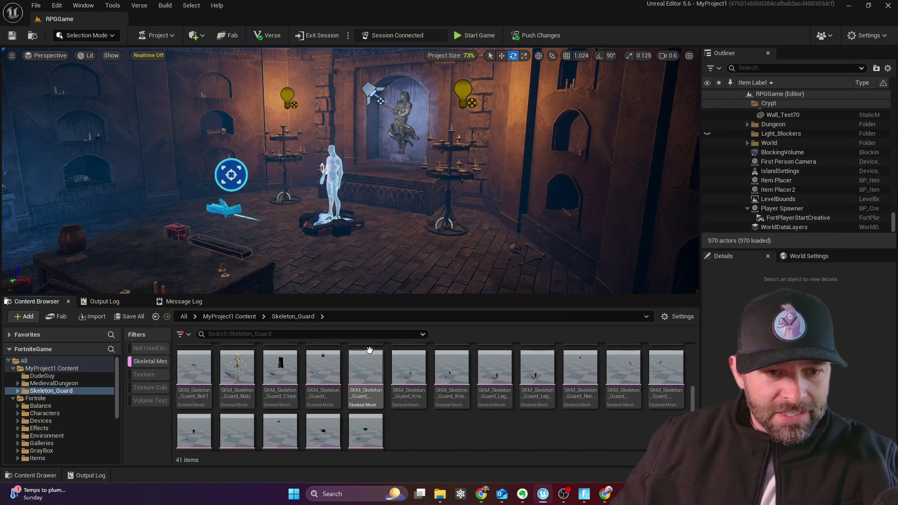
{"action": "scroll", "coordinate": [346, 395], "scroll_direction": "up", "scroll_amount": 1}
{"action": "right_click_drag", "start_coordinate": [413, 256], "coordinate": [412, 255]}
{"action": "left_click_drag", "start_coordinate": [237, 388], "coordinate": [402, 206]}
{"action": "right_click_drag", "start_coordinate": [403, 206], "coordinate": [403, 206]}
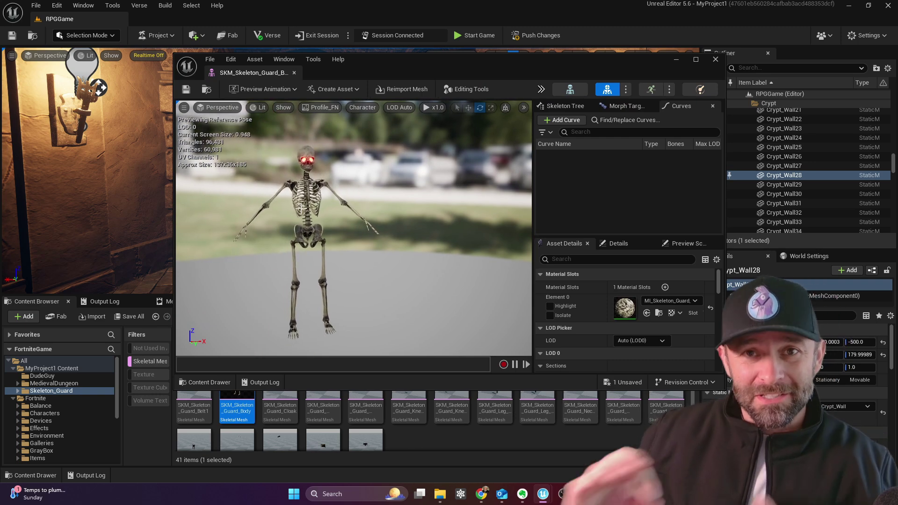
{"action": "left_click", "coordinate": [305, 196]}
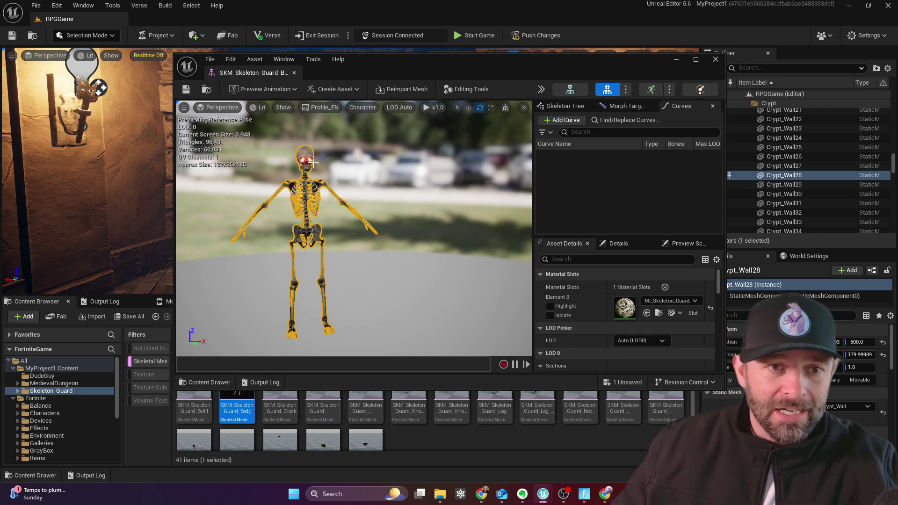
- Close the mesh editor, then create and open an EnemySkeleton folder in MyProject1 Content
{"action": "left_click", "coordinate": [716, 59]}
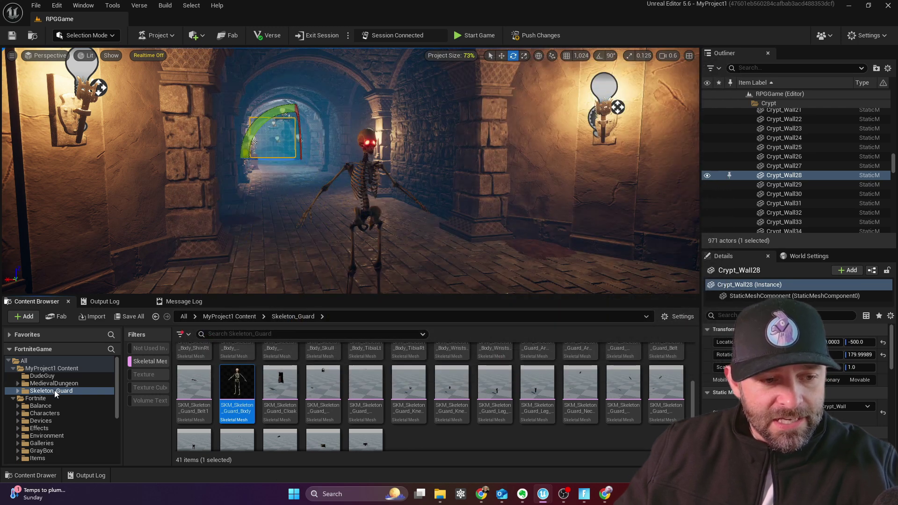
{"action": "left_click", "coordinate": [63, 370]}
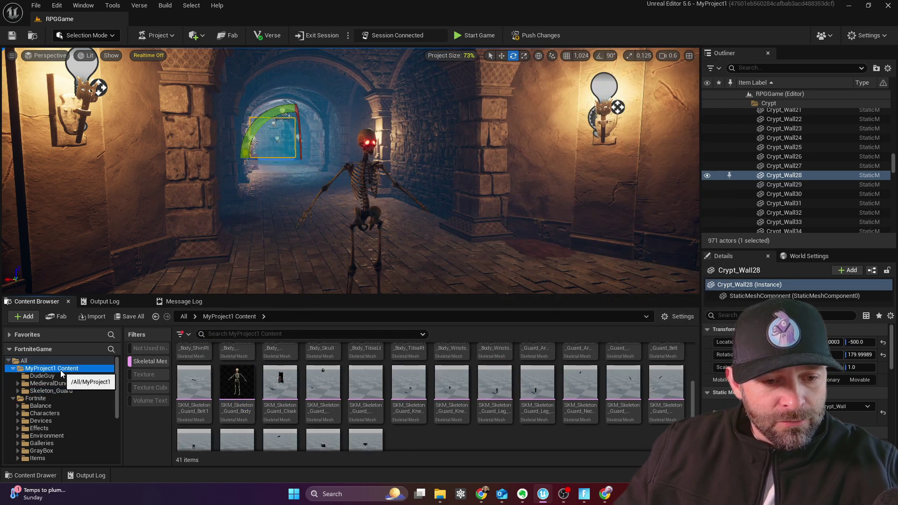
{"action": "left_click", "coordinate": [142, 362]}
{"action": "right_click", "coordinate": [303, 445]}
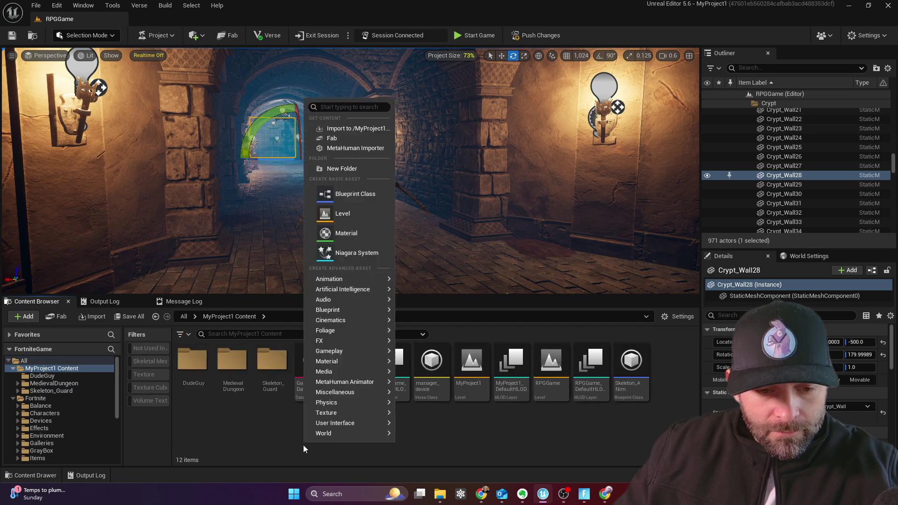
{"action": "left_click", "coordinate": [343, 169]}
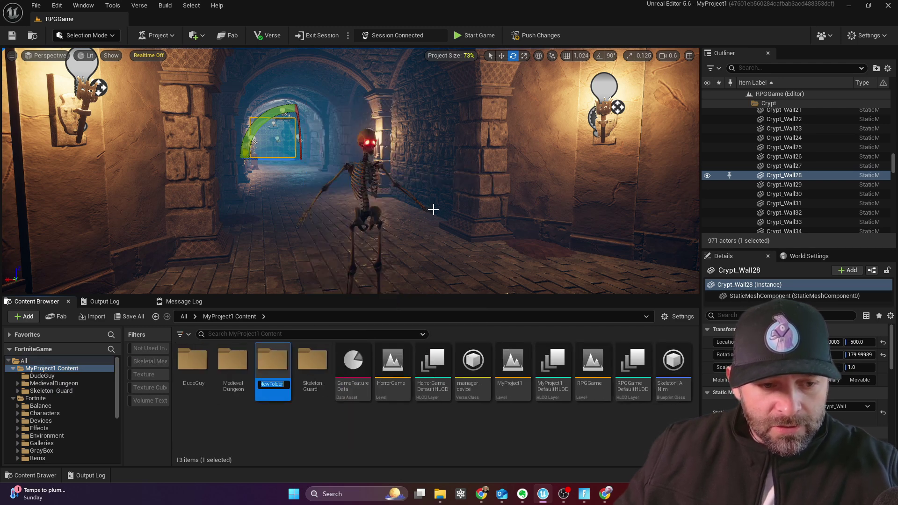
{"action": "type", "text": "E"}
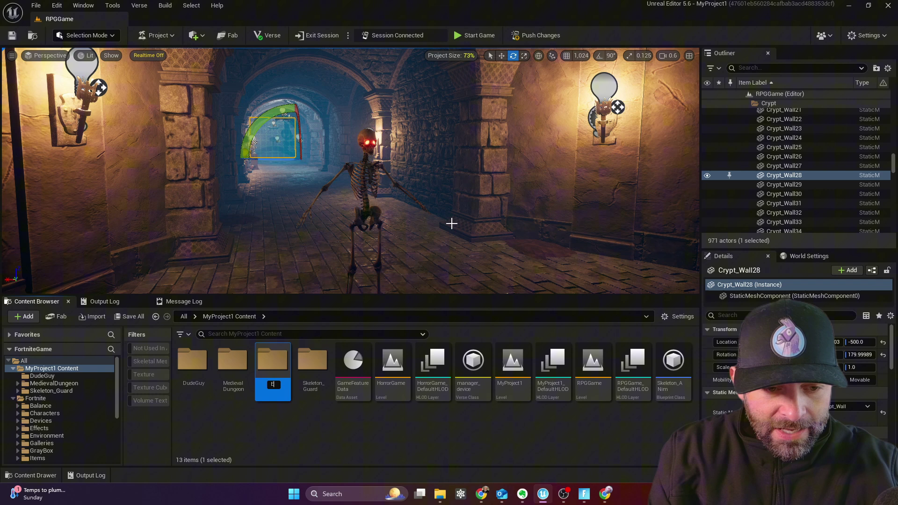
{"action": "type", "text": "nemySkeleton"}
{"action": "key", "text": "Return"}
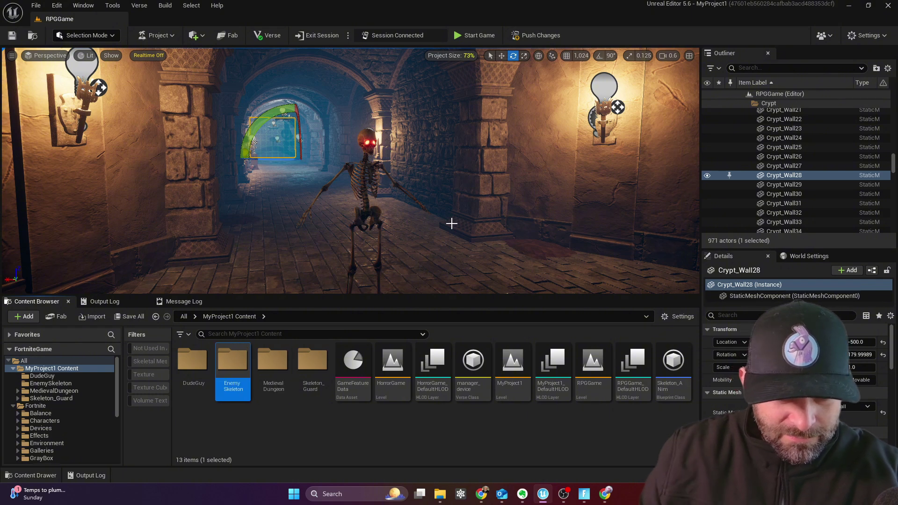
{"action": "double_click", "coordinate": [233, 371]}
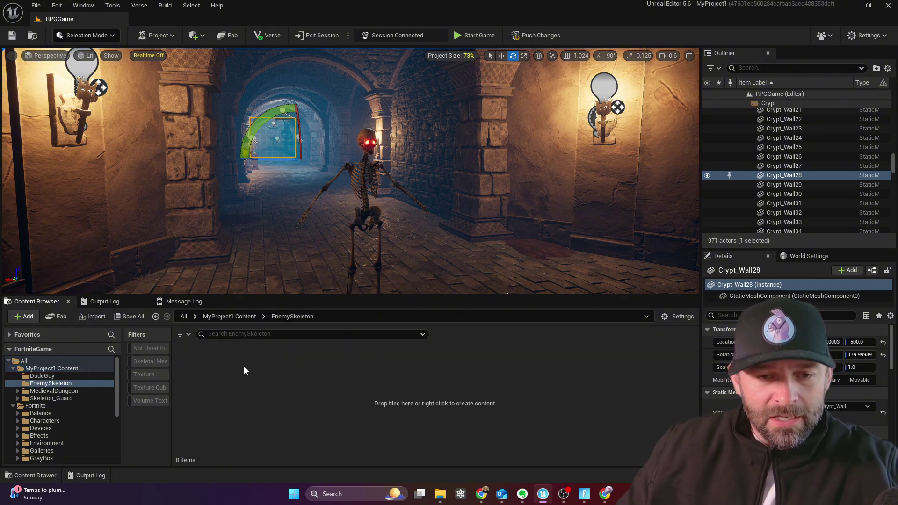
- Start a new IK Rig asset from Animation > Retargeting in the empty folder
{"action": "right_click", "coordinate": [254, 386]}
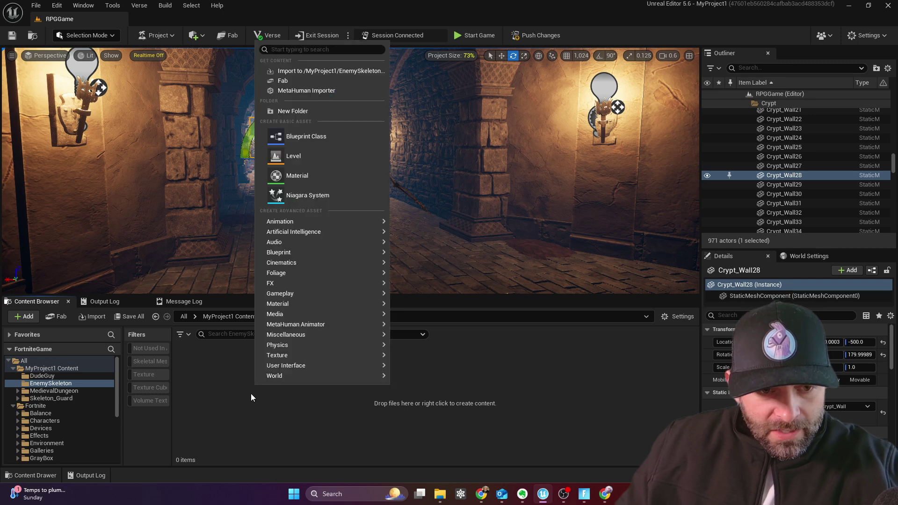
{"action": "right_click", "coordinate": [230, 376]}
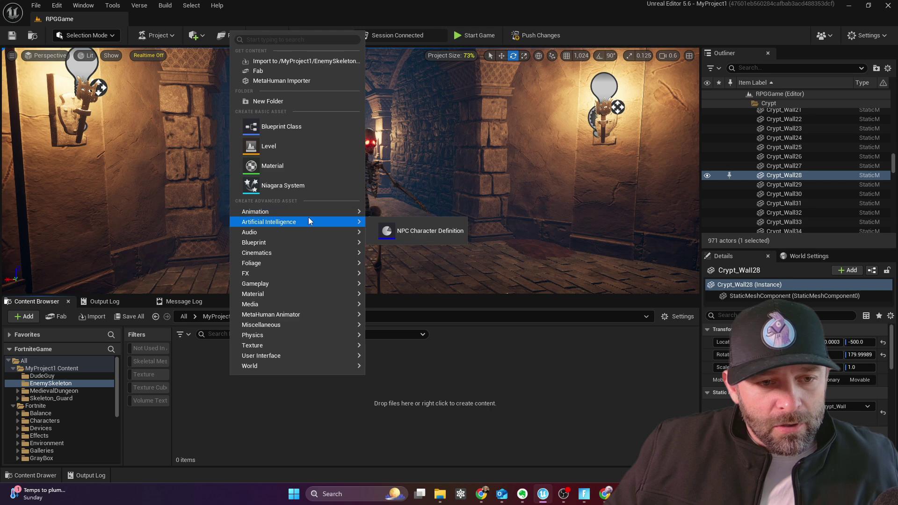
{"action": "mouse_move", "coordinate": [308, 211]}
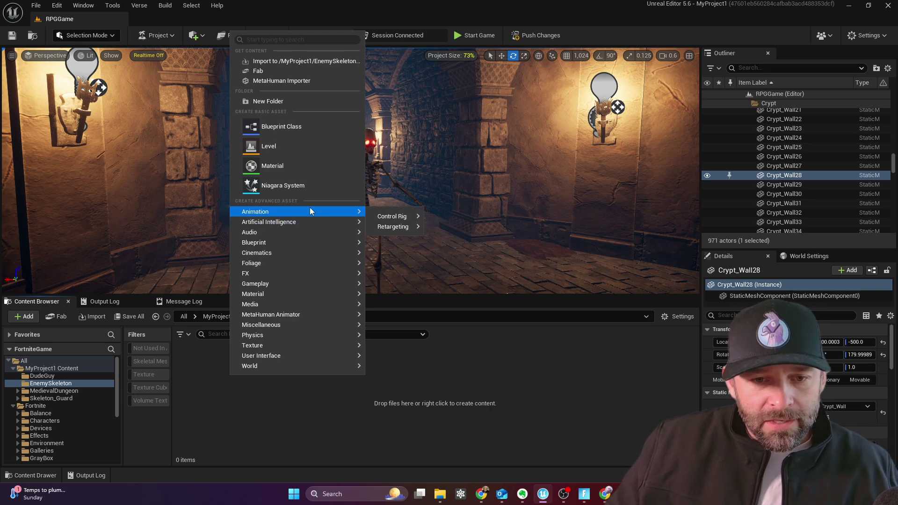
{"action": "mouse_move", "coordinate": [393, 229]}
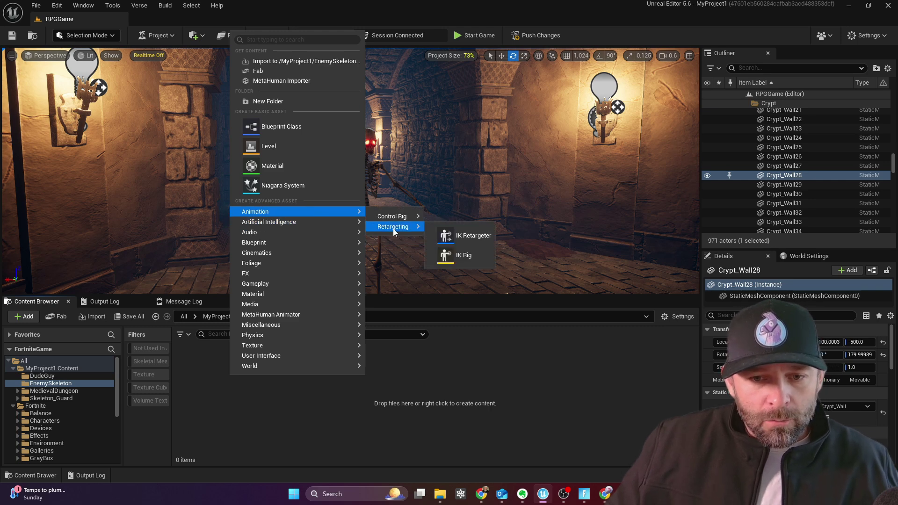
- Create the IK Rig named IKSkelly and open it for editing
{"action": "left_click", "coordinate": [471, 255]}
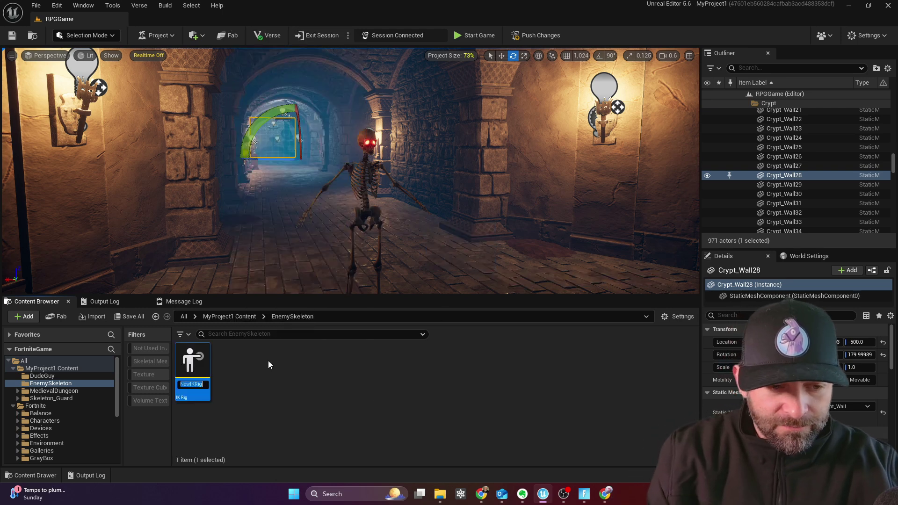
{"action": "type", "text": "IKS"}
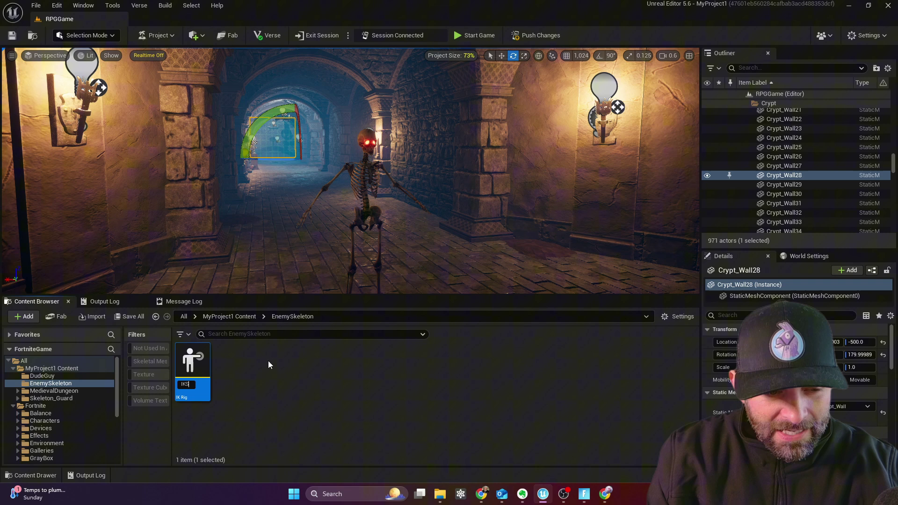
{"action": "type", "text": "kelly"}
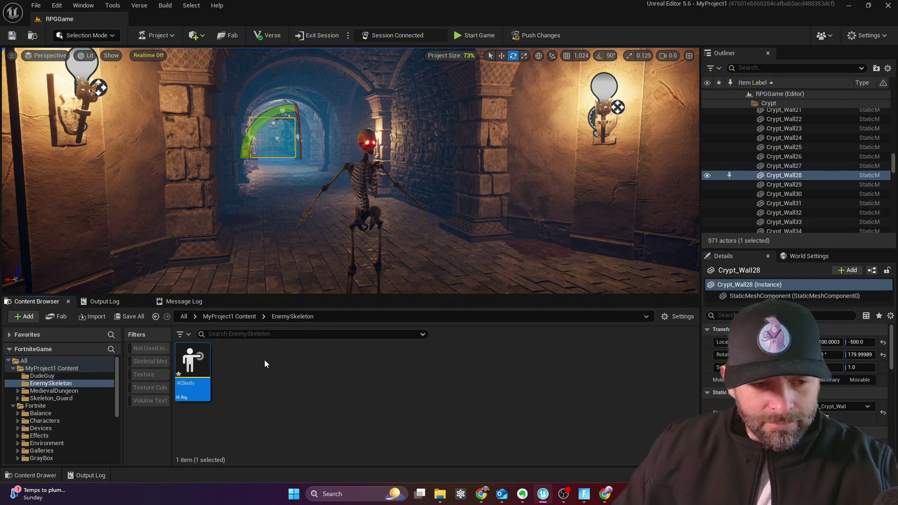
{"action": "key", "text": "Return"}
{"action": "double_click", "coordinate": [190, 384]}
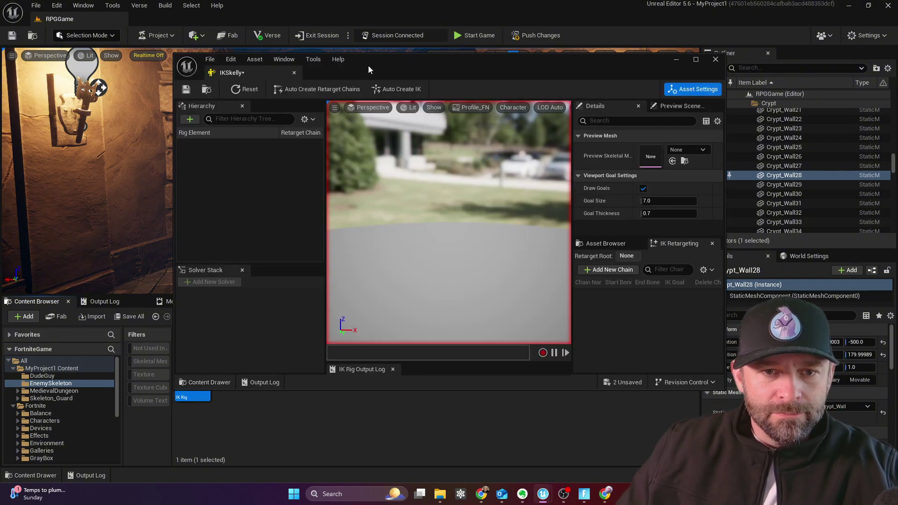
- Enlarge the IKSkelly editor and set its preview mesh to SKM_Skeleton_Guard_Body
{"action": "left_click_drag", "start_coordinate": [382, 69], "coordinate": [233, 28]}
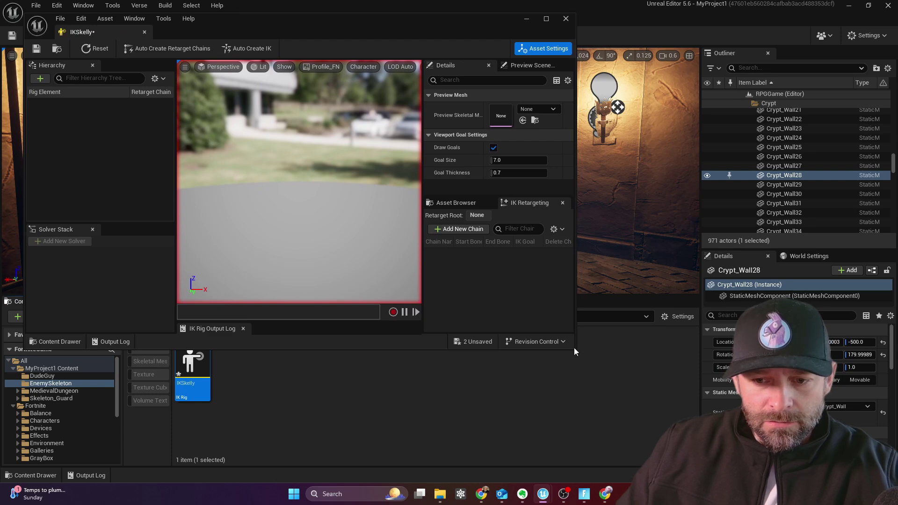
{"action": "left_click_drag", "start_coordinate": [575, 351], "coordinate": [878, 467]}
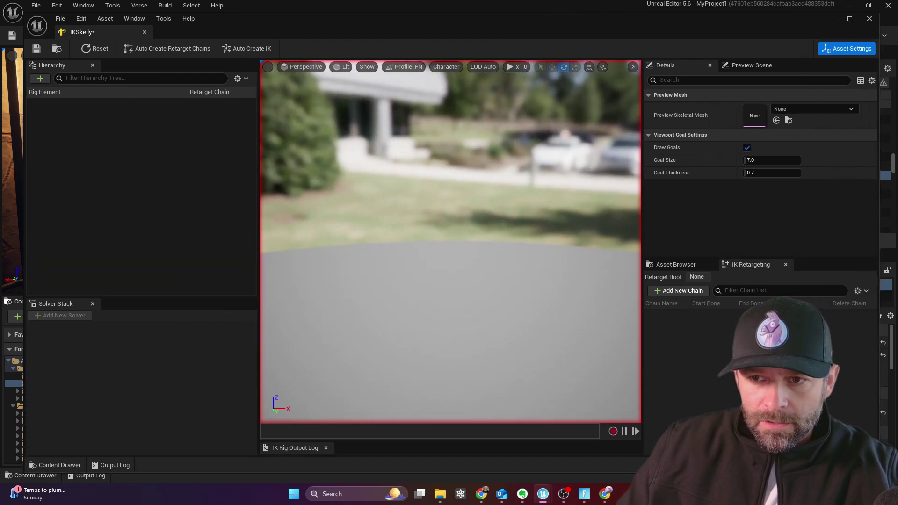
{"action": "left_click", "coordinate": [807, 109]}
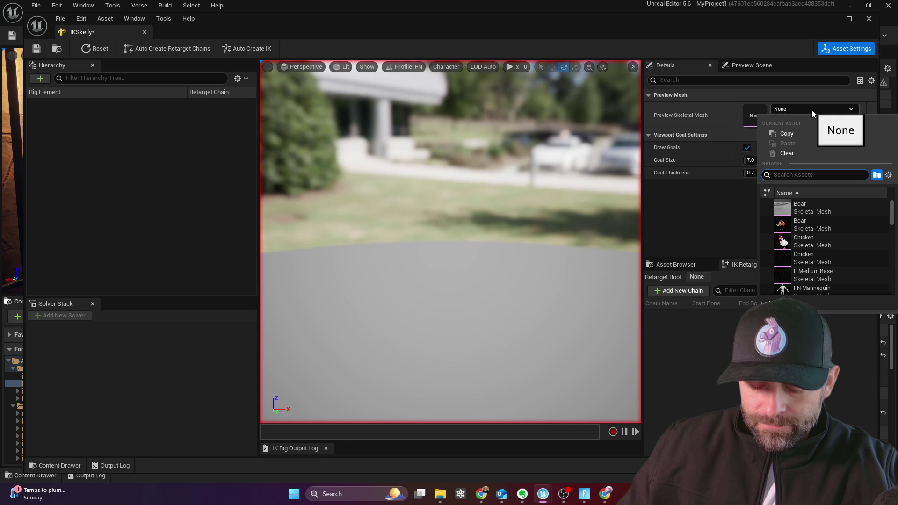
{"action": "type", "text": "skel"}
{"action": "left_click", "coordinate": [845, 257]}
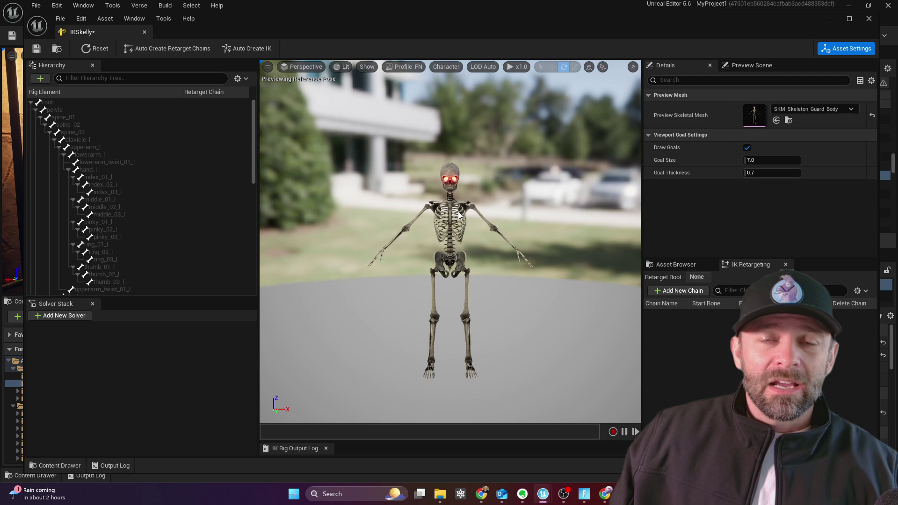
- Auto-create IKSkelly's retarget chains from the UE4 Mannequin template and save the rig
{"action": "double_click", "coordinate": [378, 21]}
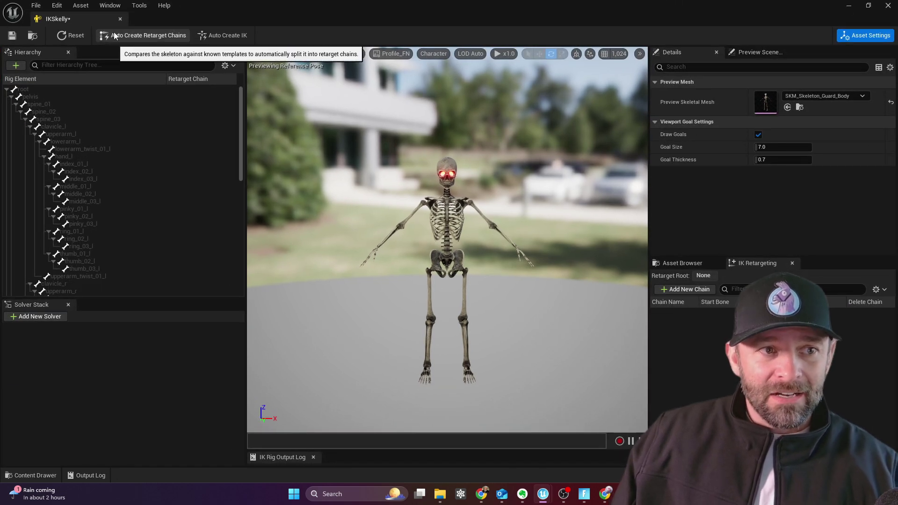
{"action": "left_click", "coordinate": [139, 36]}
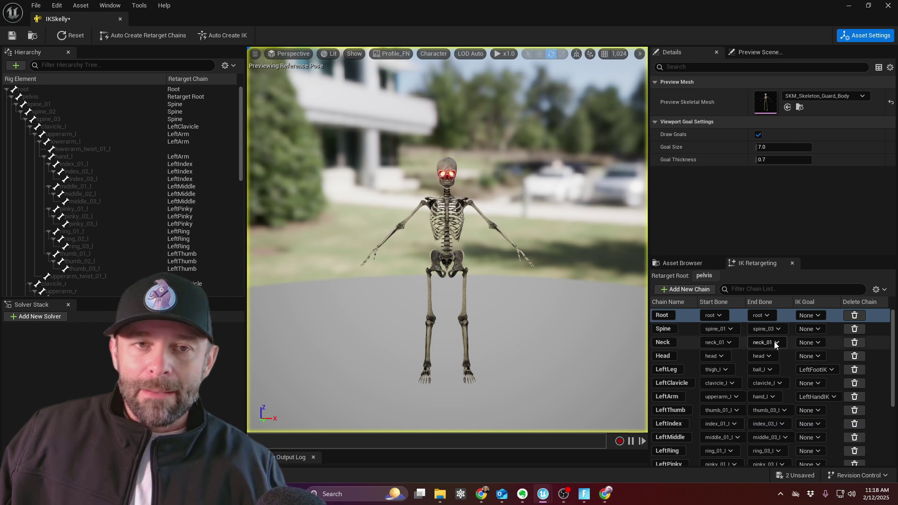
{"action": "left_click", "coordinate": [12, 36]}
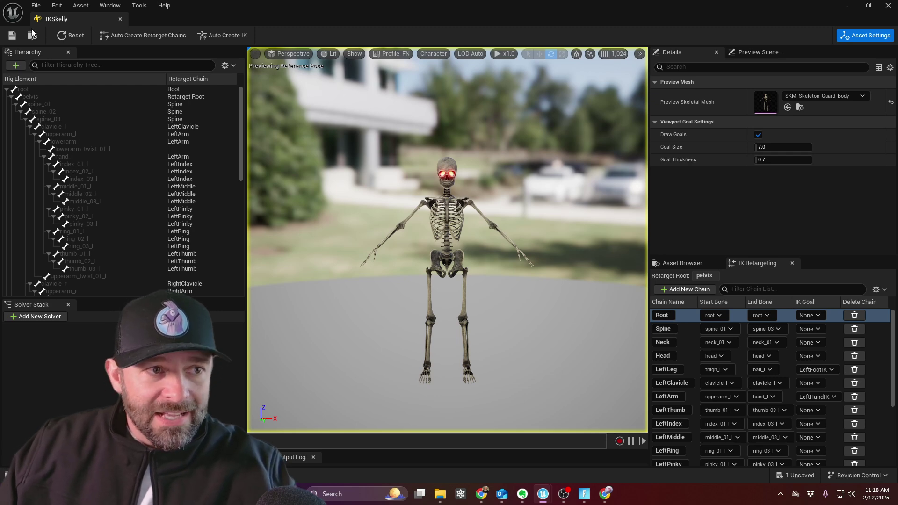
- Close the IKSkelly editor and add an IK Rig named IKManny via Animation > Retargeting
{"action": "left_click", "coordinate": [119, 18]}
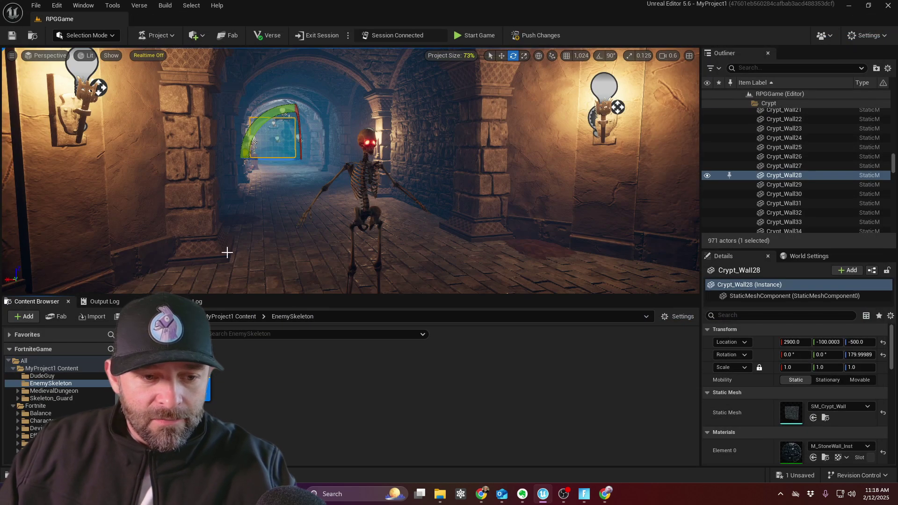
{"action": "right_click", "coordinate": [240, 388]}
{"action": "mouse_move", "coordinate": [288, 225]}
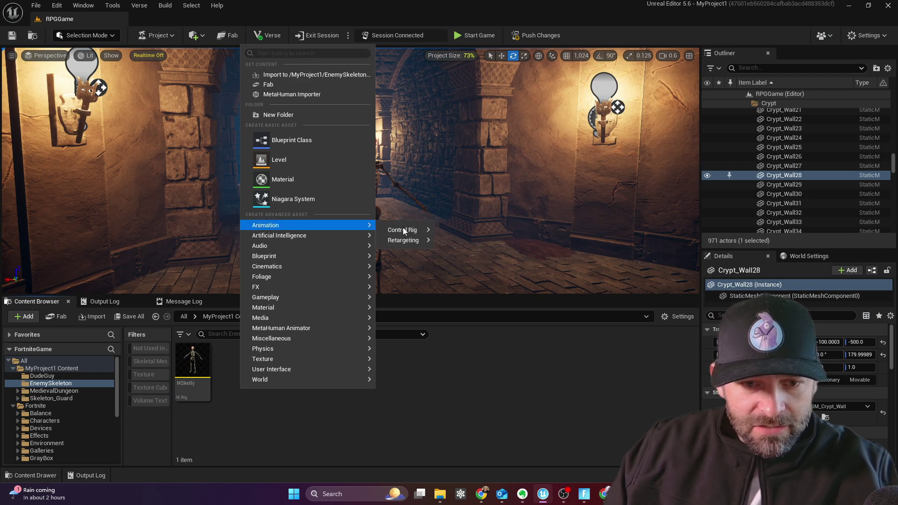
{"action": "mouse_move", "coordinate": [401, 241]}
{"action": "left_click", "coordinate": [472, 267]}
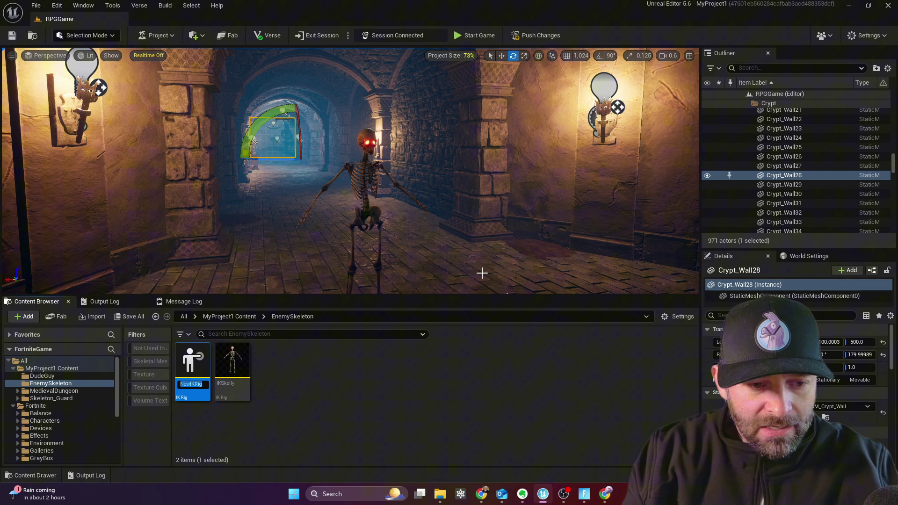
{"action": "type", "text": "IKManny"}
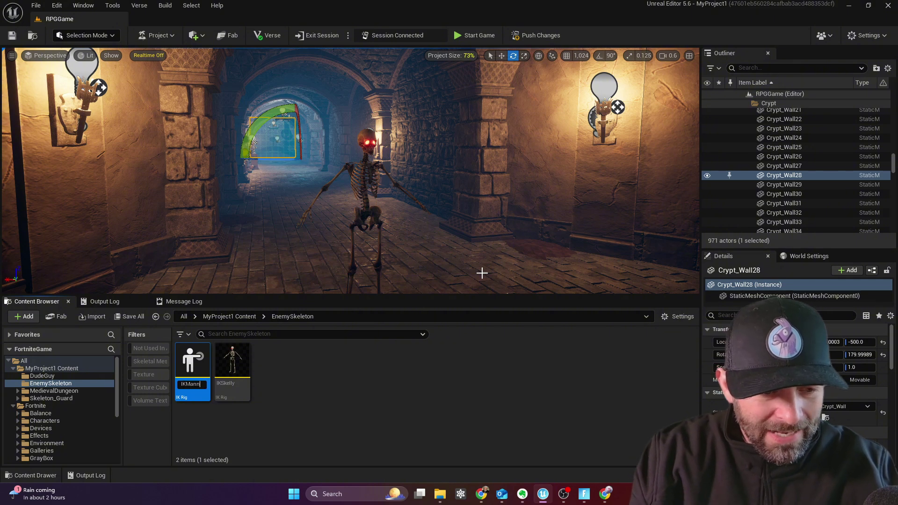
{"action": "key", "text": "Return"}
{"action": "mouse_move", "coordinate": [191, 389]}
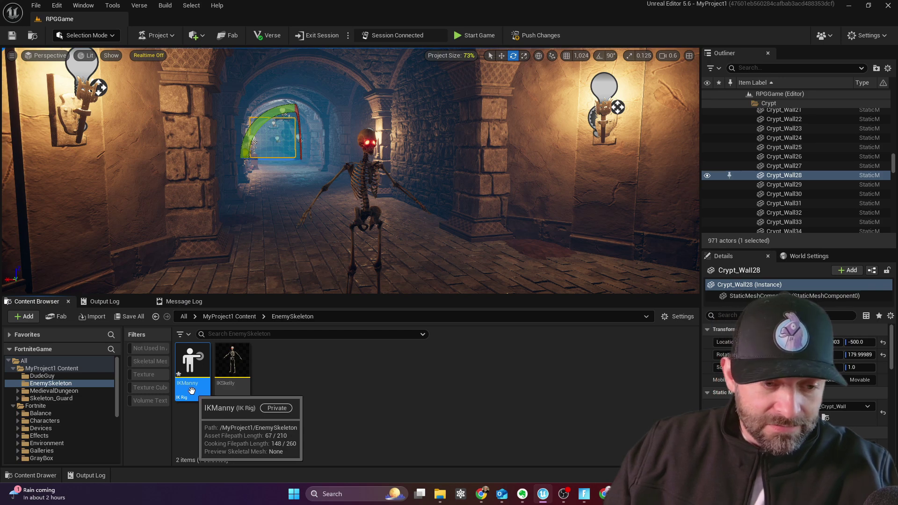
- Open IKManny and set its preview mesh to CP_Device_Mannequin
{"action": "double_click", "coordinate": [192, 389]}
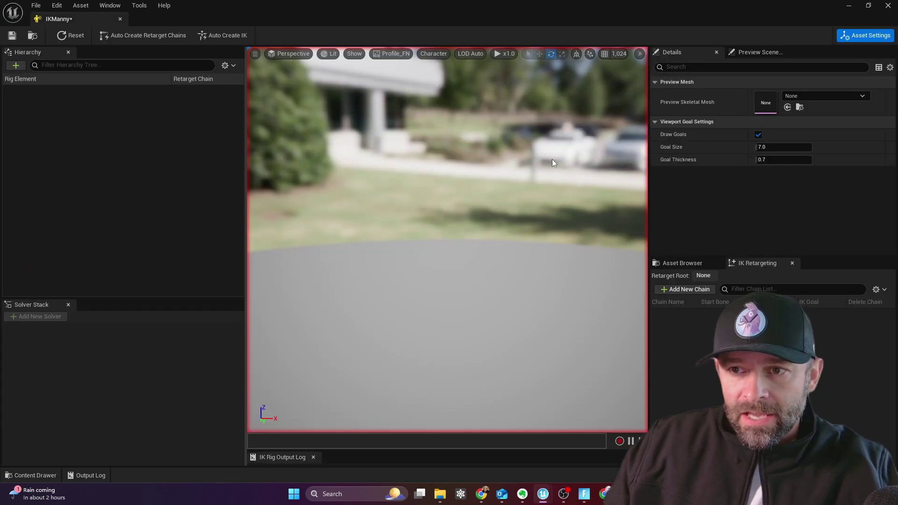
{"action": "left_click", "coordinate": [803, 96]}
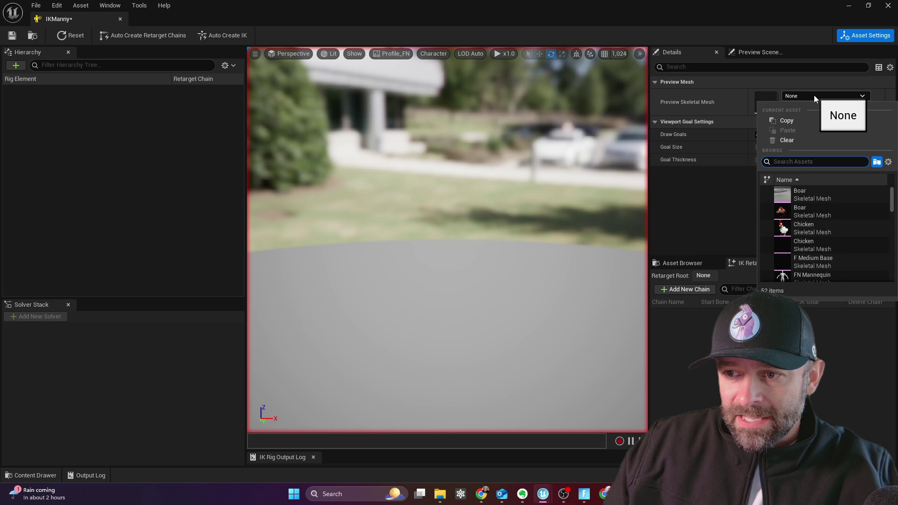
{"action": "scroll", "coordinate": [829, 198], "scroll_direction": "down", "scroll_amount": 1}
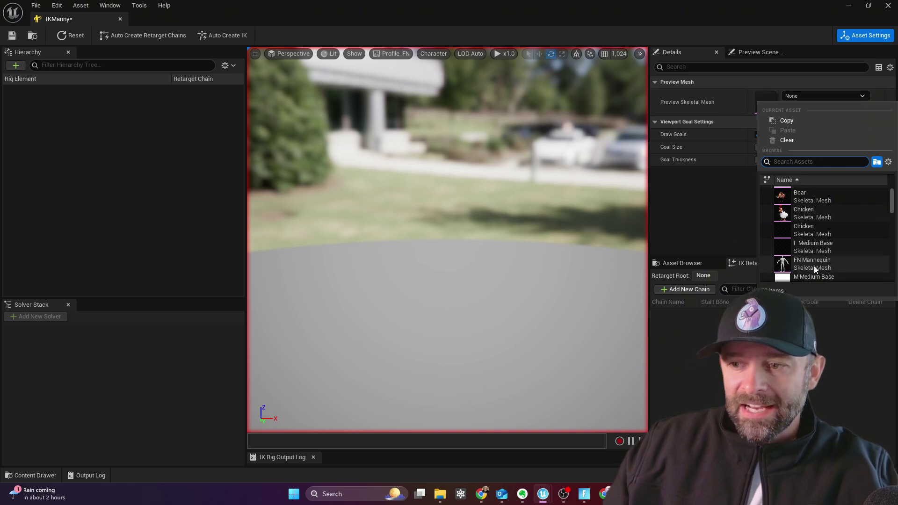
{"action": "left_click", "coordinate": [810, 263]}
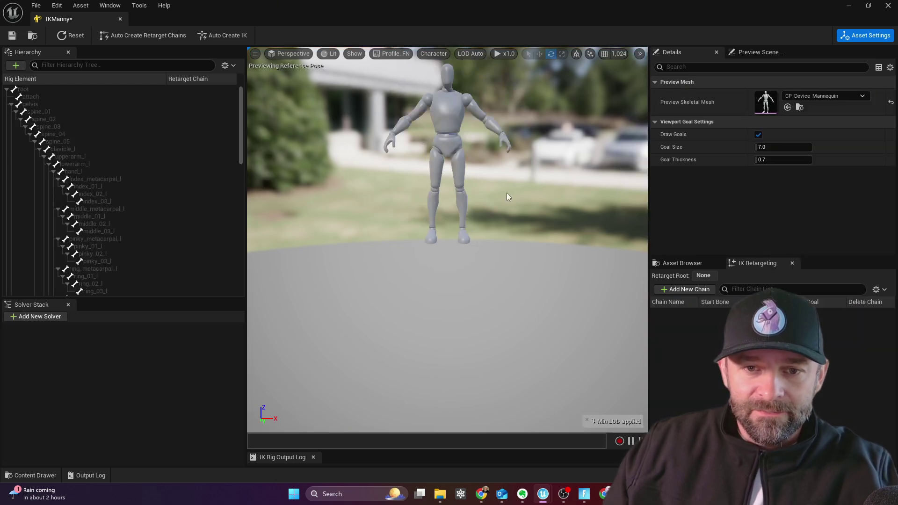
{"action": "mouse_move", "coordinate": [507, 193]}
{"action": "left_mouse_down"}
{"action": "mouse_move", "coordinate": [507, 220]}
{"action": "mouse_move", "coordinate": [523, 206]}
{"action": "mouse_move", "coordinate": [510, 196]}
{"action": "mouse_move", "coordinate": [509, 208]}
{"action": "left_mouse_up"}
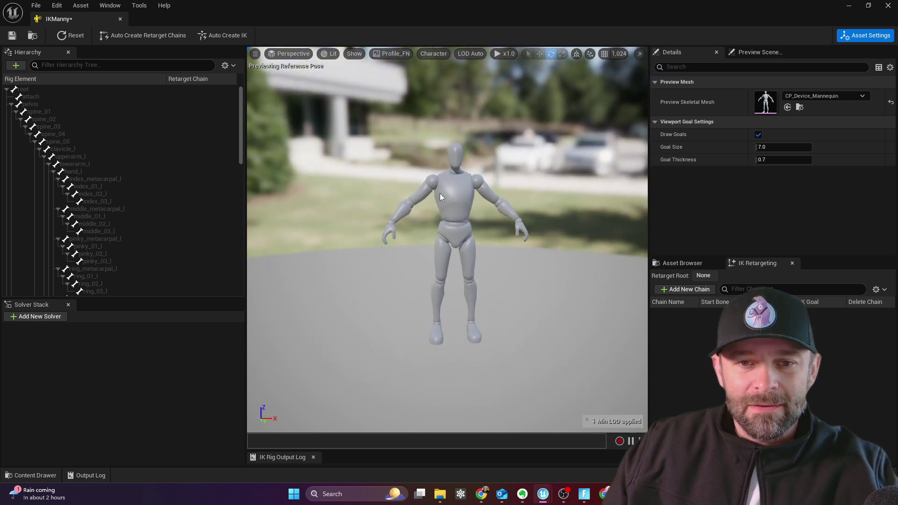
- Auto-generate IKManny's retarget chains, save the rig, and close its editor
{"action": "left_click", "coordinate": [139, 36]}
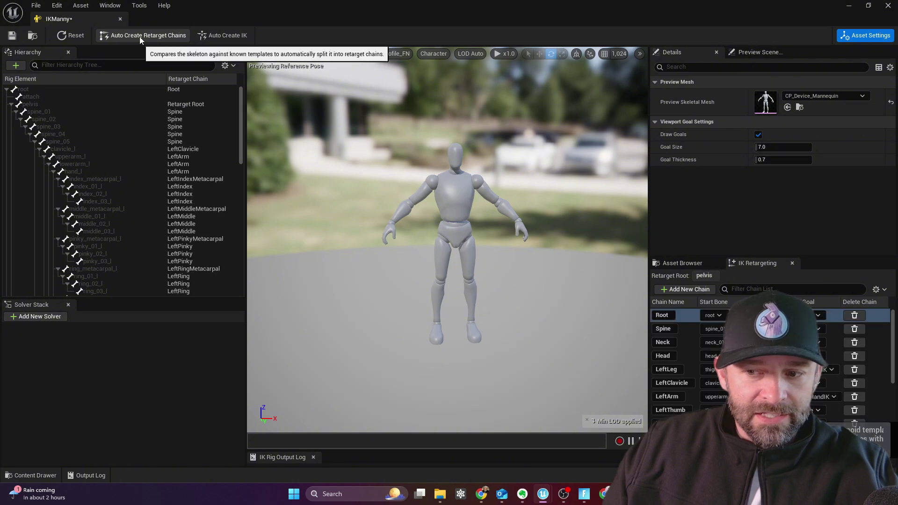
{"action": "left_click", "coordinate": [13, 36]}
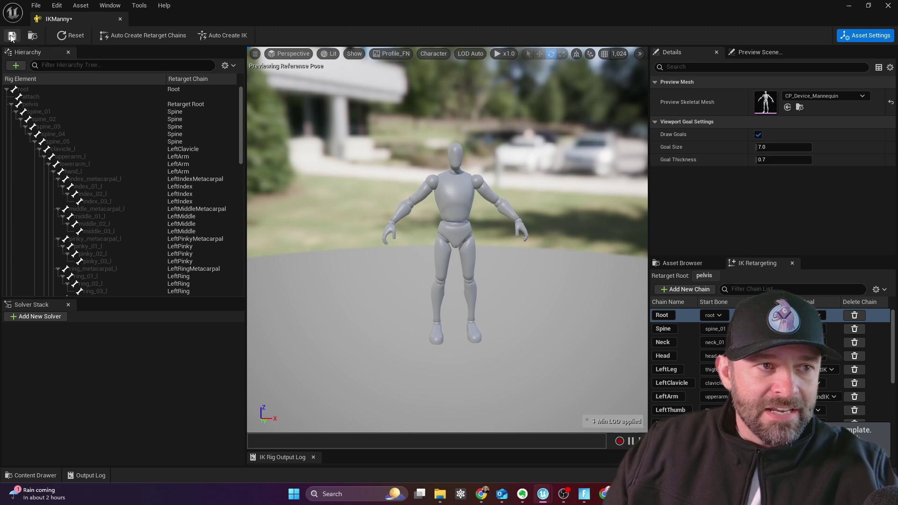
{"action": "left_click", "coordinate": [121, 20]}
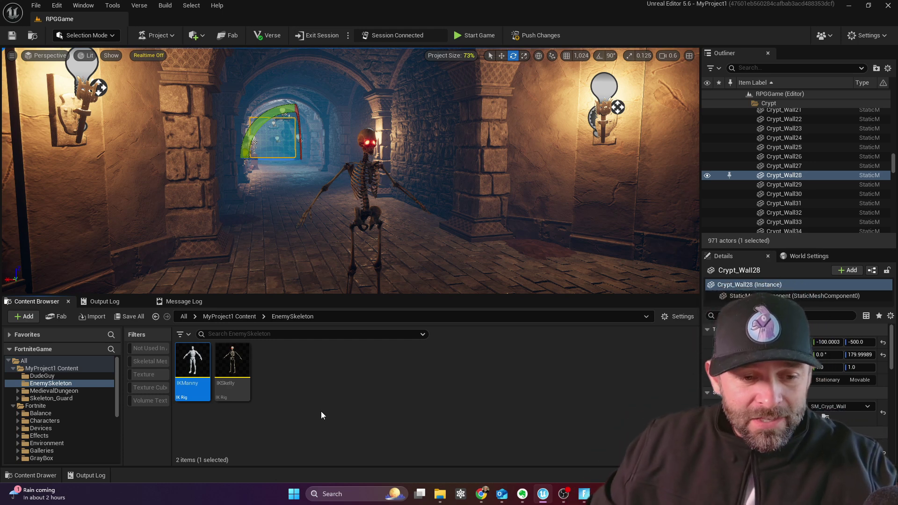
- Add an IK Retargeter from Animation > Retargeting and name it IKMannyToSkelly
{"action": "right_click", "coordinate": [296, 386]}
{"action": "mouse_move", "coordinate": [343, 275]}
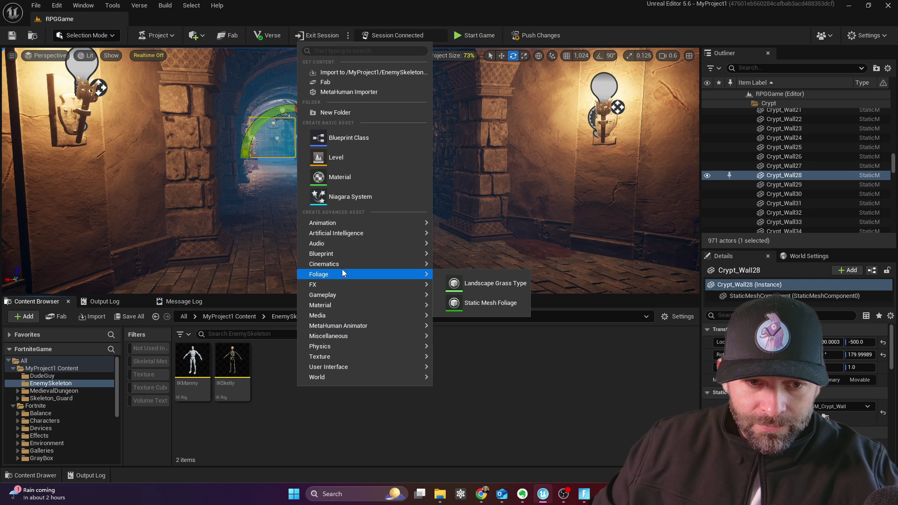
{"action": "mouse_move", "coordinate": [344, 229]}
{"action": "mouse_move", "coordinate": [461, 239]}
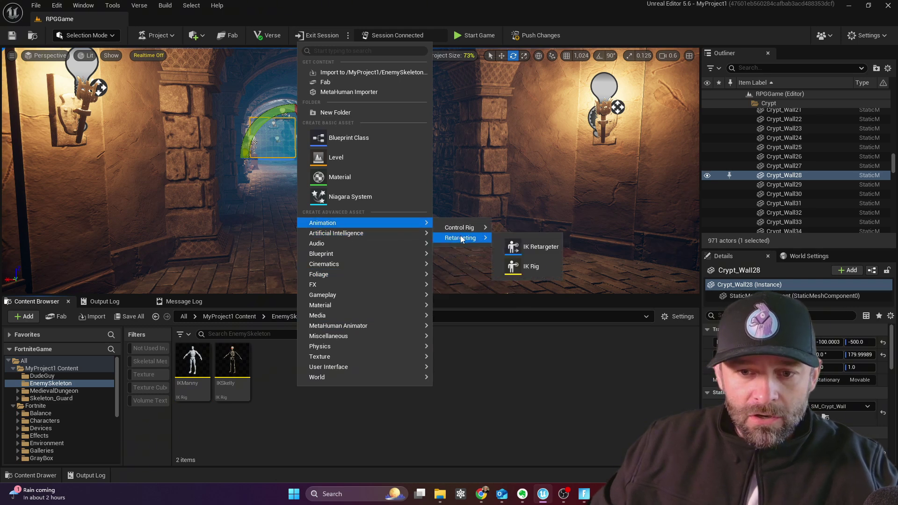
{"action": "left_click", "coordinate": [535, 251]}
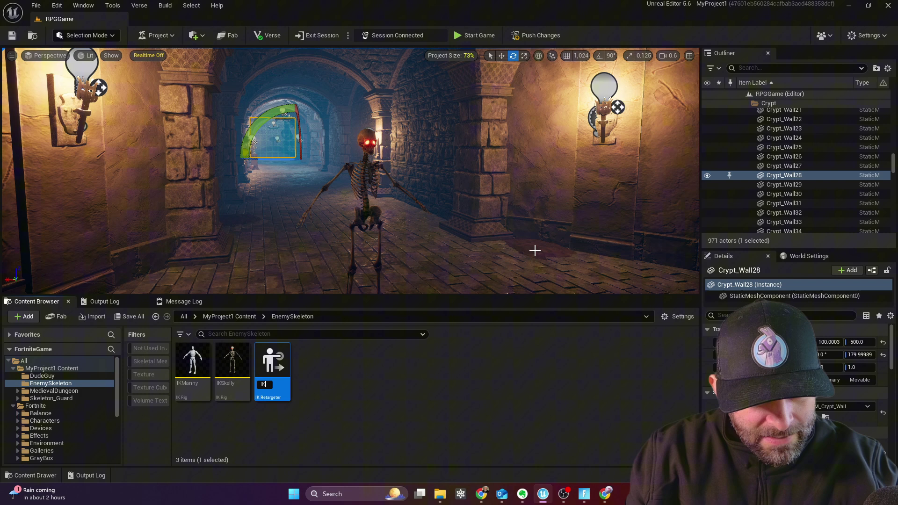
{"action": "type", "text": "IK"}
{"action": "key", "text": "BackSpace"}
{"action": "key", "text": "BackSpace"}
{"action": "type", "text": "MannyTo"}
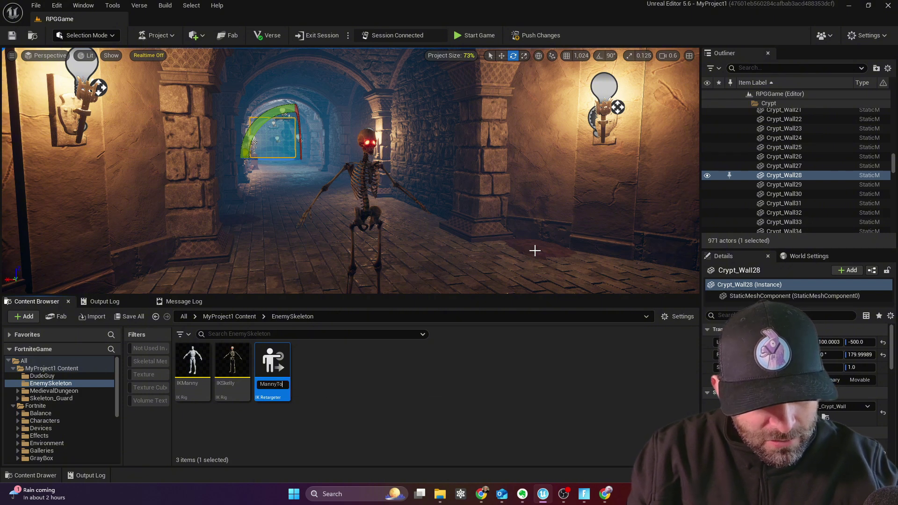
{"action": "type", "text": "Skelly"}
{"action": "key", "text": "Return"}
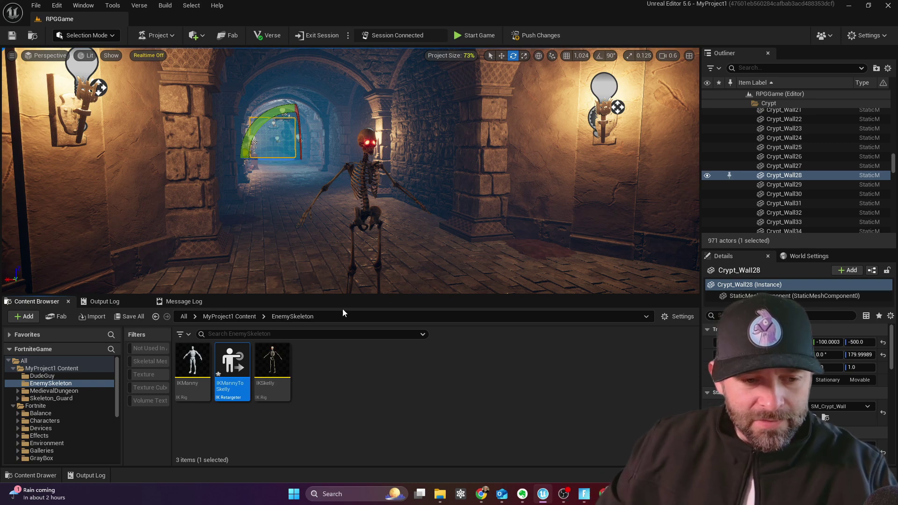
- Open IKMannyToSkelly and set IKManny as source rig and IKSkelly as target rig
{"action": "double_click", "coordinate": [232, 399]}
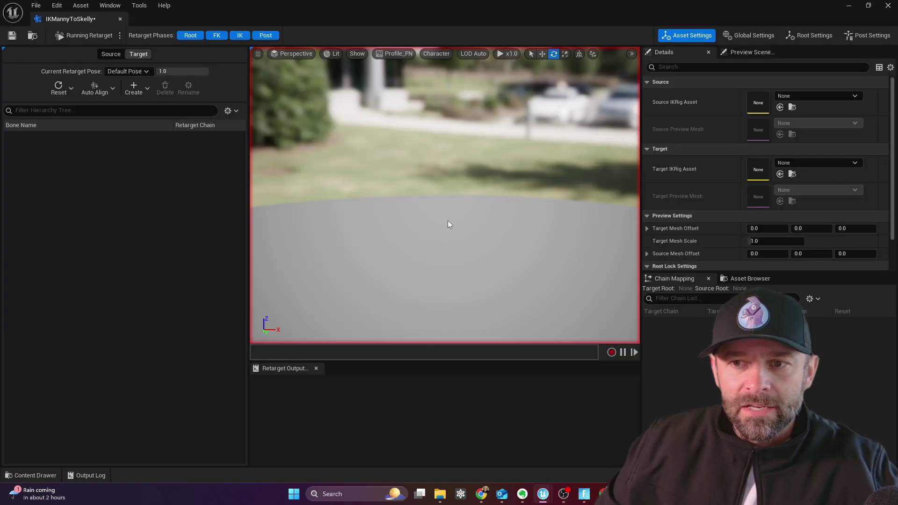
{"action": "left_click_drag", "start_coordinate": [405, 7], "coordinate": [360, 22]}
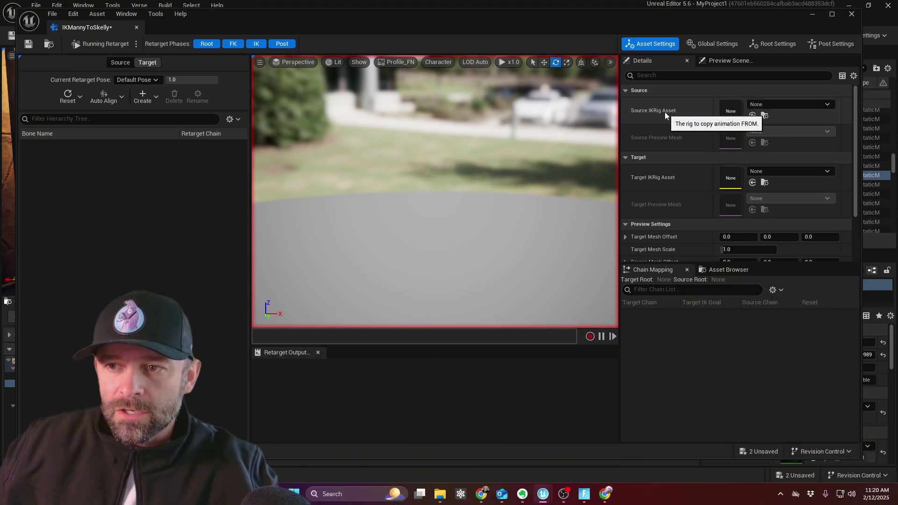
{"action": "left_click", "coordinate": [771, 105]}
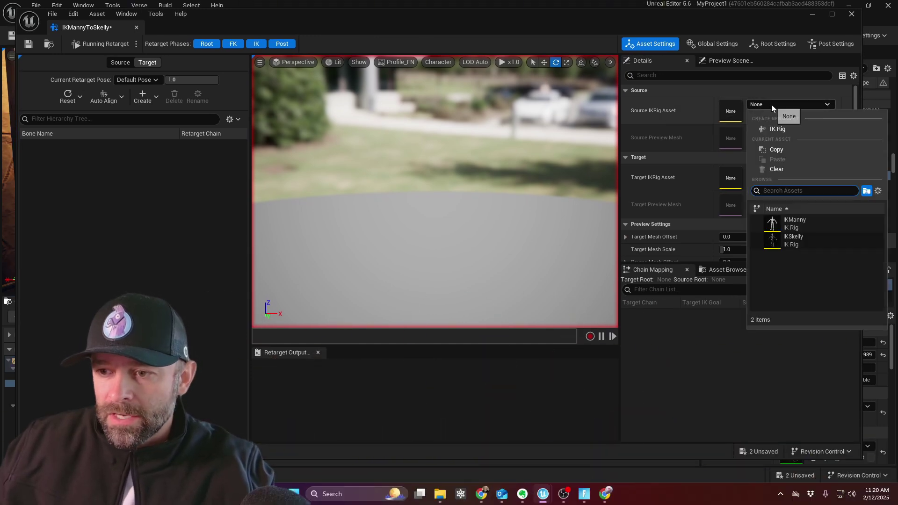
{"action": "left_click", "coordinate": [804, 225]}
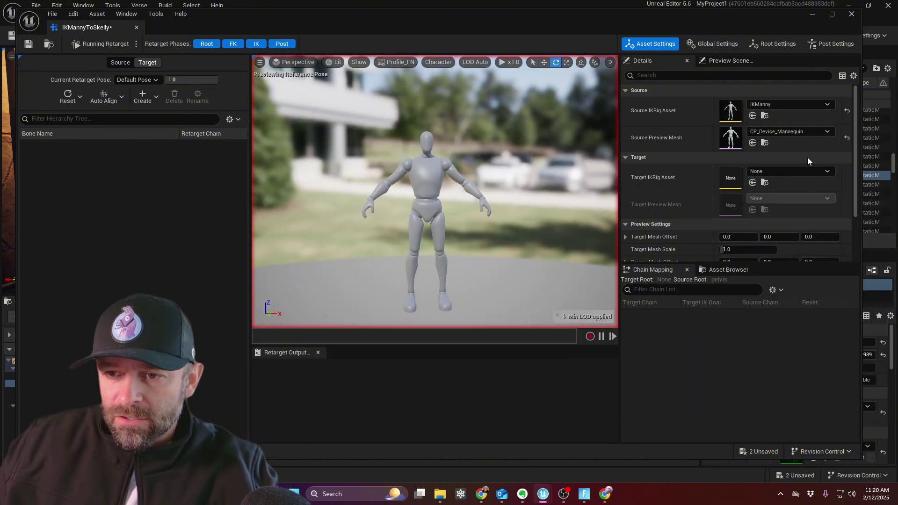
{"action": "left_click", "coordinate": [780, 172]}
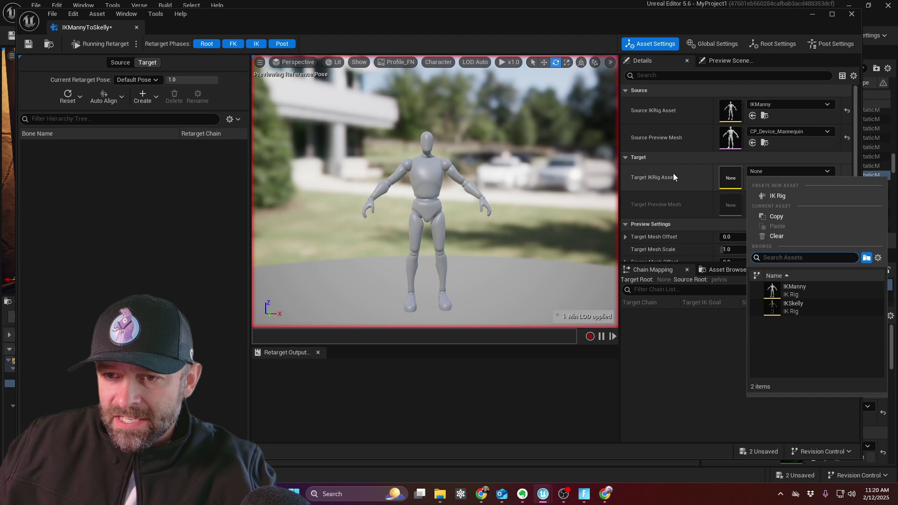
{"action": "left_click", "coordinate": [806, 310]}
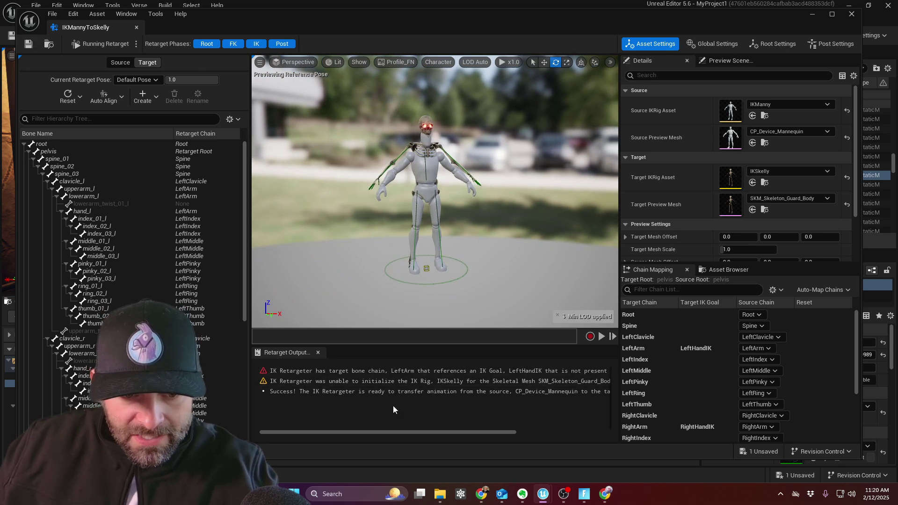
- Close the retargeter and fly the level view toward the skeleton in the crypt
{"action": "left_click_drag", "start_coordinate": [363, 430], "coordinate": [401, 430]}
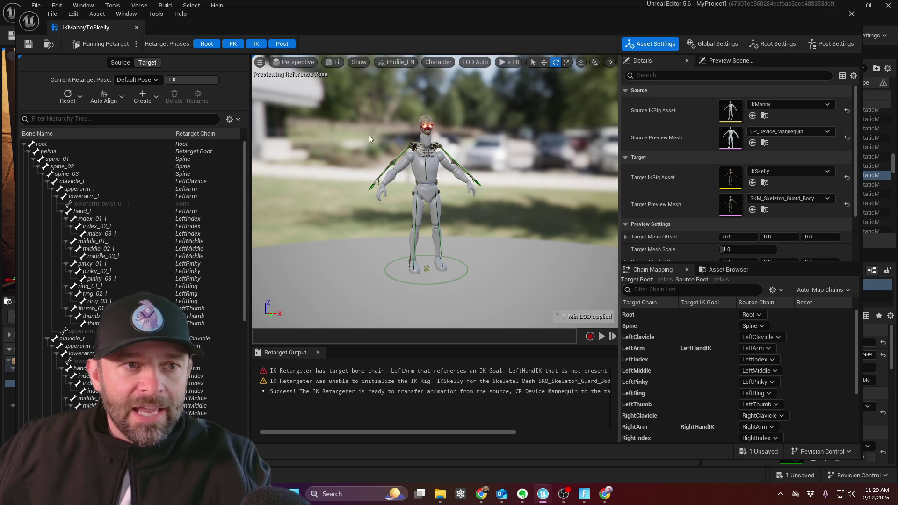
{"action": "left_click", "coordinate": [138, 27]}
{"action": "mouse_move", "coordinate": [401, 186]}
{"action": "right_mouse_down"}
{"action": "mouse_move", "coordinate": [369, 195]}
{"action": "mouse_move", "coordinate": [401, 186]}
{"action": "right_mouse_up"}
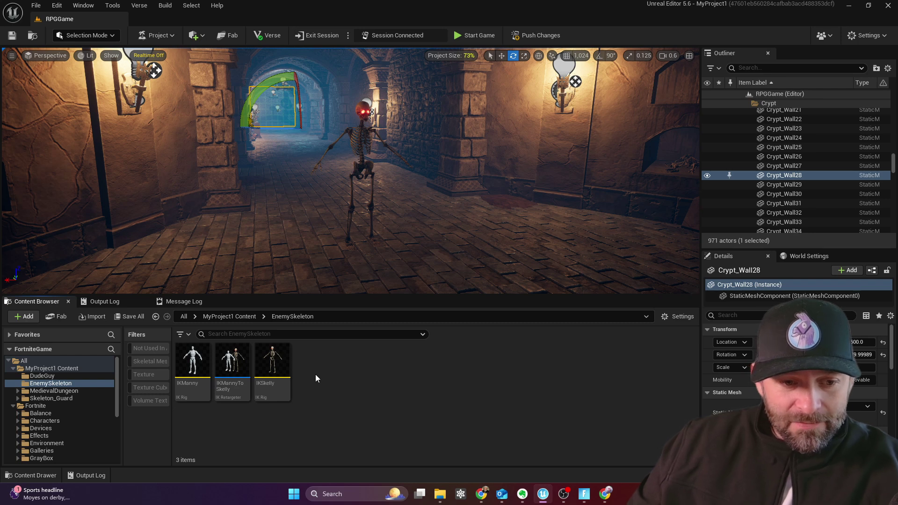
- Add a new Blueprint Class with Actor as its parent and name it SkellyBP
{"action": "right_click", "coordinate": [320, 376]}
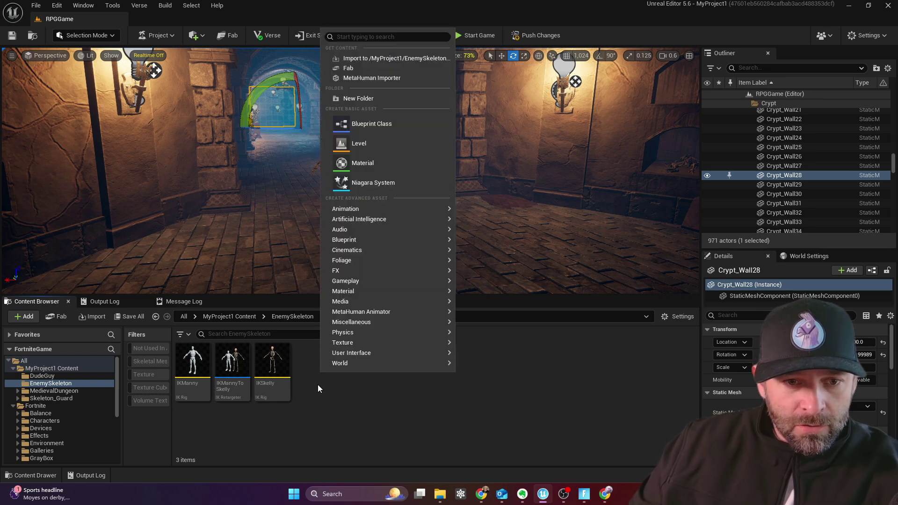
{"action": "left_click", "coordinate": [384, 124]}
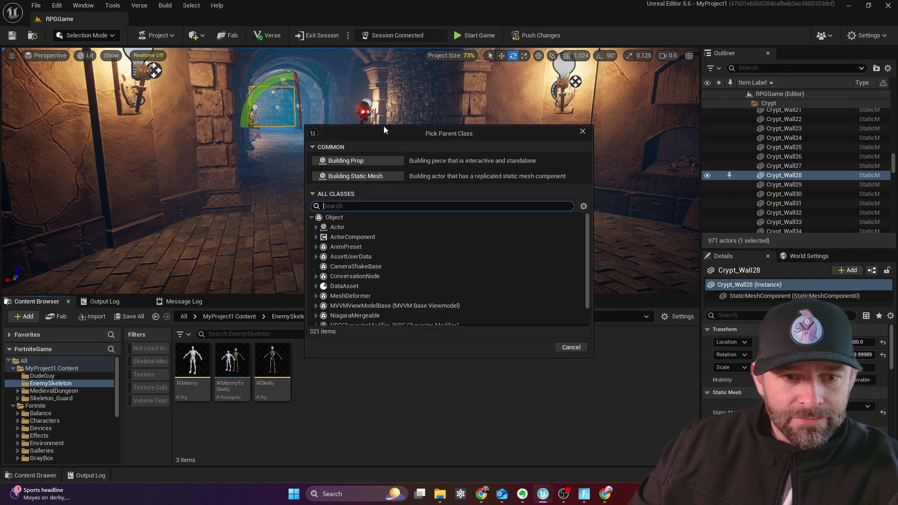
{"action": "left_click", "coordinate": [343, 228]}
{"action": "left_click", "coordinate": [540, 349]}
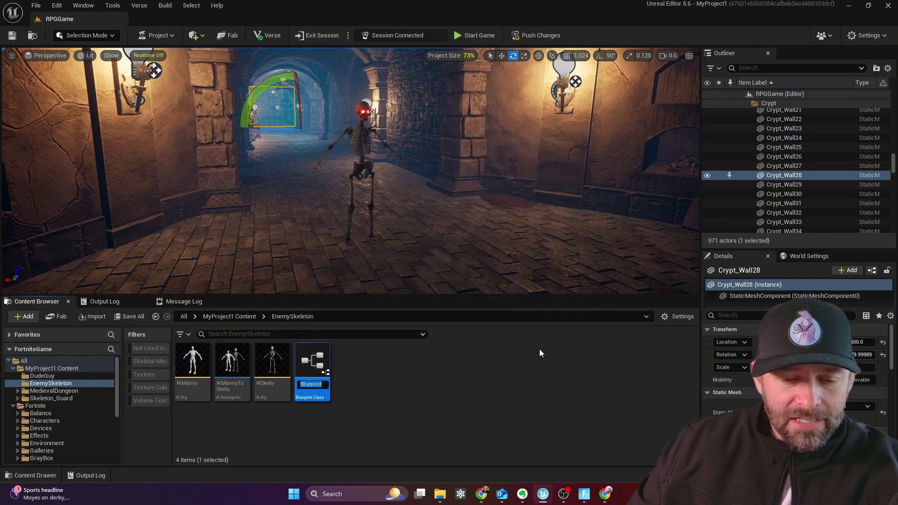
{"action": "type", "text": "Skell"}
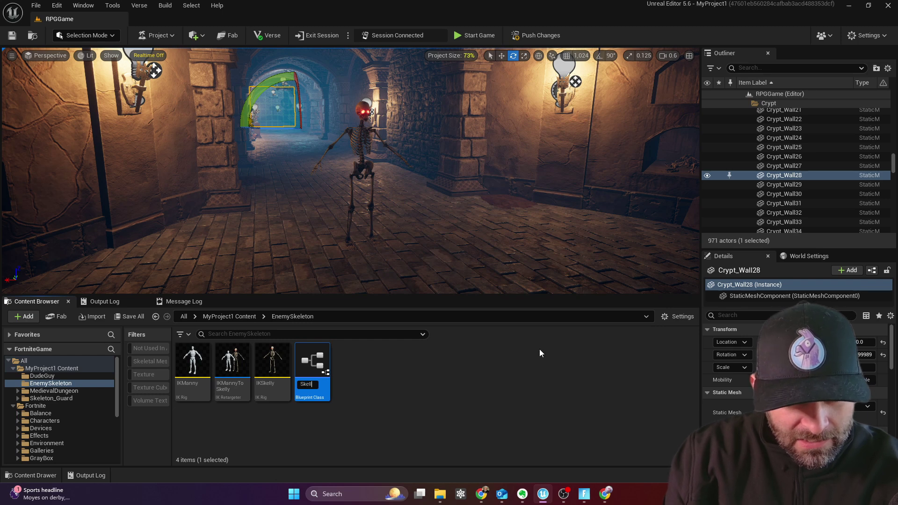
{"action": "type", "text": "yBP"}
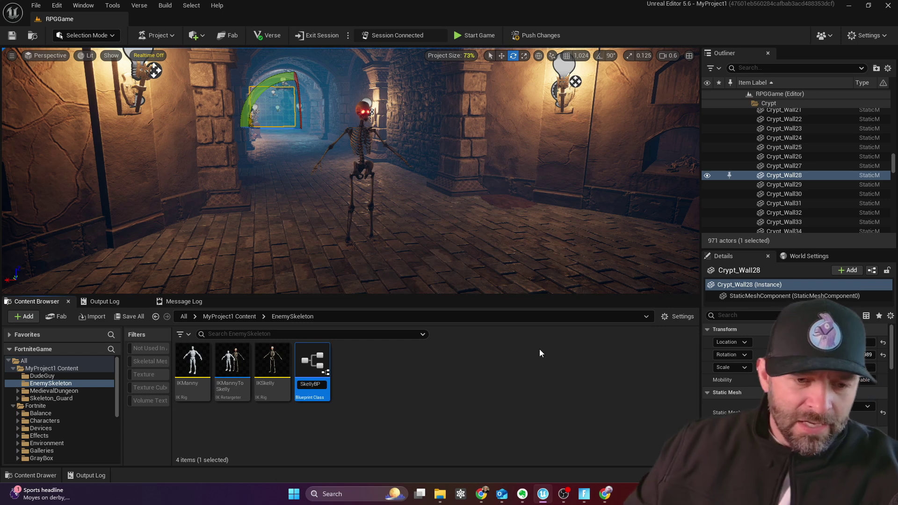
{"action": "key", "text": "Return"}
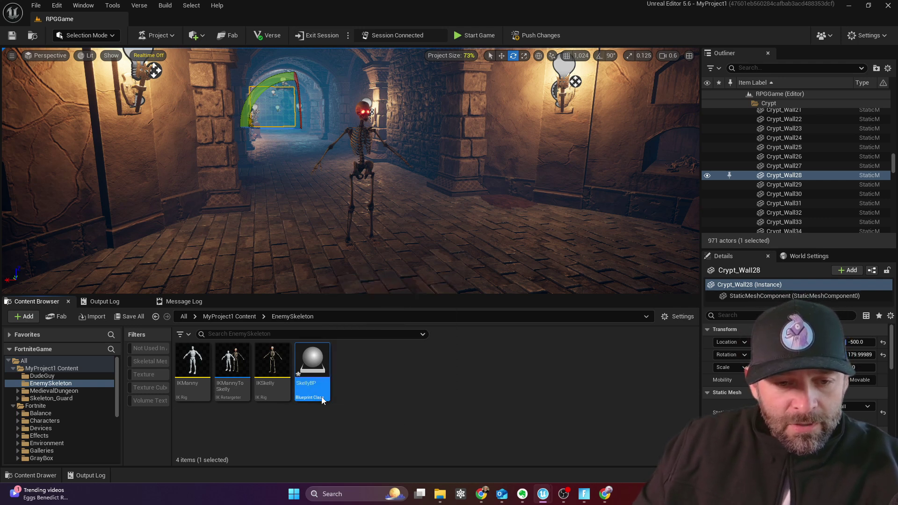
- Open SkellyBP and find the skeletal meshes in the Skeleton_Guard folder
{"action": "double_click", "coordinate": [313, 369]}
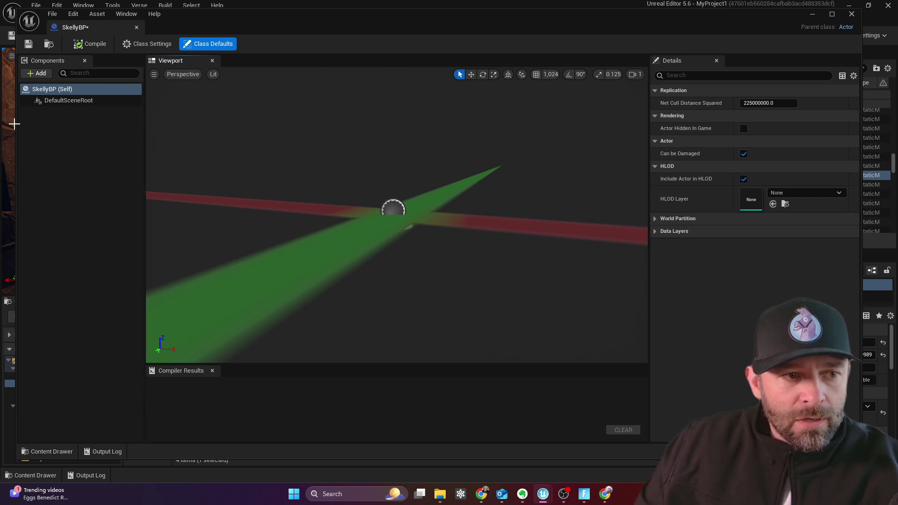
{"action": "left_click_drag", "start_coordinate": [16, 124], "coordinate": [294, 144]}
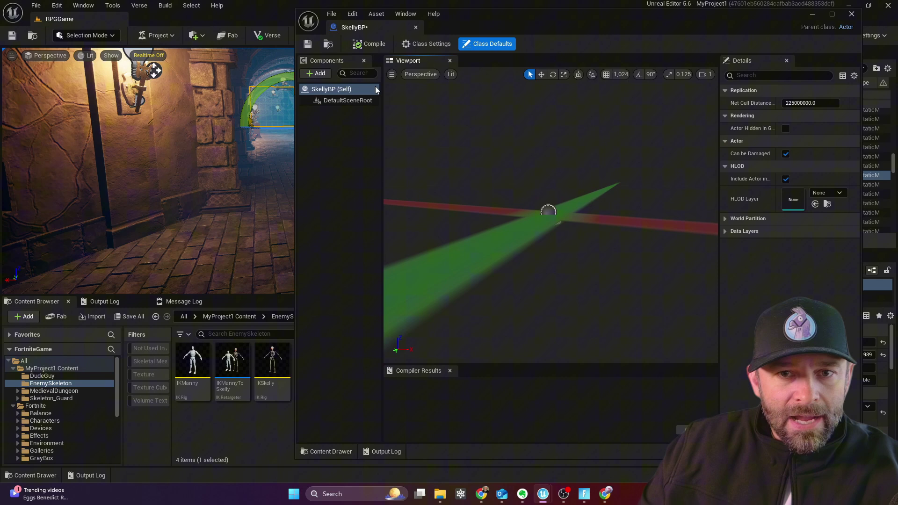
{"action": "left_click_drag", "start_coordinate": [472, 21], "coordinate": [525, 34]}
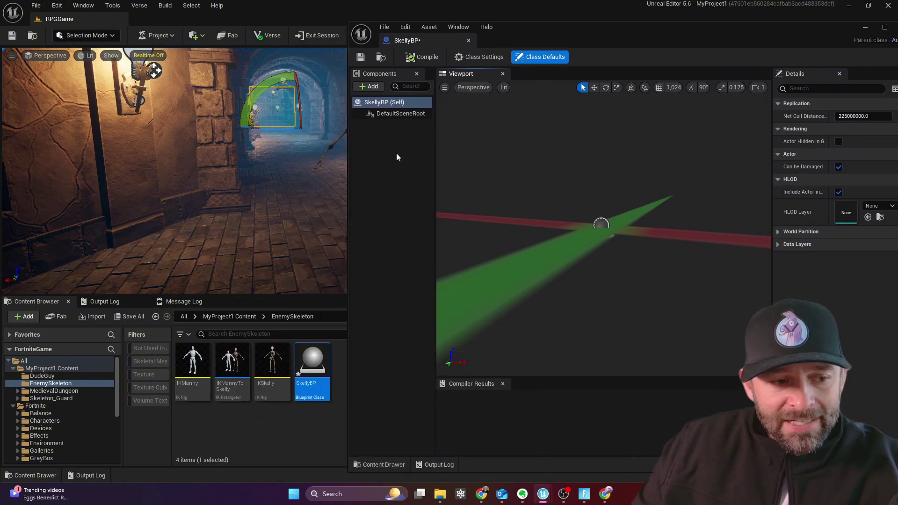
{"action": "left_click", "coordinate": [53, 399]}
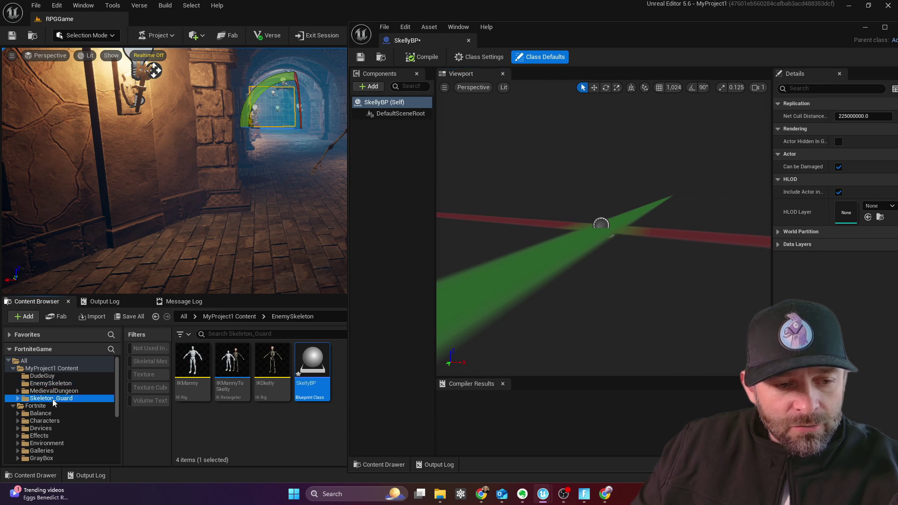
{"action": "left_click", "coordinate": [152, 363]}
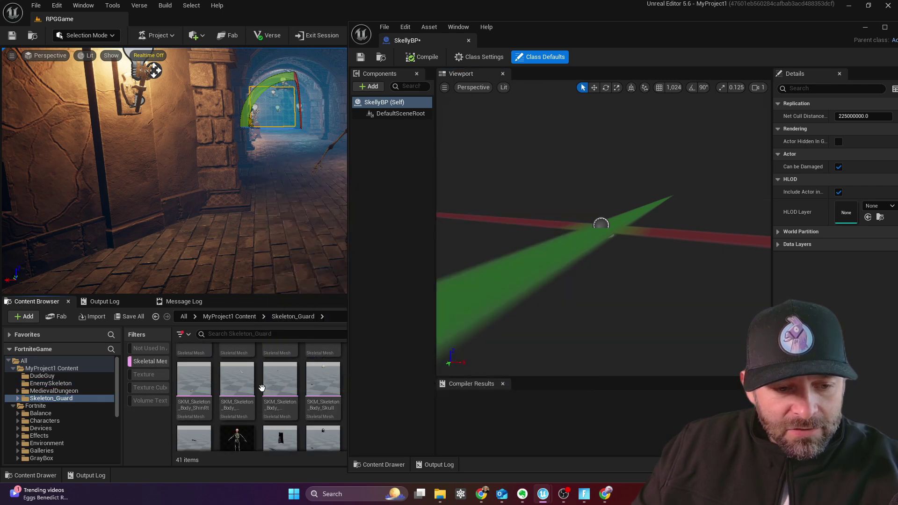
{"action": "scroll", "coordinate": [233, 428], "scroll_direction": "down", "scroll_amount": 1}
{"action": "scroll", "coordinate": [232, 428], "scroll_direction": "down", "scroll_amount": 1}
{"action": "mouse_move", "coordinate": [237, 416]}
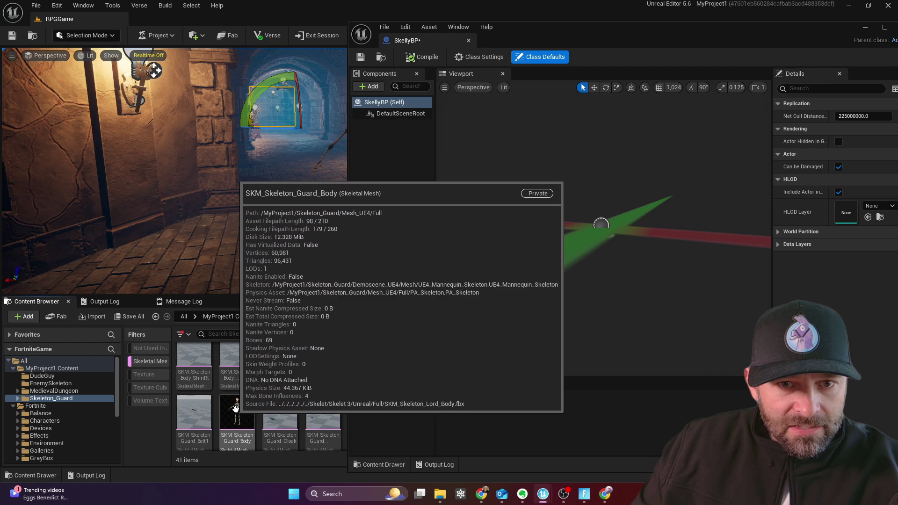
- Add SKM_Skeleton_Guard_Body to SkellyBP's components and make it the root component
{"action": "left_click_drag", "start_coordinate": [237, 416], "coordinate": [386, 124]}
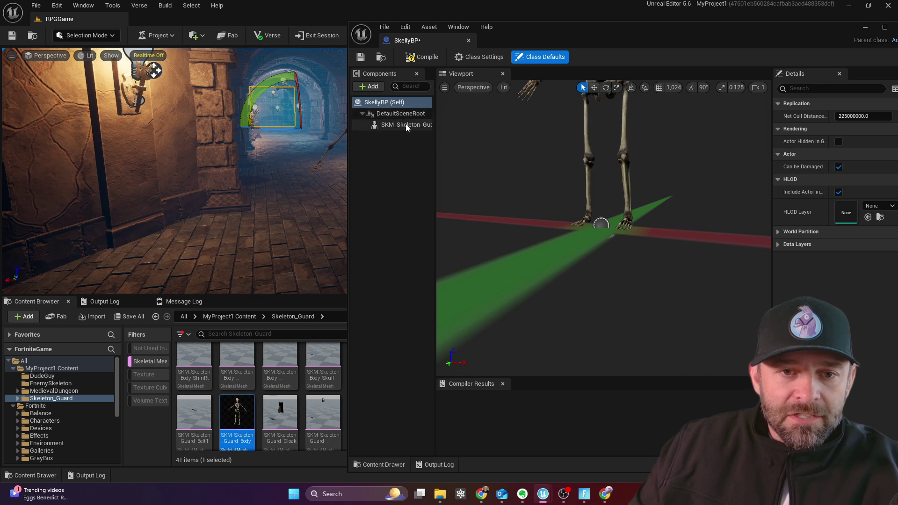
{"action": "left_click_drag", "start_coordinate": [405, 125], "coordinate": [395, 117]}
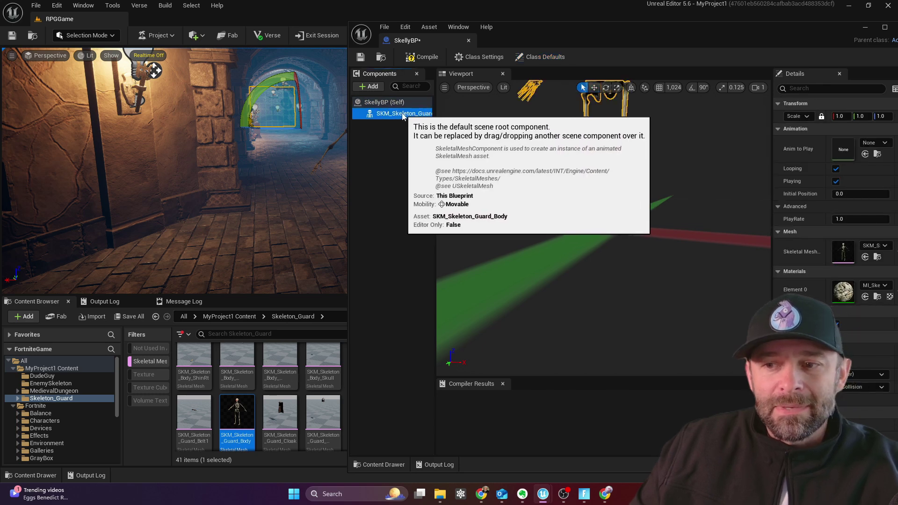
{"action": "left_click_drag", "start_coordinate": [553, 32], "coordinate": [428, 50]}
{"action": "double_click", "coordinate": [428, 50]}
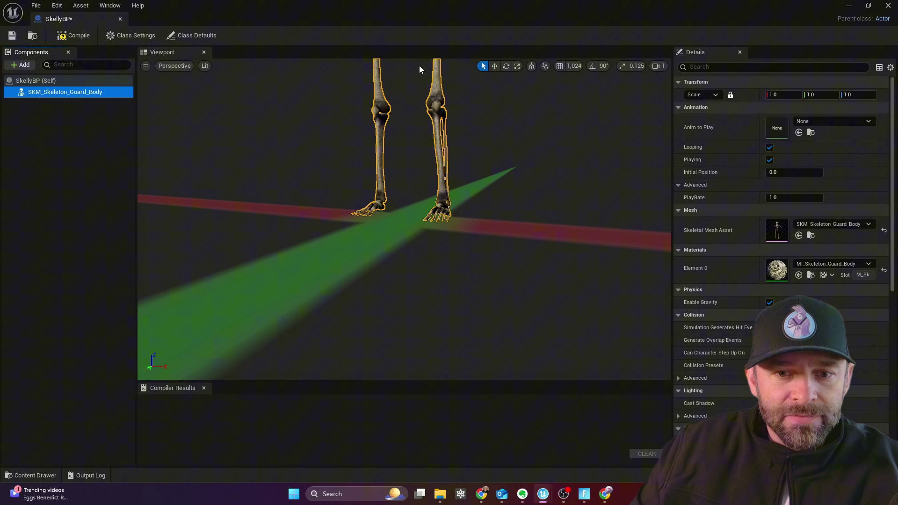
{"action": "mouse_move", "coordinate": [402, 211]}
{"action": "right_mouse_down"}
{"action": "mouse_move", "coordinate": [421, 206]}
{"action": "mouse_move", "coordinate": [393, 210]}
{"action": "mouse_move", "coordinate": [407, 210]}
{"action": "right_mouse_up"}
- Compile and save SkellyBP, then return to the unfiltered MyProject1 Content folder
{"action": "left_click", "coordinate": [66, 41]}
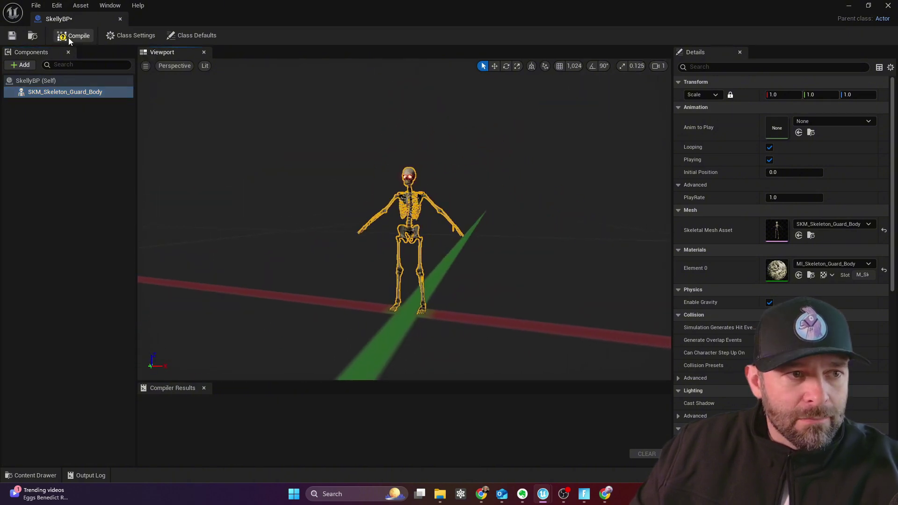
{"action": "left_click", "coordinate": [12, 36]}
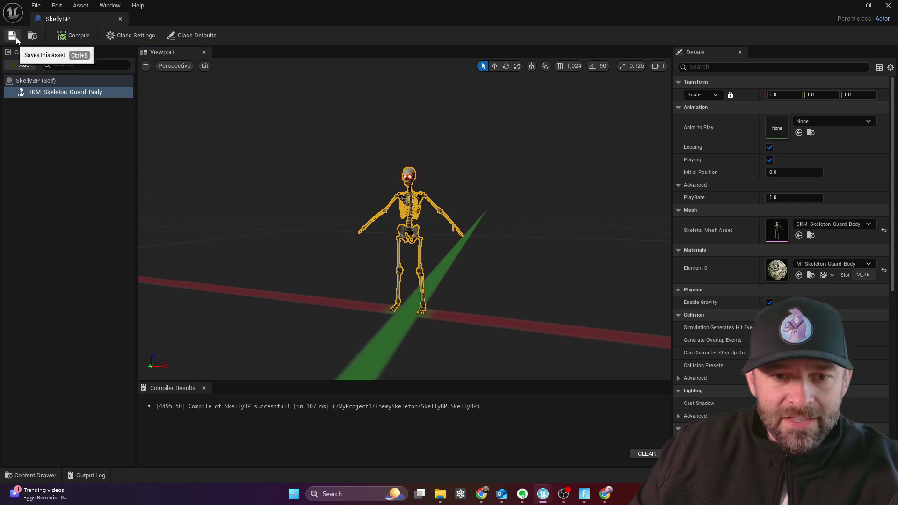
{"action": "left_click", "coordinate": [120, 20]}
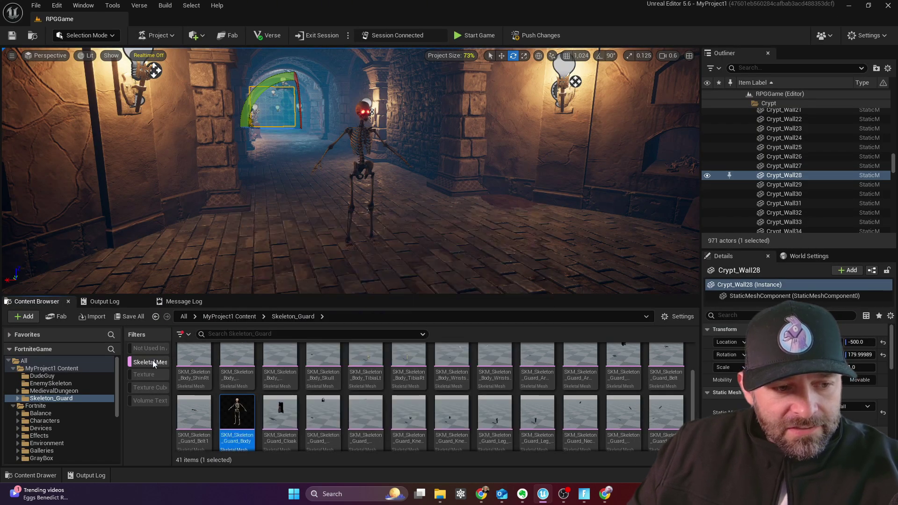
{"action": "left_click", "coordinate": [152, 360]}
{"action": "left_click", "coordinate": [57, 370]}
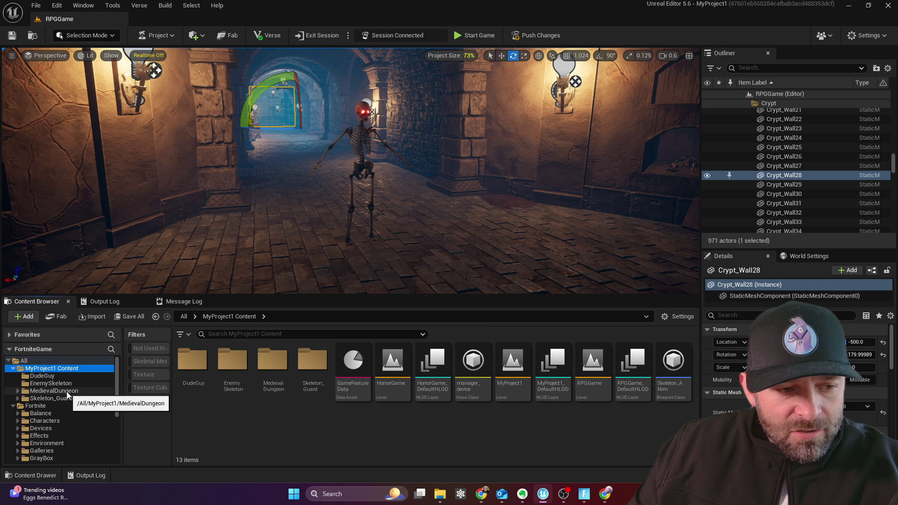
- In EnemySkeleton, add an Artificial Intelligence NPC Character Definition named NPCSkelly and open it
{"action": "left_click", "coordinate": [66, 384]}
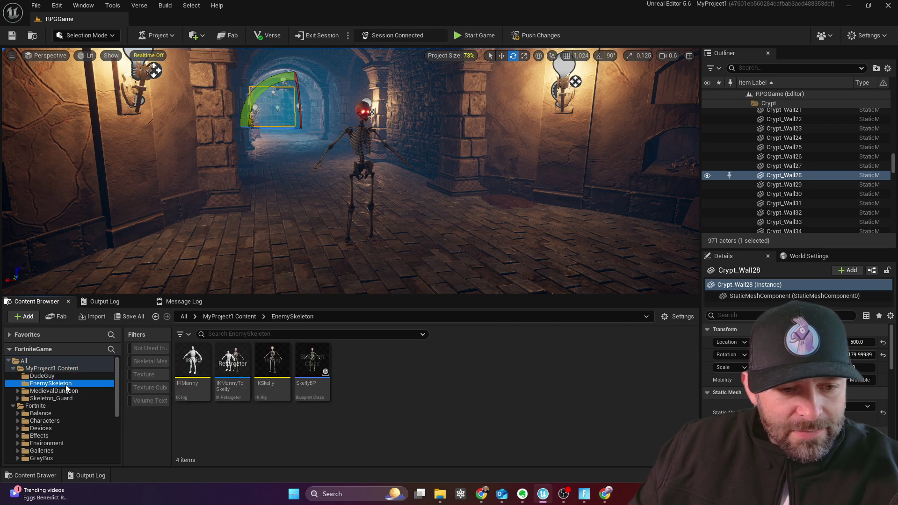
{"action": "right_click", "coordinate": [373, 386]}
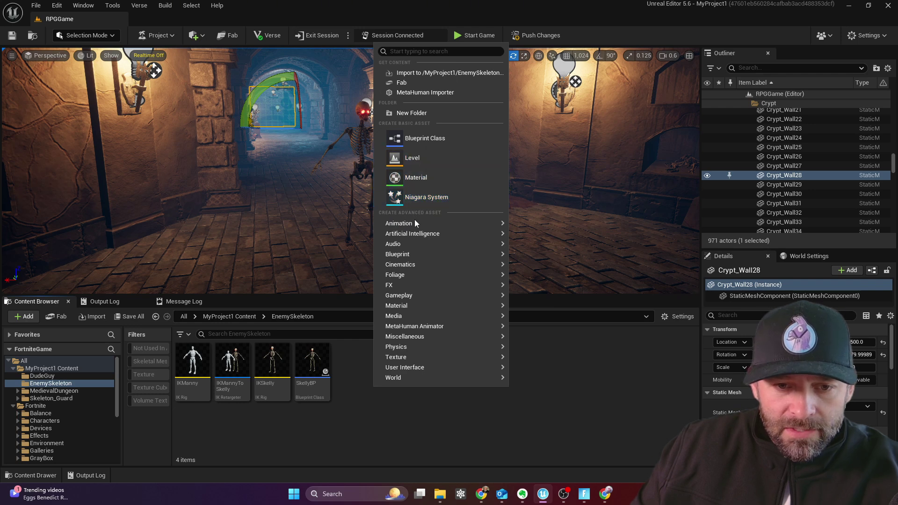
{"action": "mouse_move", "coordinate": [425, 234]}
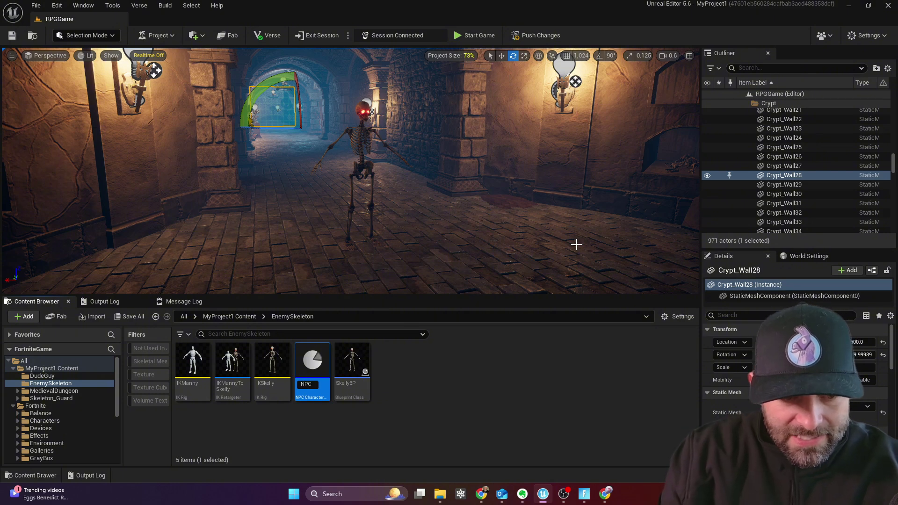
{"action": "type", "text": "elly"}
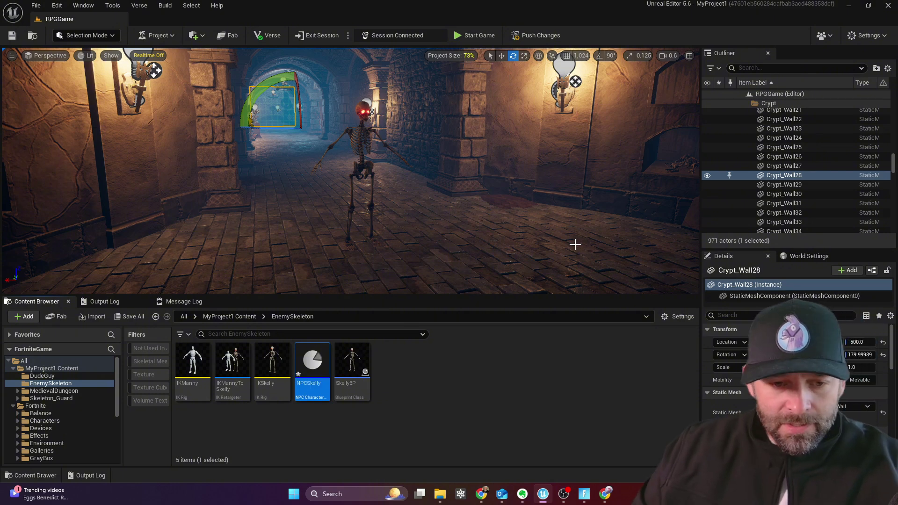
{"action": "double_click", "coordinate": [314, 397]}
- Set NPCSkelly's NPC character type to Guard
{"action": "double_click", "coordinate": [189, 13]}
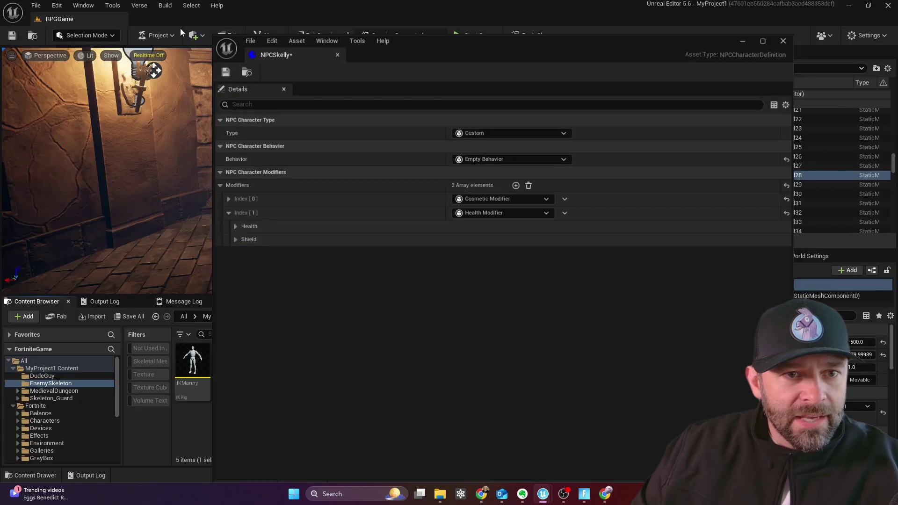
{"action": "left_click_drag", "start_coordinate": [417, 61], "coordinate": [234, 33]}
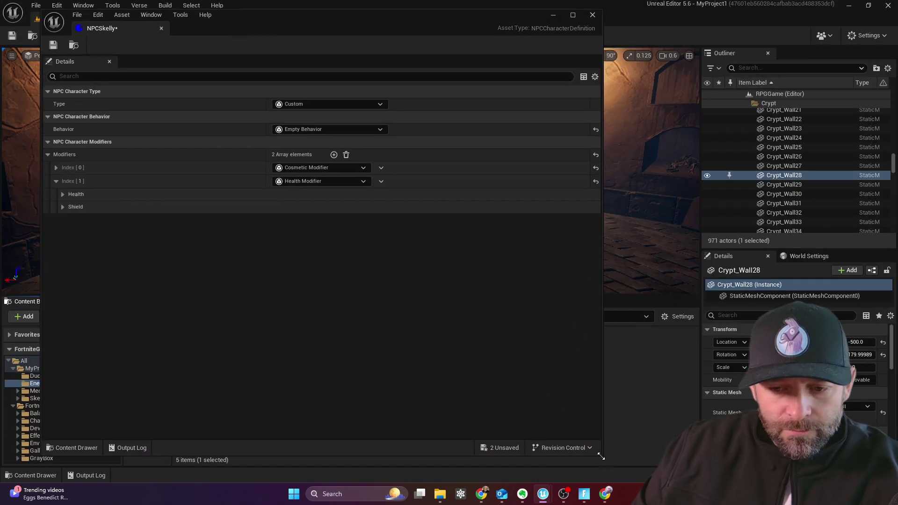
{"action": "left_click_drag", "start_coordinate": [601, 456], "coordinate": [683, 477]}
{"action": "left_click_drag", "start_coordinate": [377, 22], "coordinate": [406, 25]}
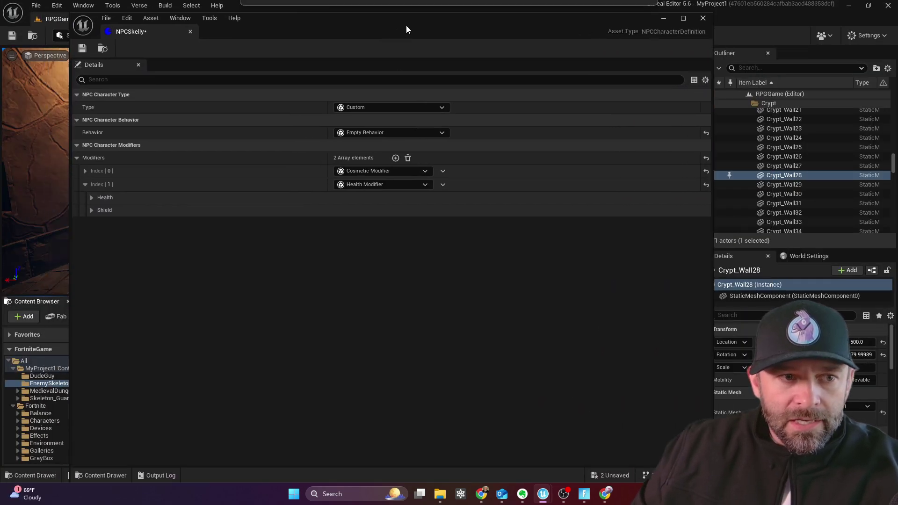
{"action": "left_click", "coordinate": [399, 111]}
{"action": "left_click", "coordinate": [380, 140]}
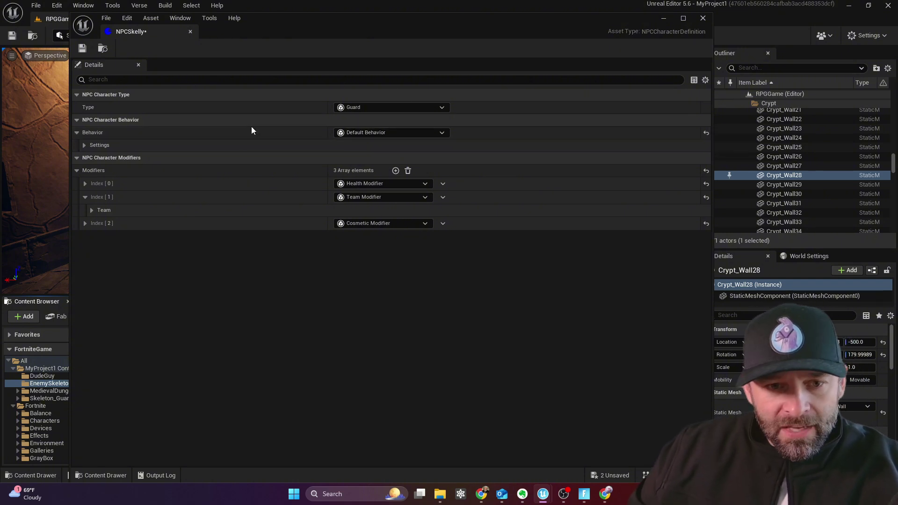
- Set the Cosmetic modifier to Custom Character using SkellyBP, retargeted with IKMannyToSkelly
{"action": "left_click", "coordinate": [85, 224]}
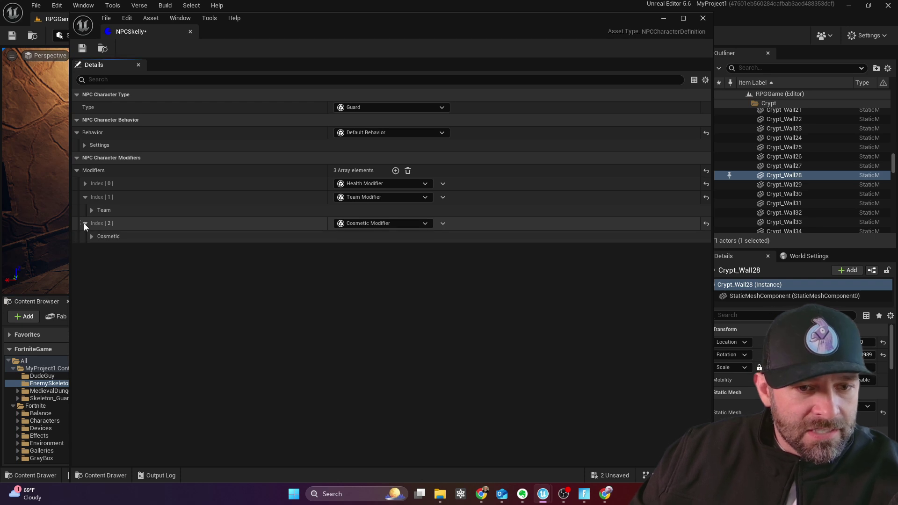
{"action": "left_click", "coordinate": [91, 237]}
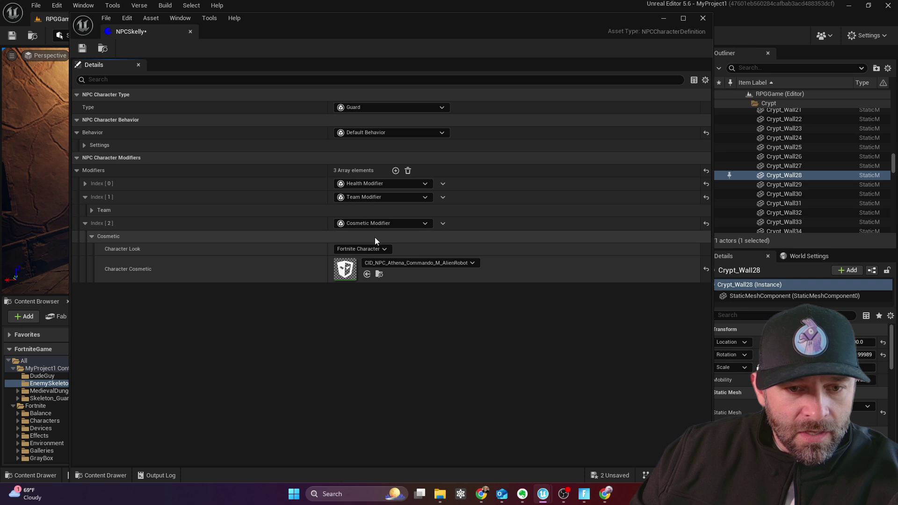
{"action": "left_click", "coordinate": [368, 249]}
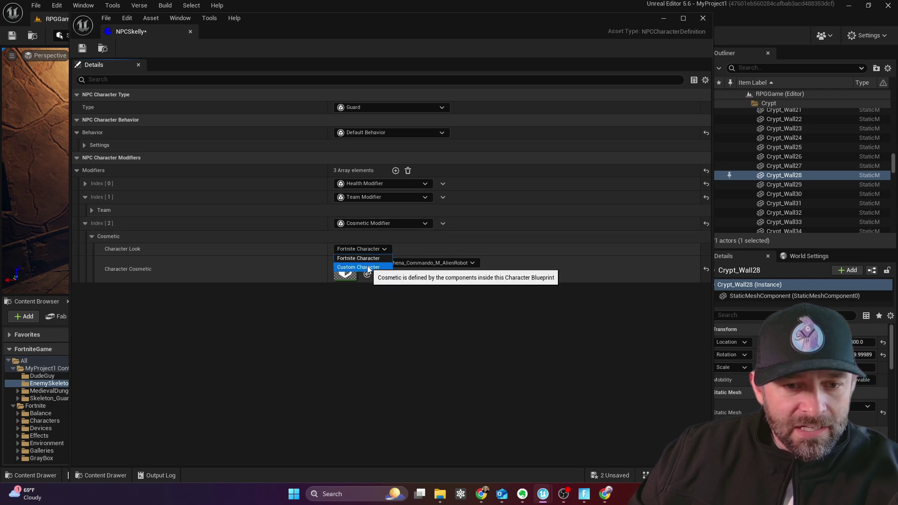
{"action": "left_click", "coordinate": [367, 267]}
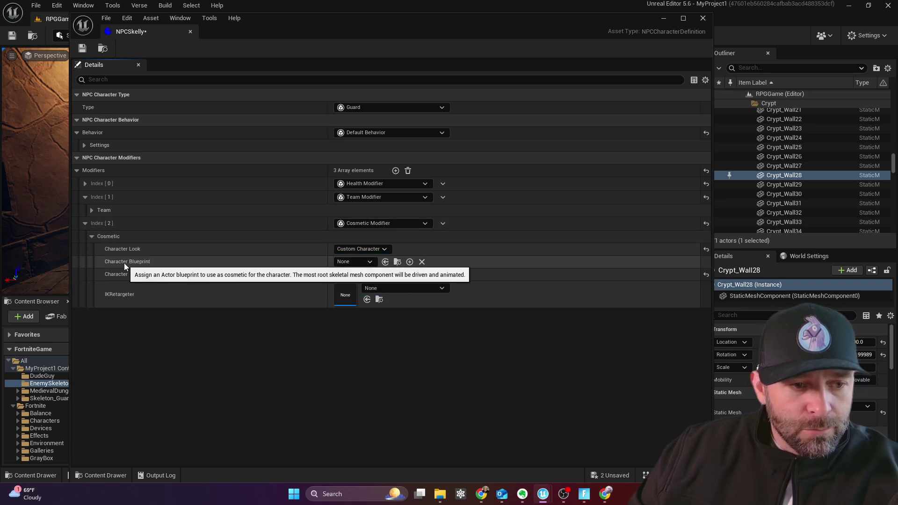
{"action": "left_click", "coordinate": [347, 262]}
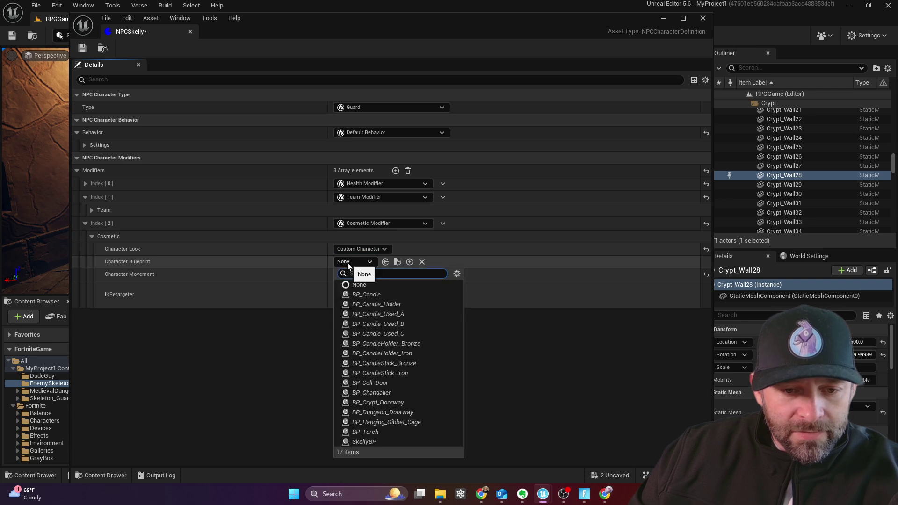
{"action": "left_click", "coordinate": [371, 443]}
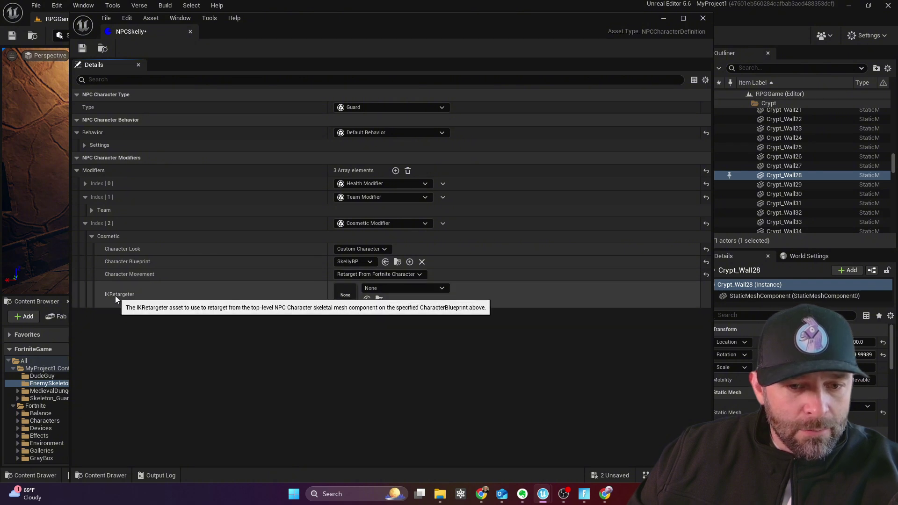
{"action": "left_click", "coordinate": [395, 289]}
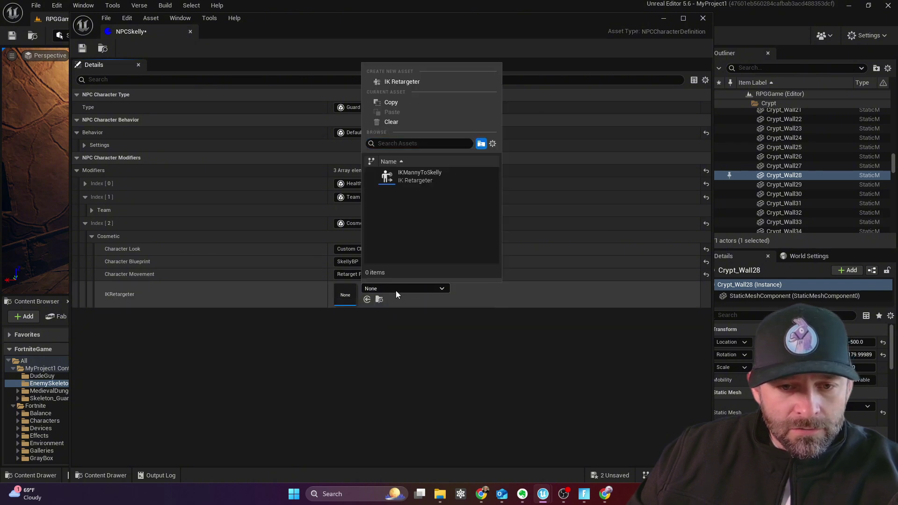
{"action": "left_click", "coordinate": [431, 175]}
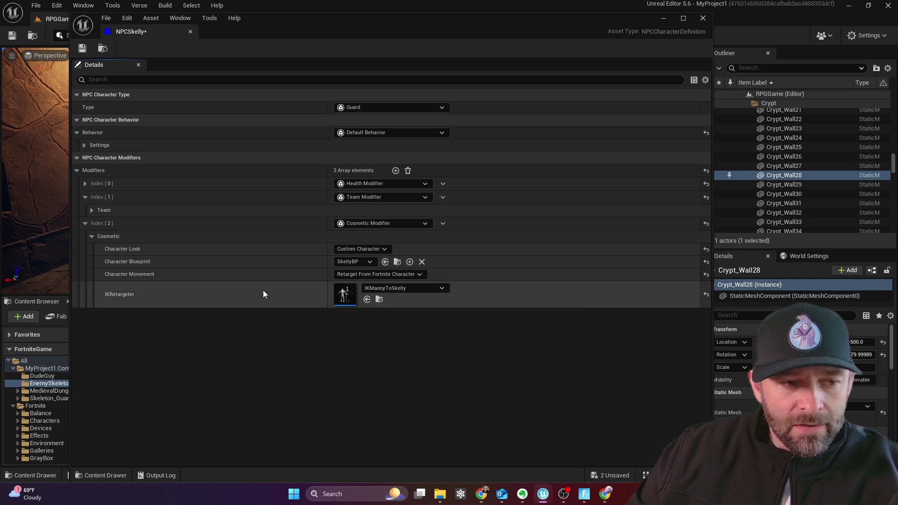
- Add a fourth modifier, Index [3], as an Inventory Modifier
{"action": "left_click", "coordinate": [396, 171]}
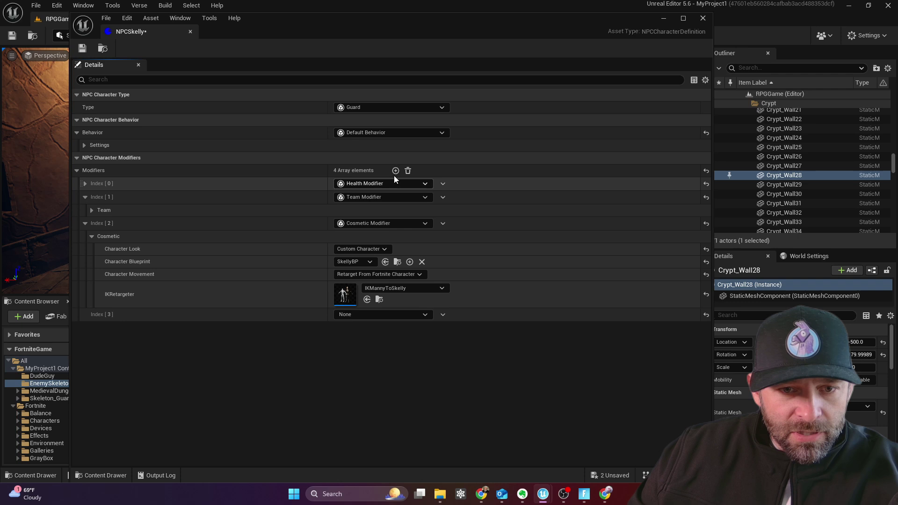
{"action": "left_click", "coordinate": [378, 314]}
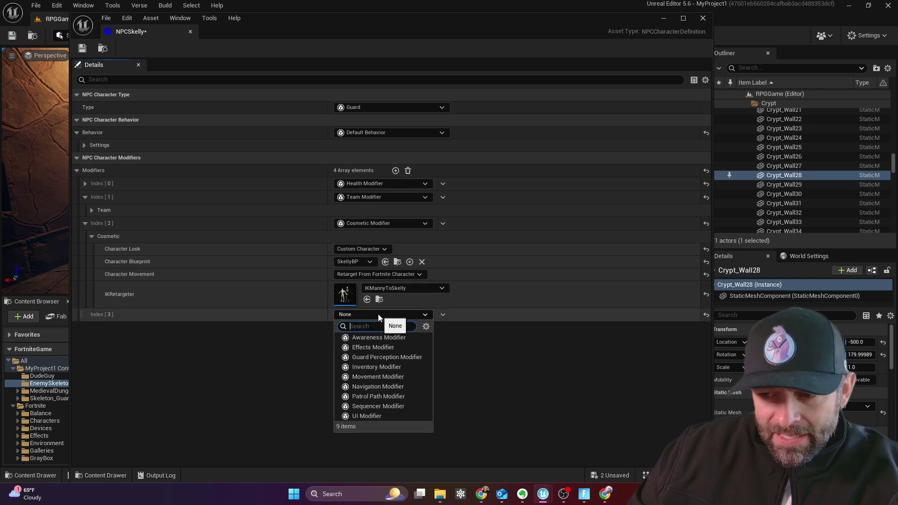
{"action": "left_click", "coordinate": [365, 368]}
{"action": "left_click", "coordinate": [85, 315]}
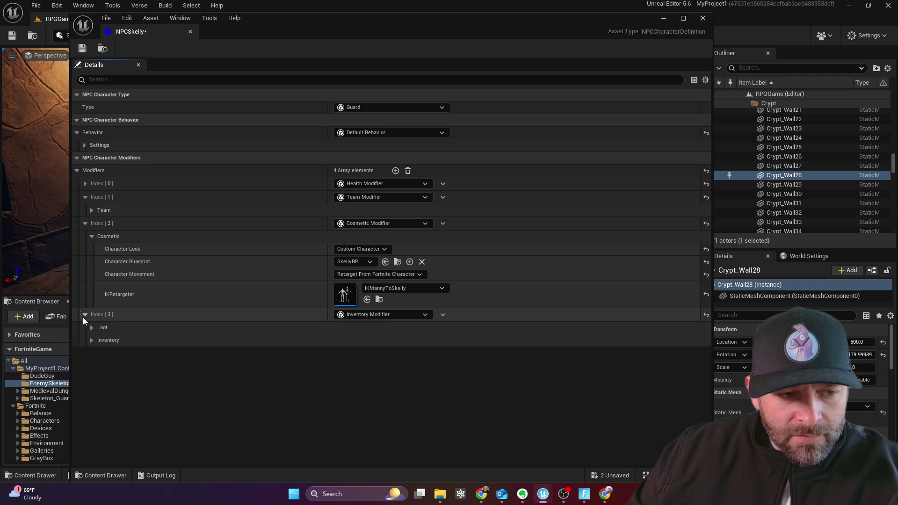
{"action": "left_click", "coordinate": [92, 340]}
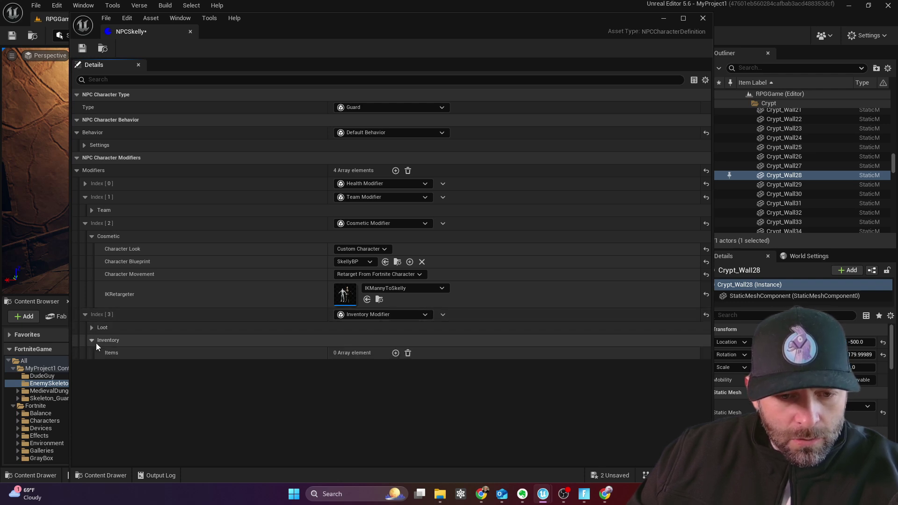
- Add WID_Creative_Melee_Sword_Ninja as an inventory item and save NPCSkelly
{"action": "left_click", "coordinate": [395, 353]}
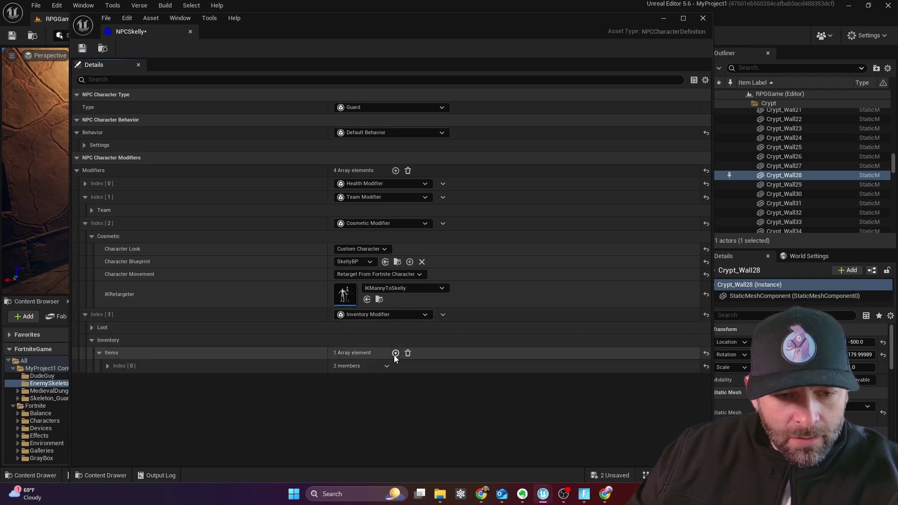
{"action": "left_click", "coordinate": [108, 366]}
{"action": "left_click", "coordinate": [406, 380]}
{"action": "type", "text": "swo"}
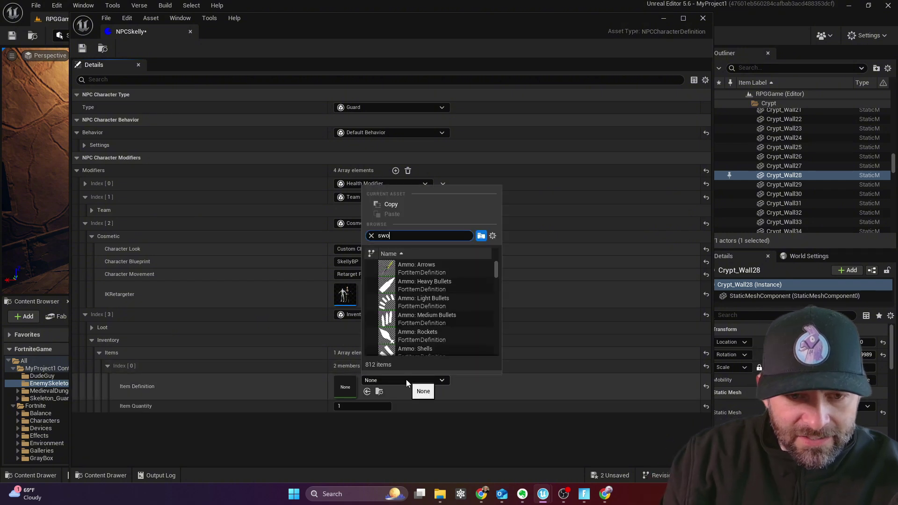
{"action": "type", "text": "rd"}
{"action": "left_click", "coordinate": [420, 266]}
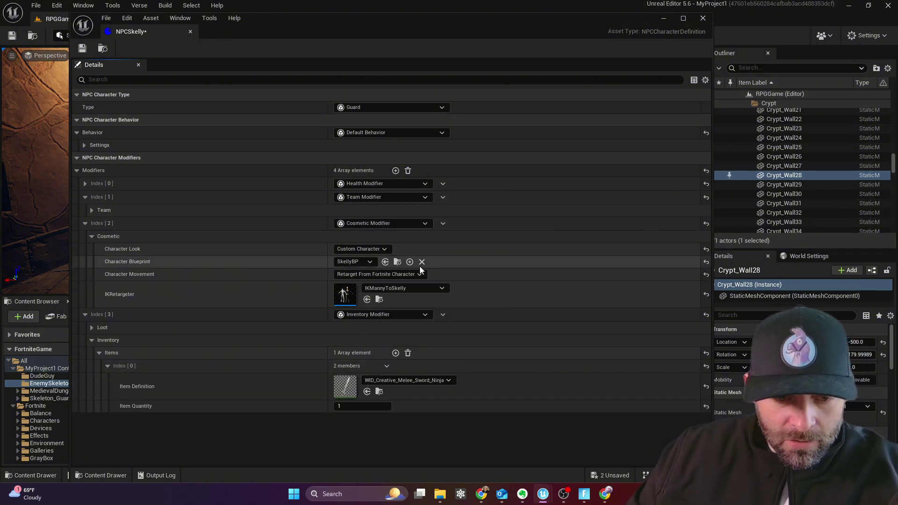
{"action": "left_click", "coordinate": [82, 48]}
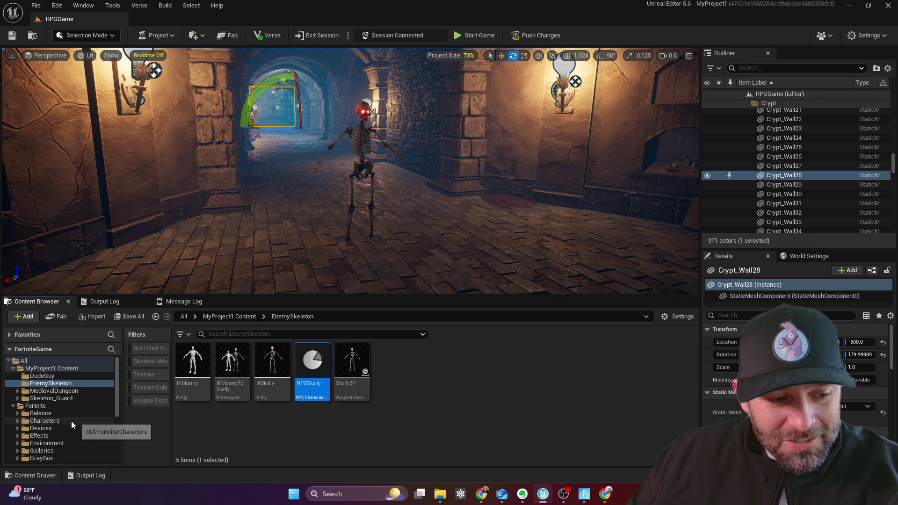
- Place an NPC Spawner from Fortnite Devices into the crypt corridor
{"action": "left_click", "coordinate": [55, 427]}
{"action": "left_click", "coordinate": [288, 334]}
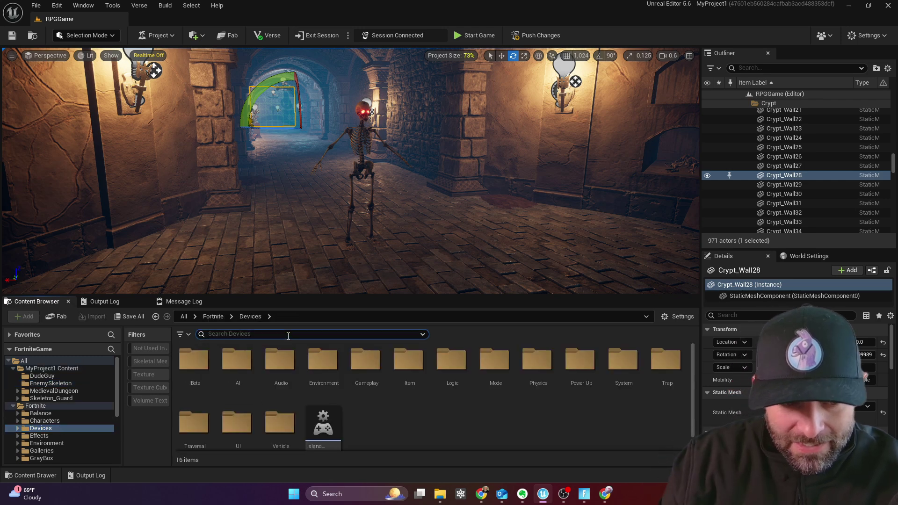
{"action": "type", "text": "npc"}
{"action": "left_click", "coordinate": [194, 372]}
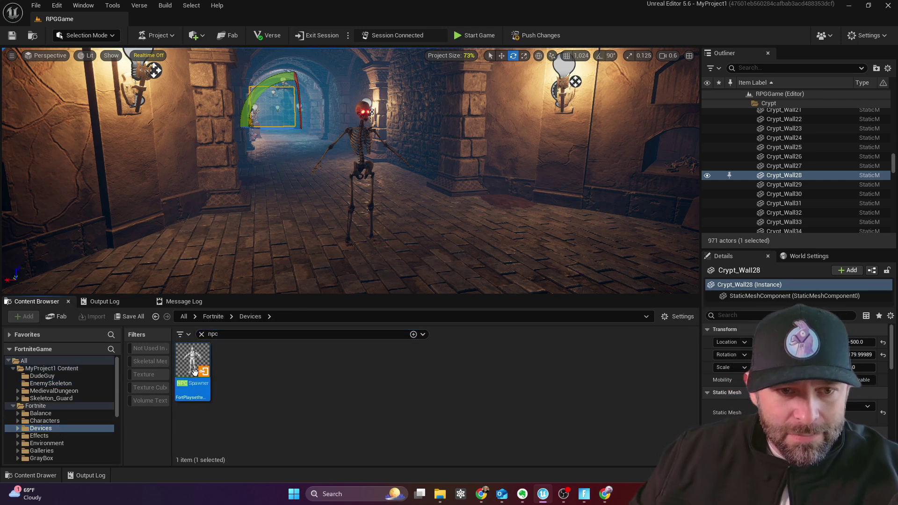
{"action": "left_click_drag", "start_coordinate": [194, 372], "coordinate": [323, 192]}
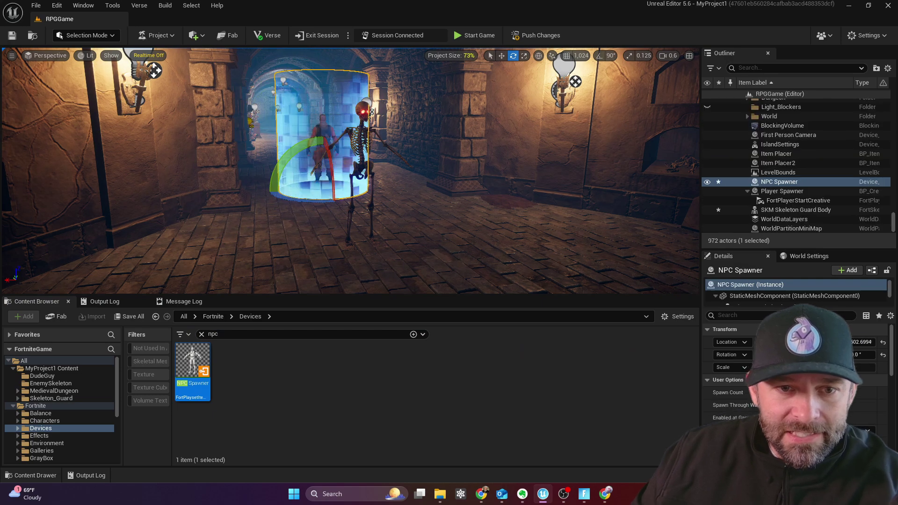
- Delete the standing skeleton and rotate the spawner to about -90° with 90° snapping
{"action": "left_click", "coordinate": [329, 133]}
{"action": "key", "text": "Delete"}
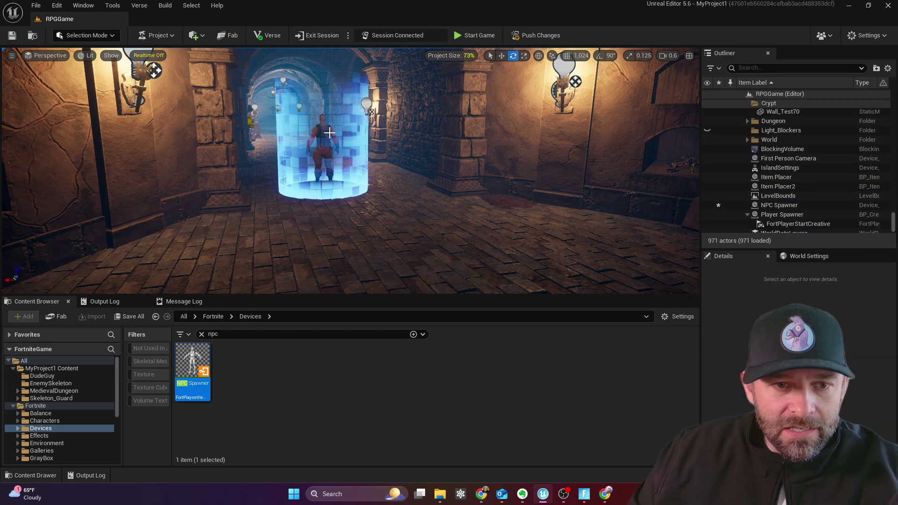
{"action": "left_click", "coordinate": [329, 133]}
{"action": "key", "text": "f"}
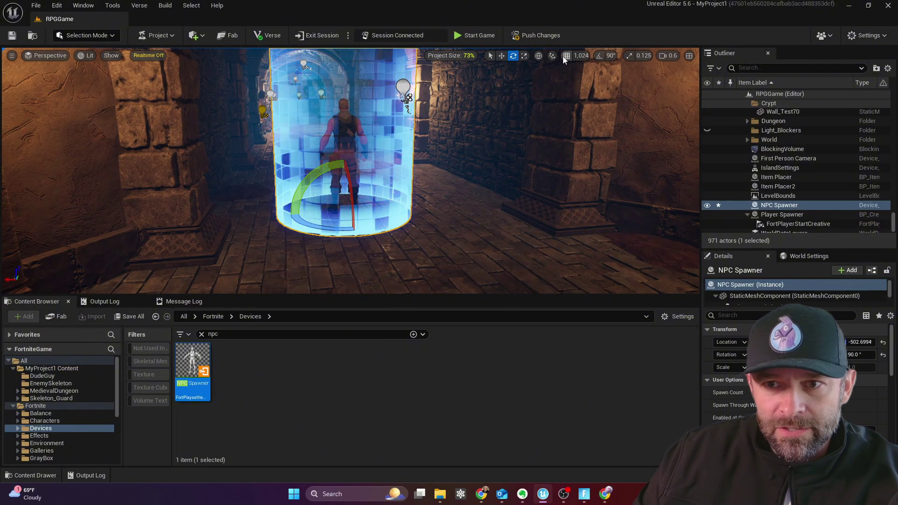
{"action": "left_click", "coordinate": [599, 55]}
{"action": "mouse_move", "coordinate": [349, 229]}
{"action": "left_mouse_down"}
{"action": "mouse_move", "coordinate": [395, 219]}
{"action": "mouse_move", "coordinate": [355, 228]}
{"action": "left_mouse_up"}
{"action": "scroll", "coordinate": [377, 166], "scroll_direction": "up", "scroll_amount": 3}
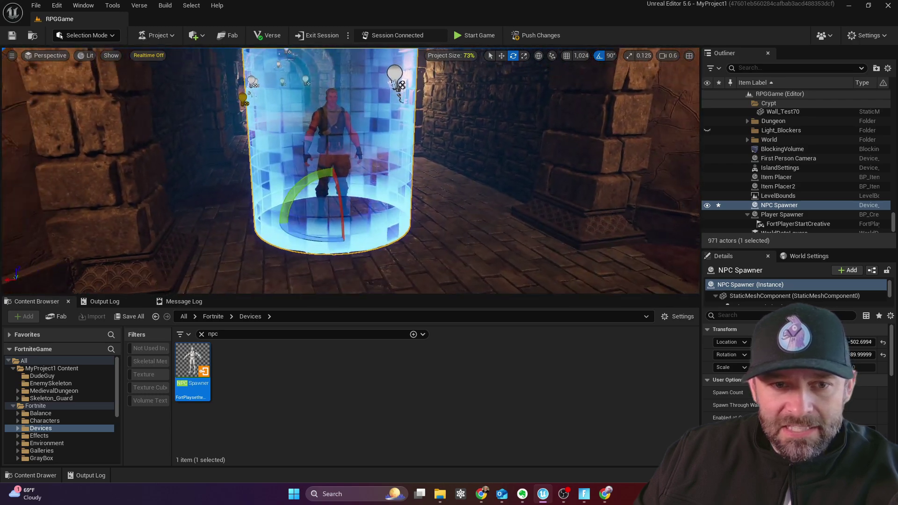
{"action": "middle_click_drag", "start_coordinate": [449, 199], "coordinate": [416, 197]}
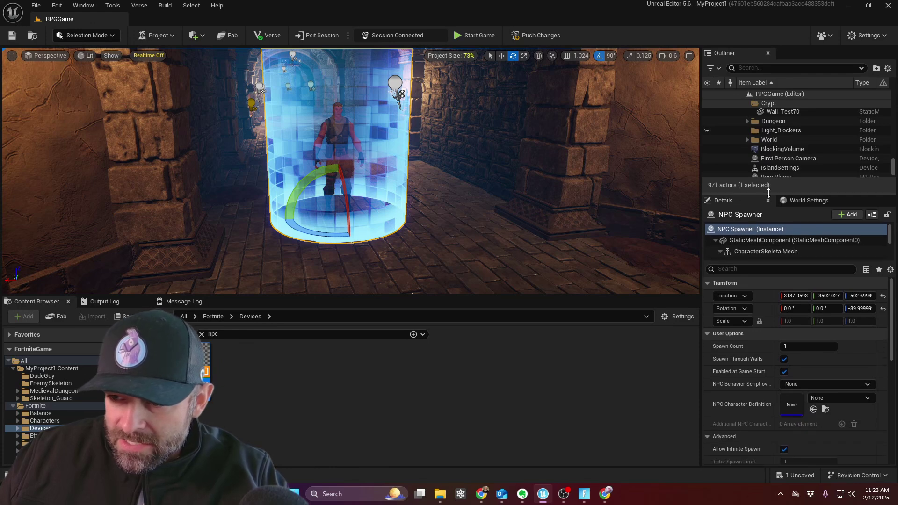
- Set the spawner's NPC Character Definition to NPCSkelly and save the level
{"action": "left_click_drag", "start_coordinate": [767, 248], "coordinate": [770, 151]}
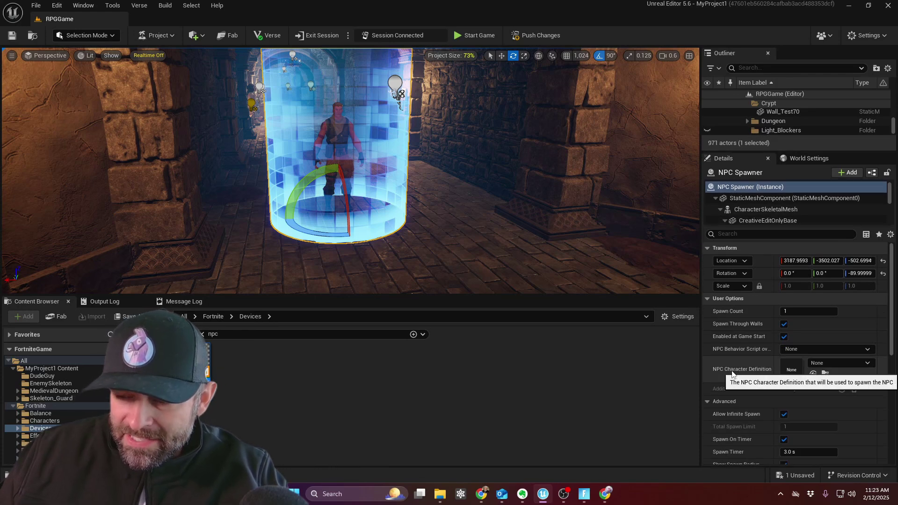
{"action": "left_click", "coordinate": [836, 364]}
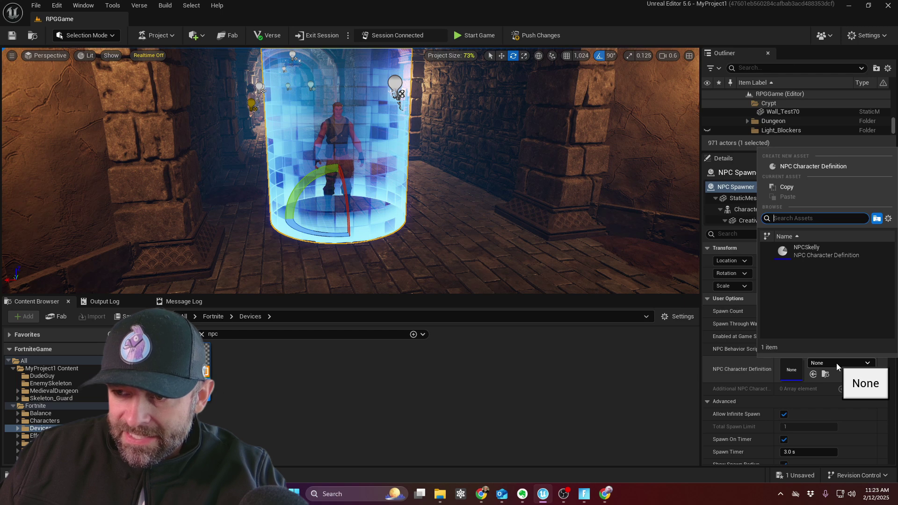
{"action": "left_click", "coordinate": [827, 249]}
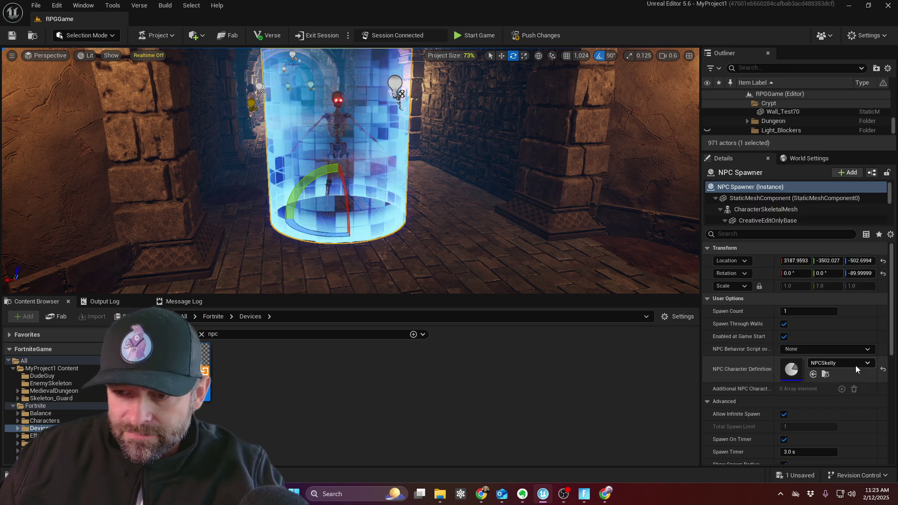
{"action": "scroll", "coordinate": [780, 366], "scroll_direction": "down", "scroll_amount": 5}
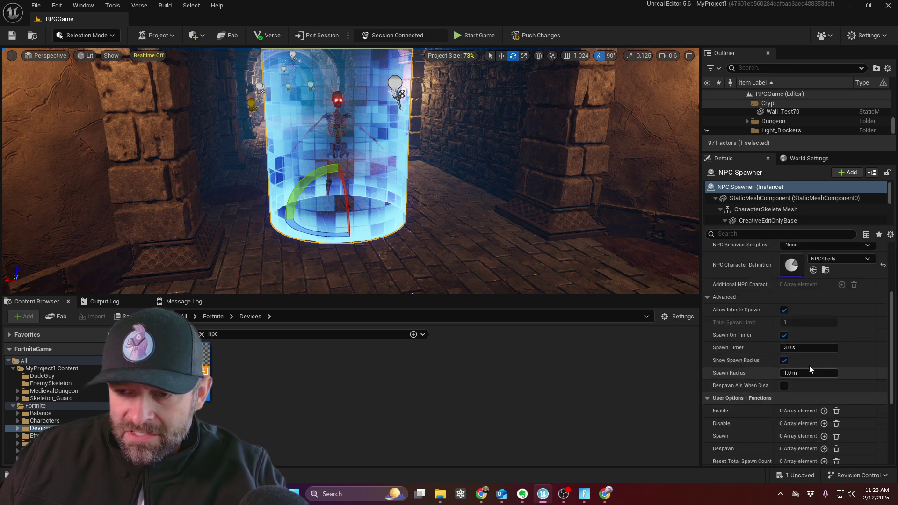
{"action": "scroll", "coordinate": [811, 360], "scroll_direction": "up", "scroll_amount": 4}
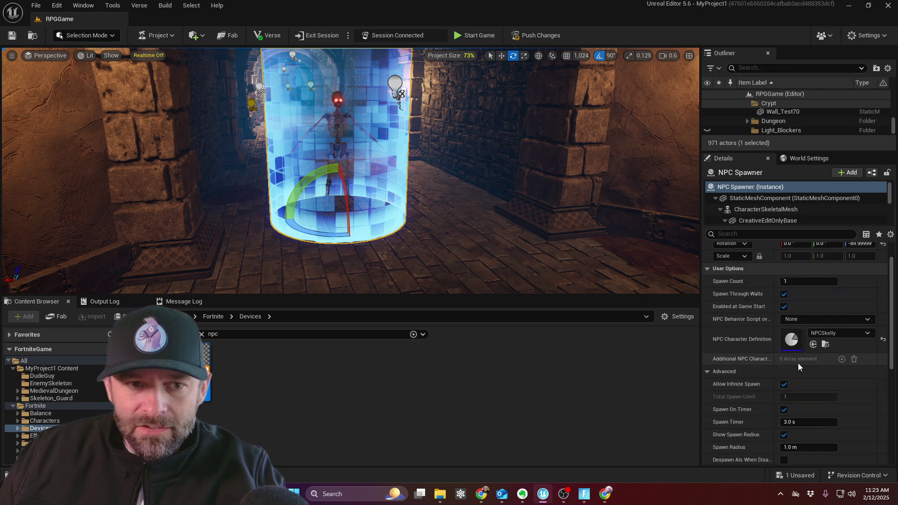
{"action": "left_click", "coordinate": [16, 37]}
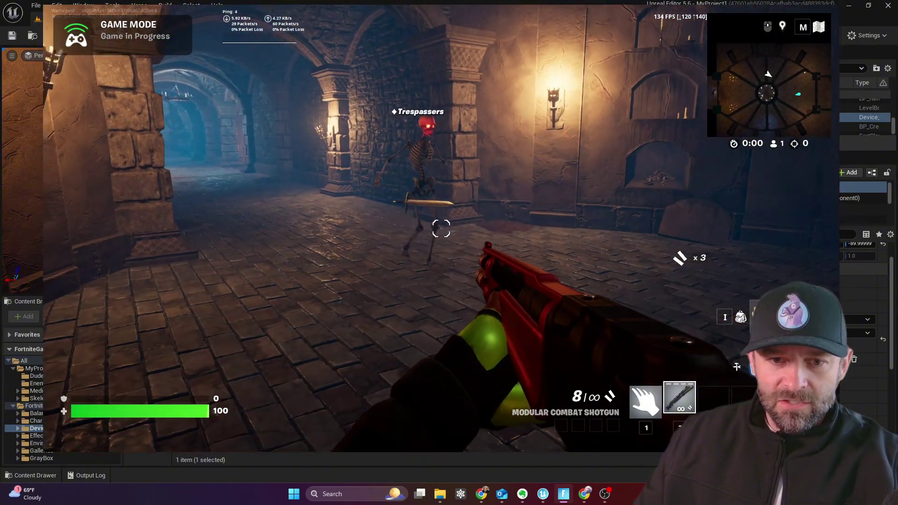
- Shoot at the skeleton guard in the crypt corridor during the playtest
{"action": "left_click", "coordinate": [441, 228]}
{"action": "left_click", "coordinate": [441, 229]}
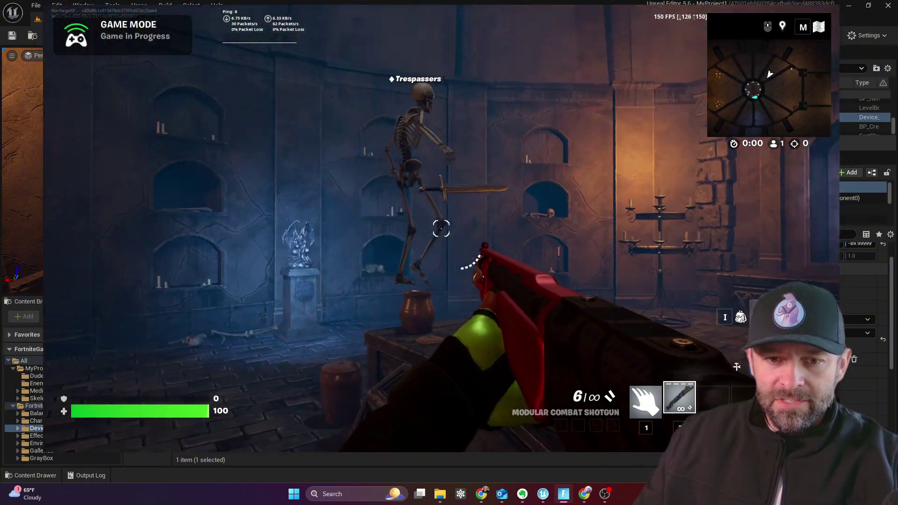
{"action": "left_click", "coordinate": [441, 229]}
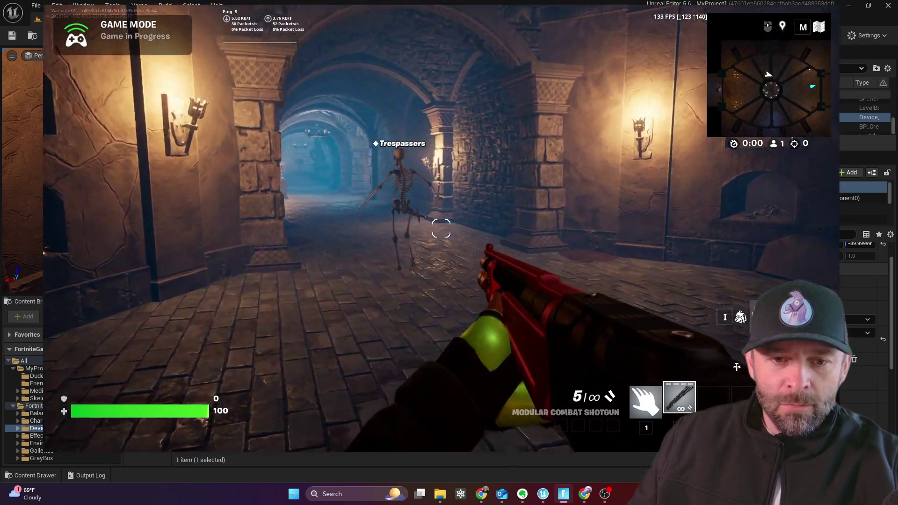
{"action": "left_click", "coordinate": [441, 229]}
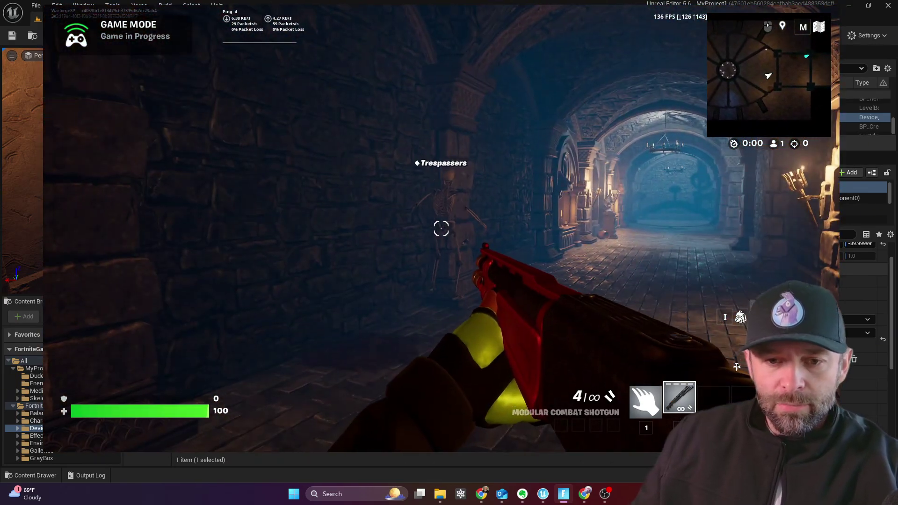
- Return to UEFN, clear the Content Browser search, and open the DudeGuy folder
{"action": "key", "text": "Escape"}
{"action": "key", "text": "Escape"}
{"action": "key", "text": "super"}
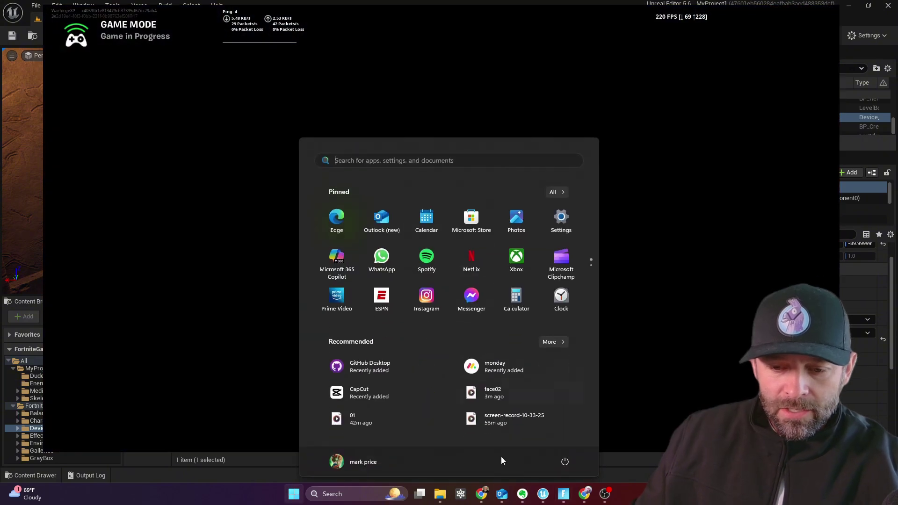
{"action": "left_click", "coordinate": [543, 494]}
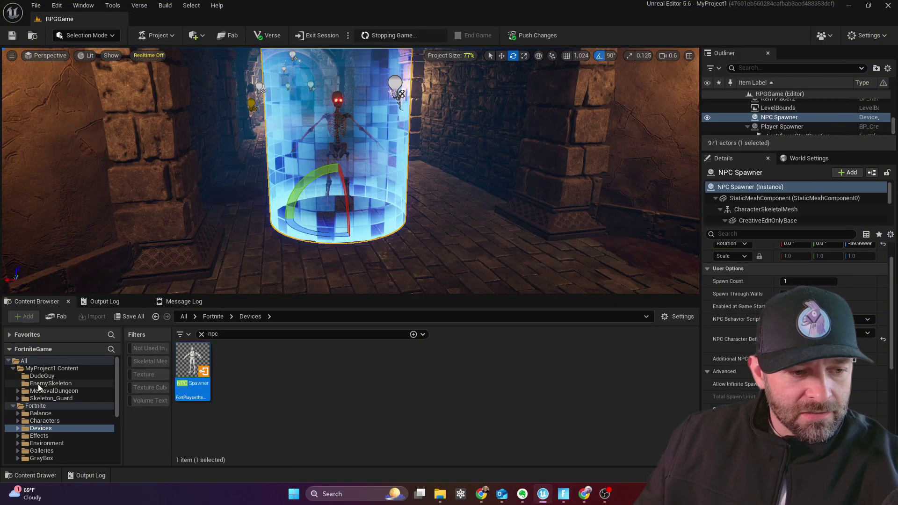
{"action": "left_click", "coordinate": [202, 334]}
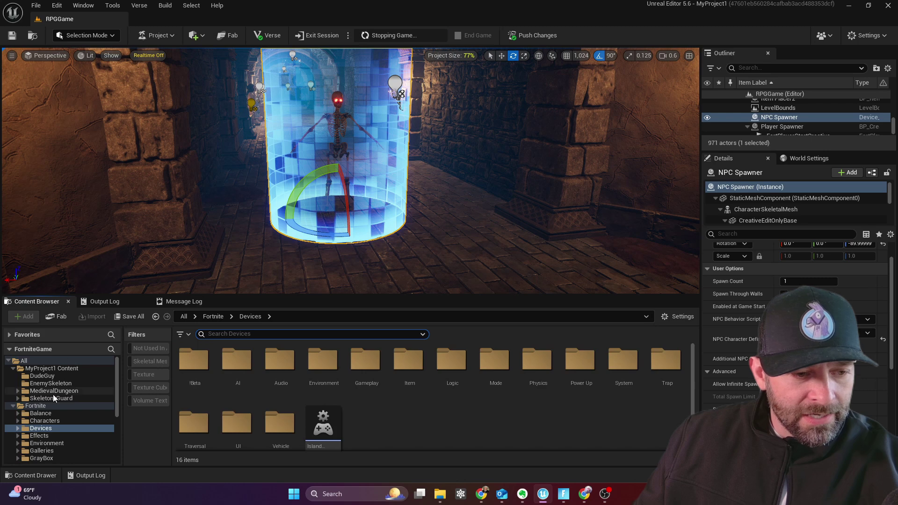
{"action": "left_click", "coordinate": [57, 377]}
- Set NPCSkelly's Index [1] Team Modifier to Wildlife and Creatures, then close its editor
{"action": "left_click", "coordinate": [53, 383]}
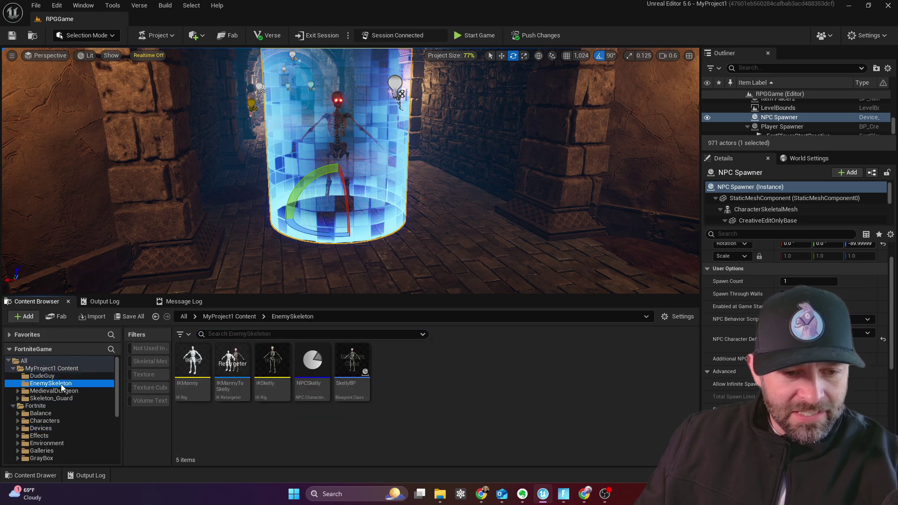
{"action": "left_click", "coordinate": [317, 388]}
{"action": "double_click", "coordinate": [317, 387]}
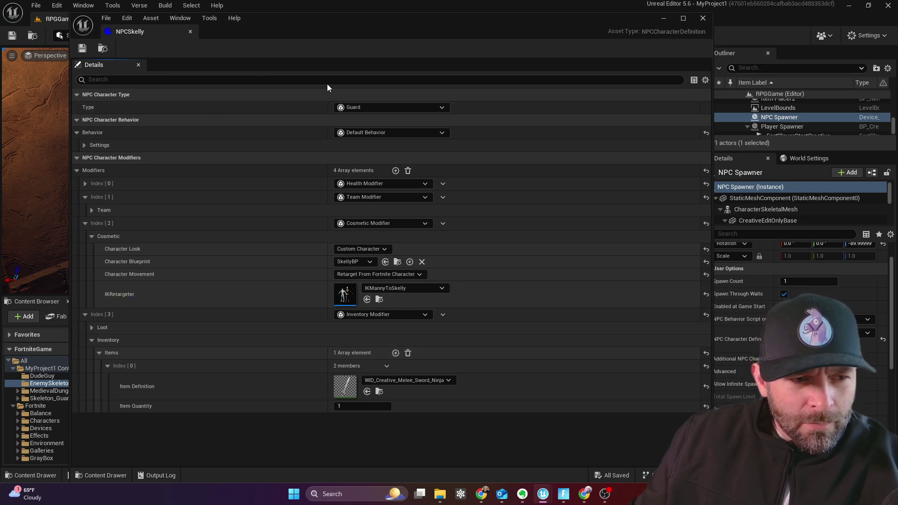
{"action": "left_click", "coordinate": [91, 210]}
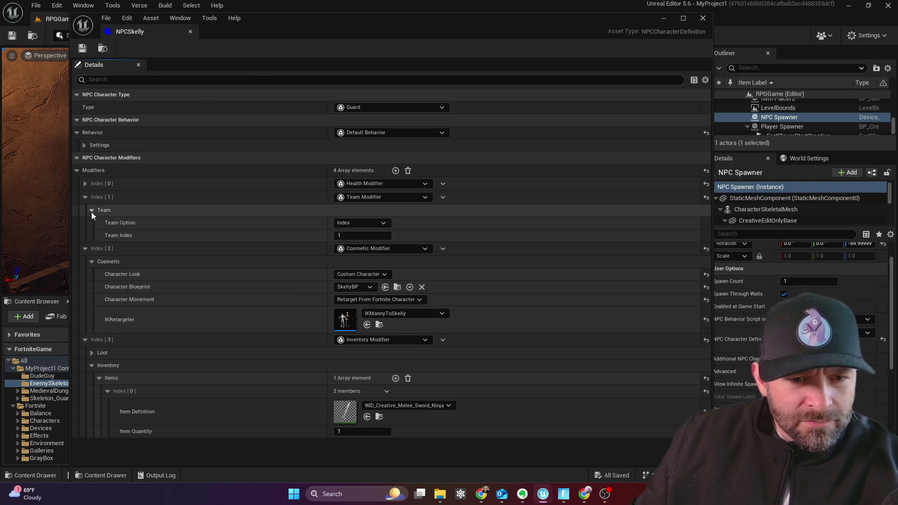
{"action": "left_click", "coordinate": [370, 221]}
{"action": "left_click", "coordinate": [359, 241]}
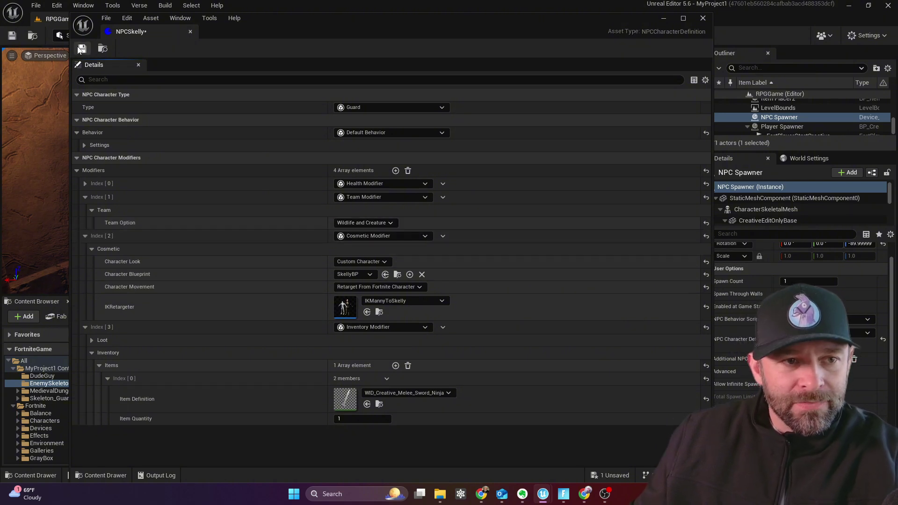
{"action": "left_click", "coordinate": [191, 32]}
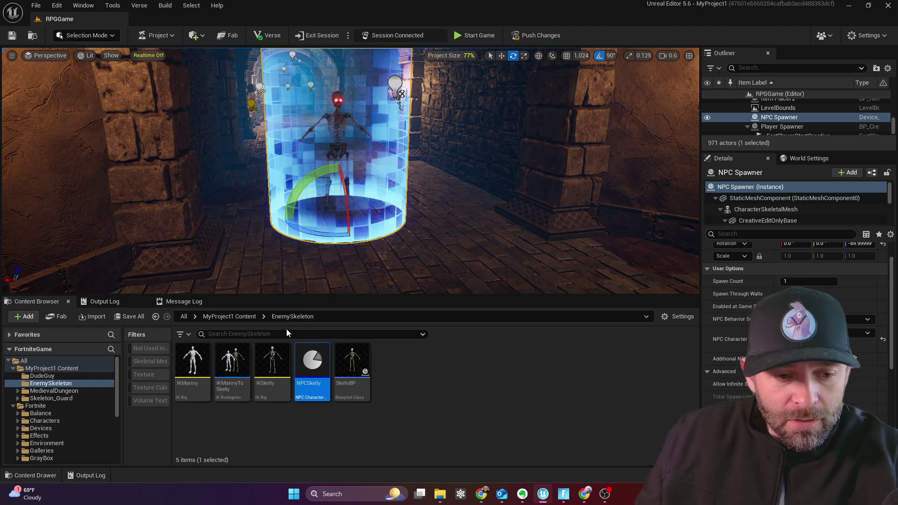
- Open the IKSkelly IK rig to inspect its retarget chains, then close it
{"action": "left_click", "coordinate": [272, 388]}
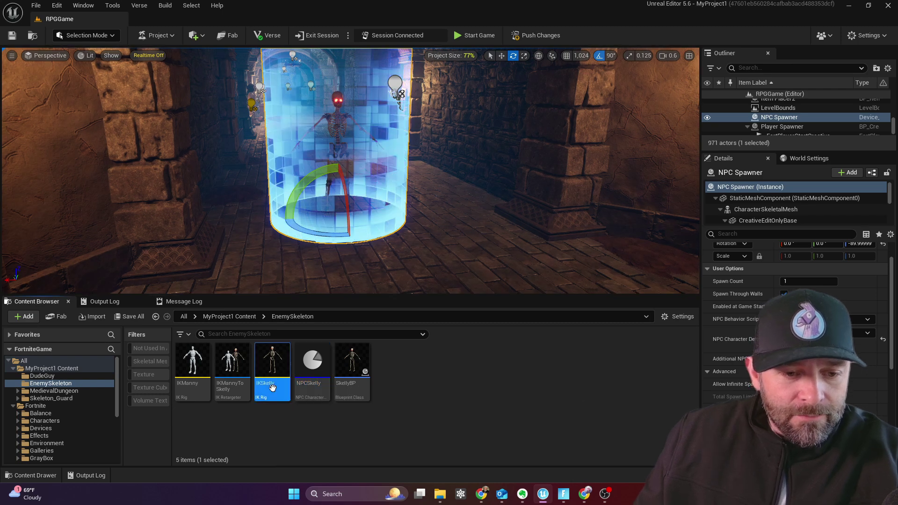
{"action": "mouse_move", "coordinate": [272, 390]}
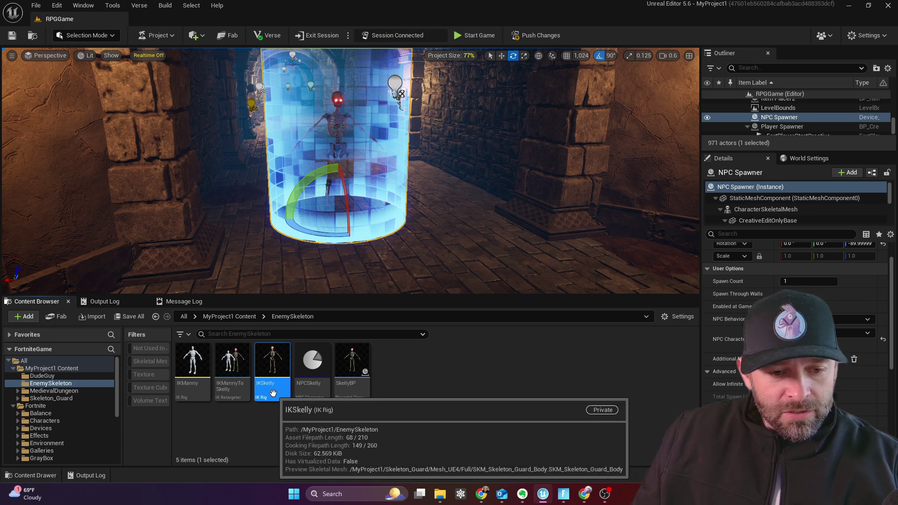
{"action": "double_click", "coordinate": [273, 393]}
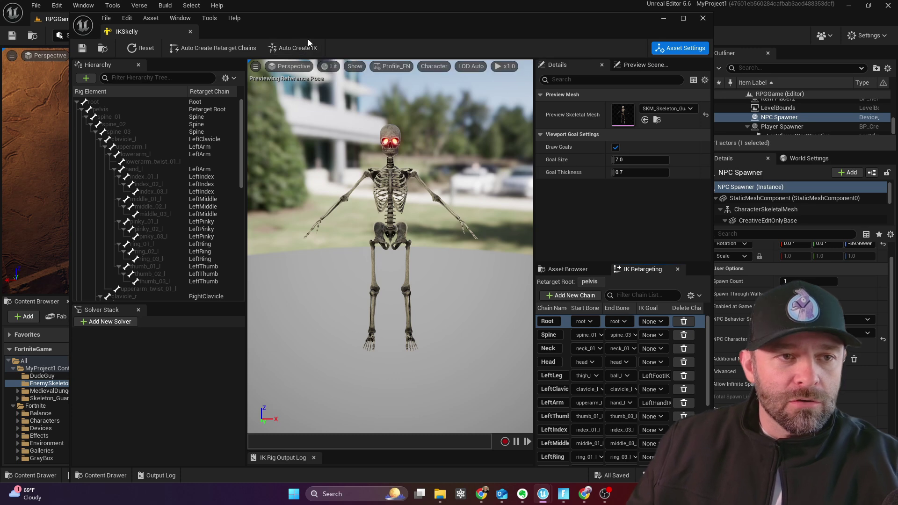
{"action": "left_click", "coordinate": [191, 32]}
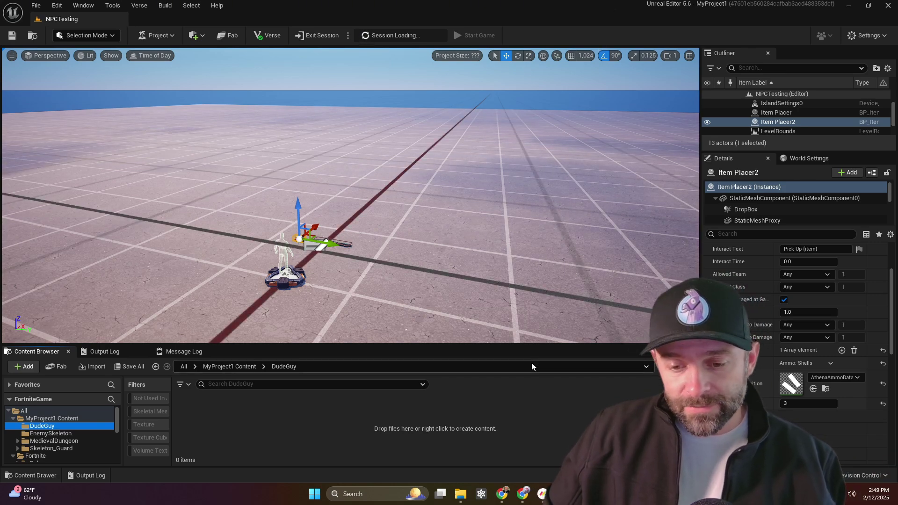
- Switch the Mixamo character to Ty, found on page 2 of Characters
{"action": "left_click", "coordinate": [501, 494]}
{"action": "scroll", "coordinate": [239, 239], "scroll_direction": "down", "scroll_amount": 15}
{"action": "scroll", "coordinate": [239, 239], "scroll_direction": "down", "scroll_amount": 10}
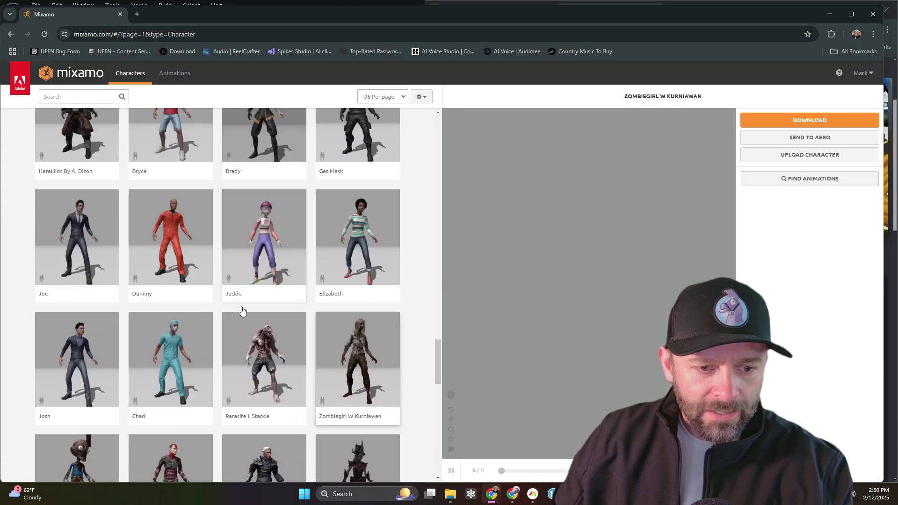
{"action": "left_click", "coordinate": [217, 420]}
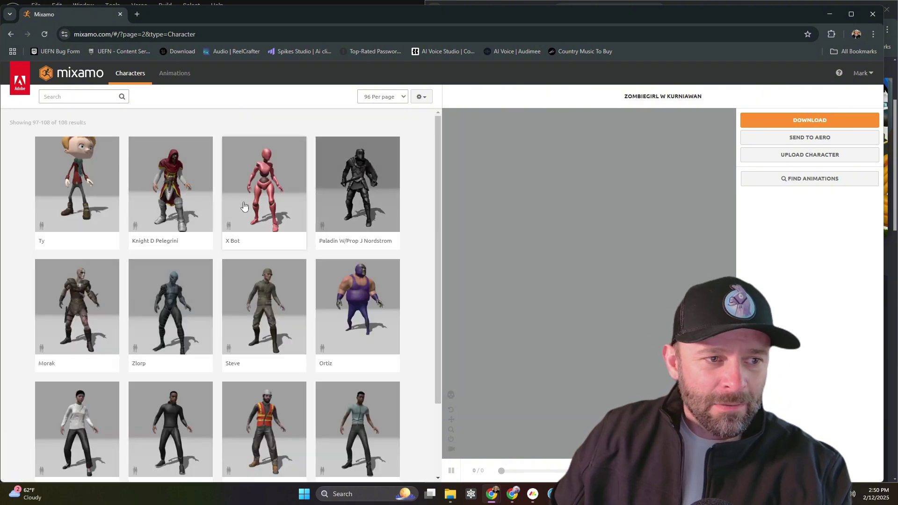
{"action": "left_click", "coordinate": [81, 170]}
{"action": "left_click", "coordinate": [622, 203]}
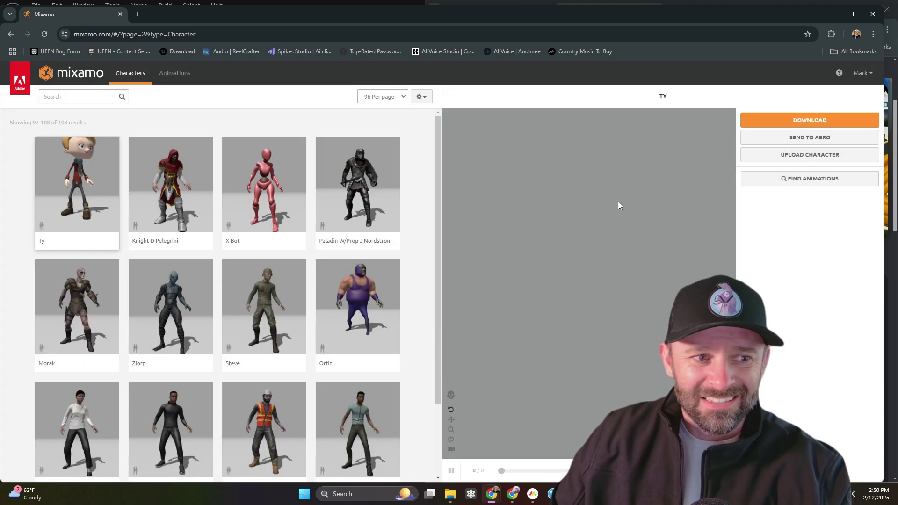
- Download Ty as an FBX Binary file in T-pose
{"action": "key", "text": "super+Up"}
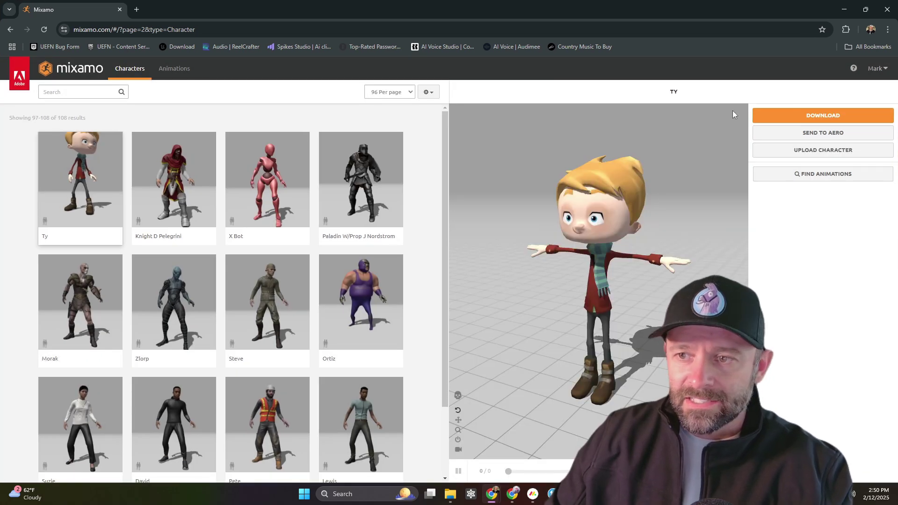
{"action": "left_click", "coordinate": [802, 116]}
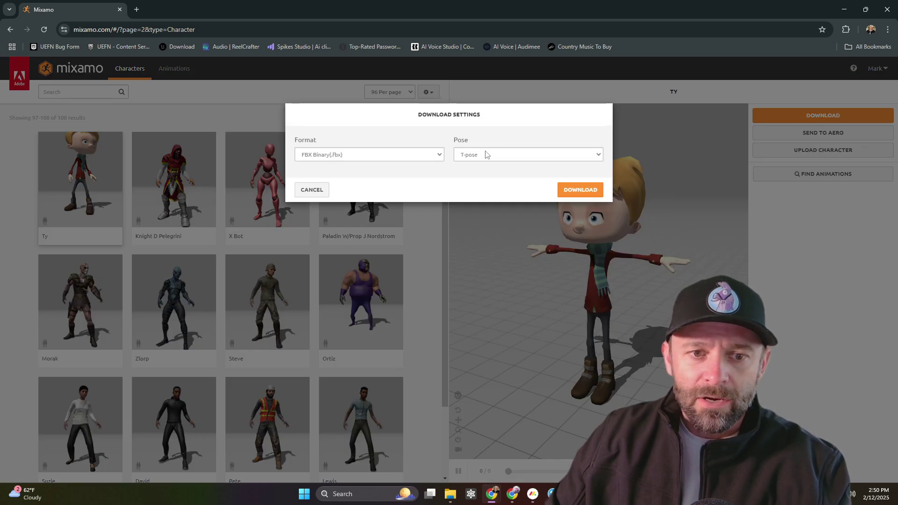
{"action": "left_click", "coordinate": [580, 190]}
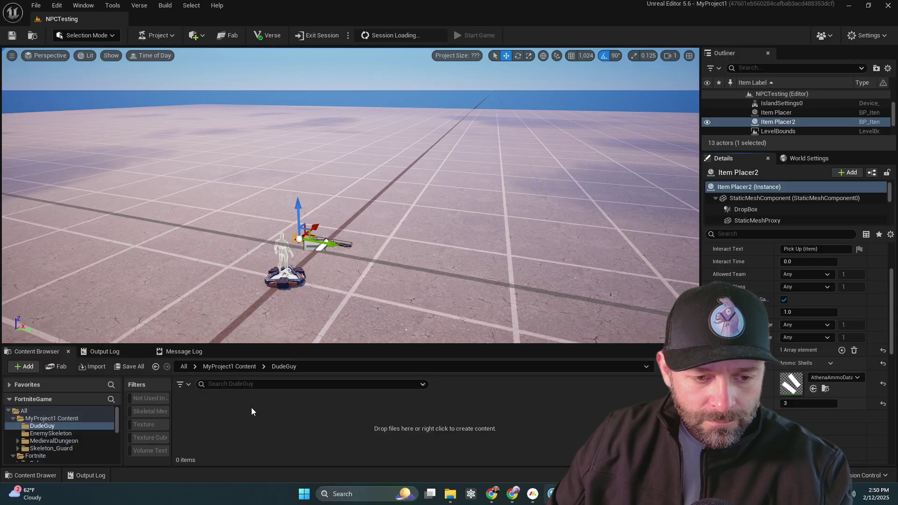
- Import Ty's mesh, materials and textures, place the Ty mesh in NPCTesting, and frame it
{"action": "left_click", "coordinate": [415, 422]}
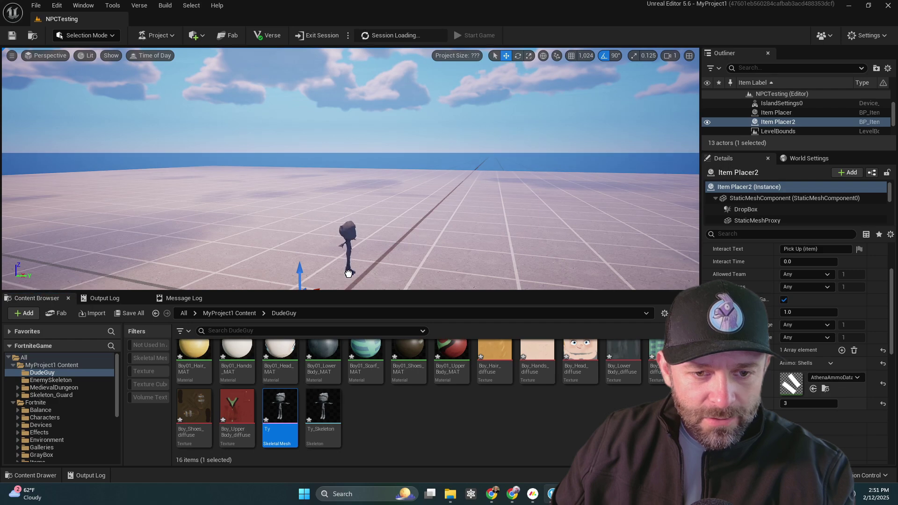
{"action": "left_click_drag", "start_coordinate": [349, 273], "coordinate": [349, 273]}
{"action": "right_click_drag", "start_coordinate": [348, 274], "coordinate": [432, 137]}
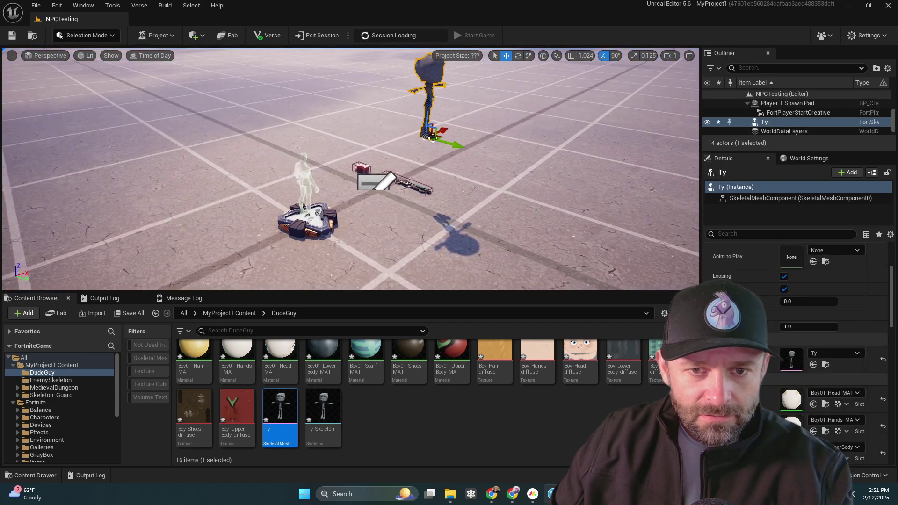
{"action": "key", "text": "f"}
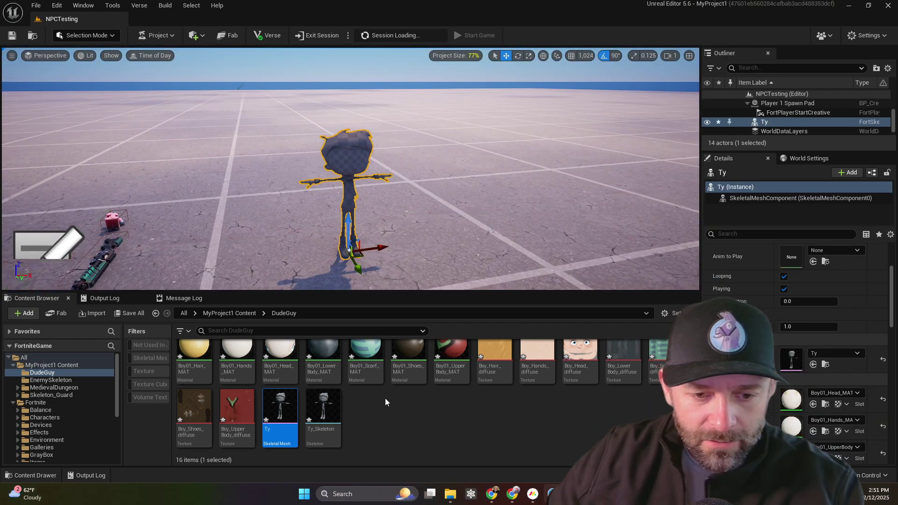
- Enable Used with Skeletal Mesh on Boy01_Head_MAT and apply the change
{"action": "scroll", "coordinate": [359, 411], "scroll_direction": "up", "scroll_amount": 1}
{"action": "left_click", "coordinate": [279, 385]}
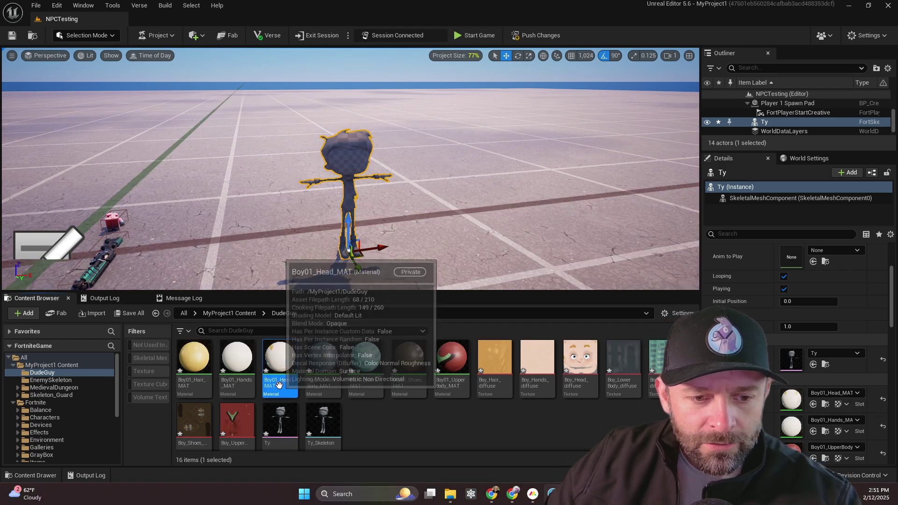
{"action": "double_click", "coordinate": [279, 384]}
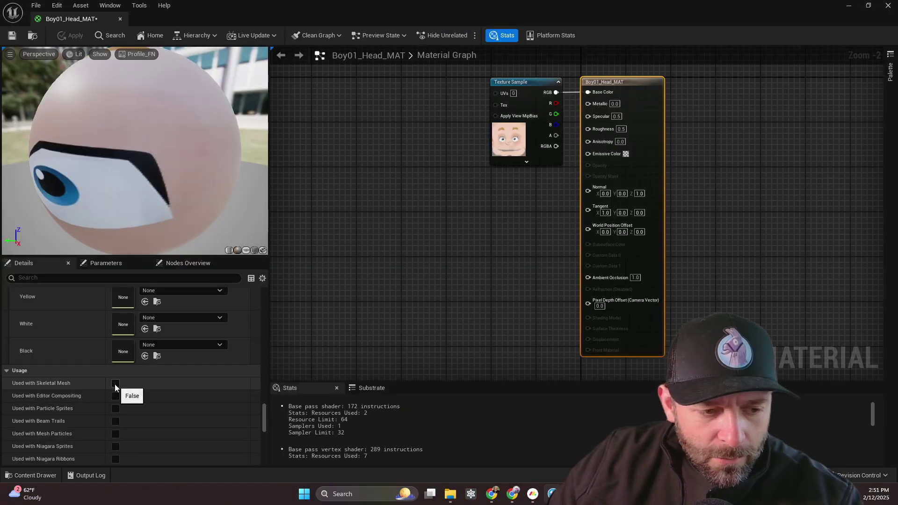
{"action": "left_click", "coordinate": [115, 384]}
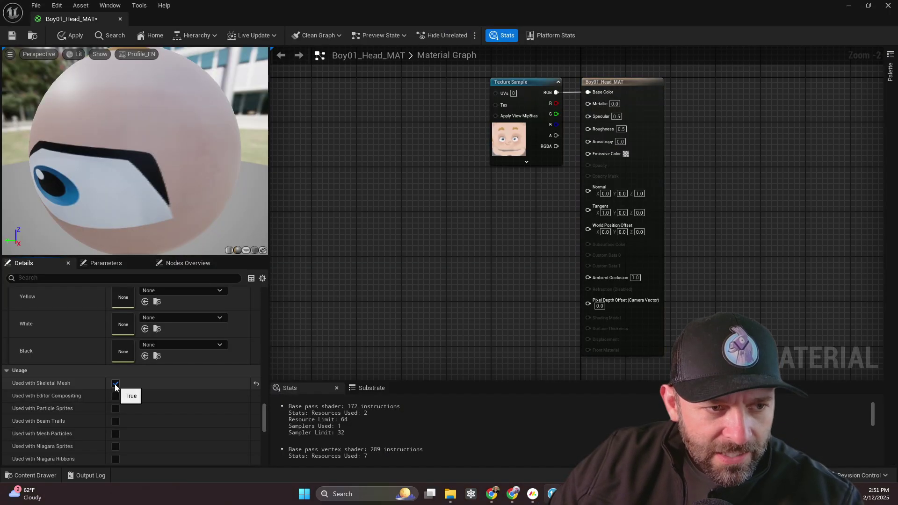
{"action": "left_click", "coordinate": [72, 38]}
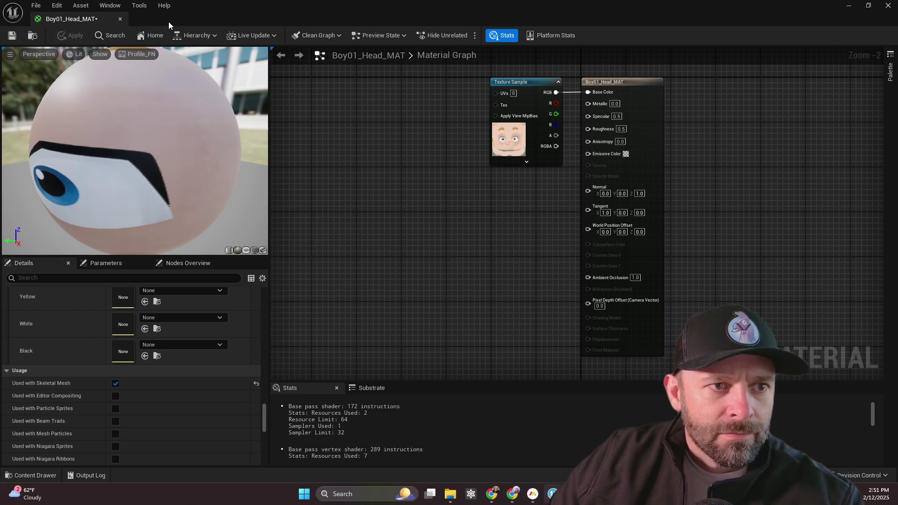
{"action": "left_click_drag", "start_coordinate": [169, 22], "coordinate": [673, 242]}
{"action": "left_click", "coordinate": [698, 239]}
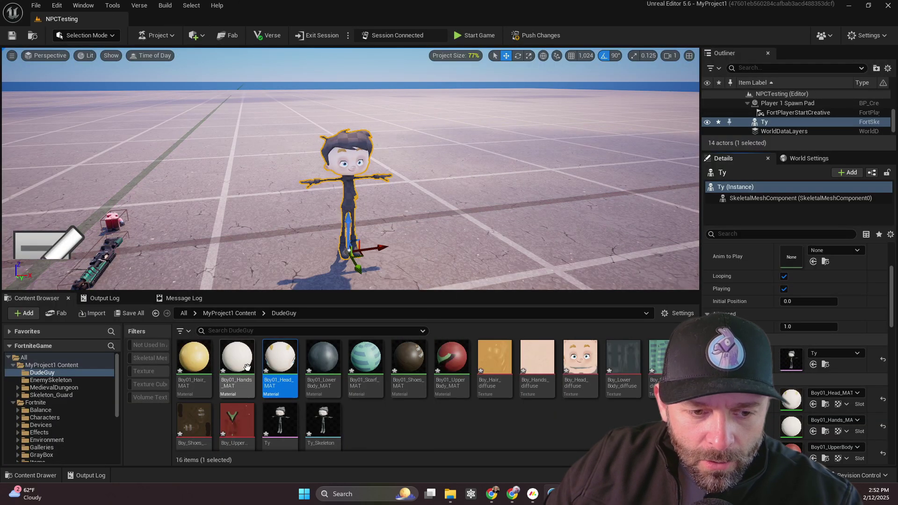
- Search 'skel' in Boy01_Hair_MAT and enable Used with Skeletal Mesh
{"action": "double_click", "coordinate": [197, 359]}
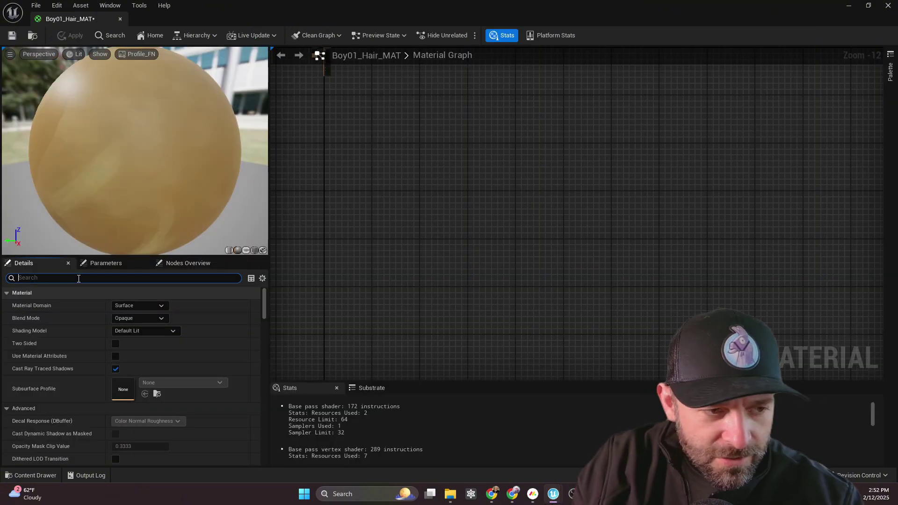
{"action": "left_click", "coordinate": [78, 278]}
{"action": "type", "text": "skel"}
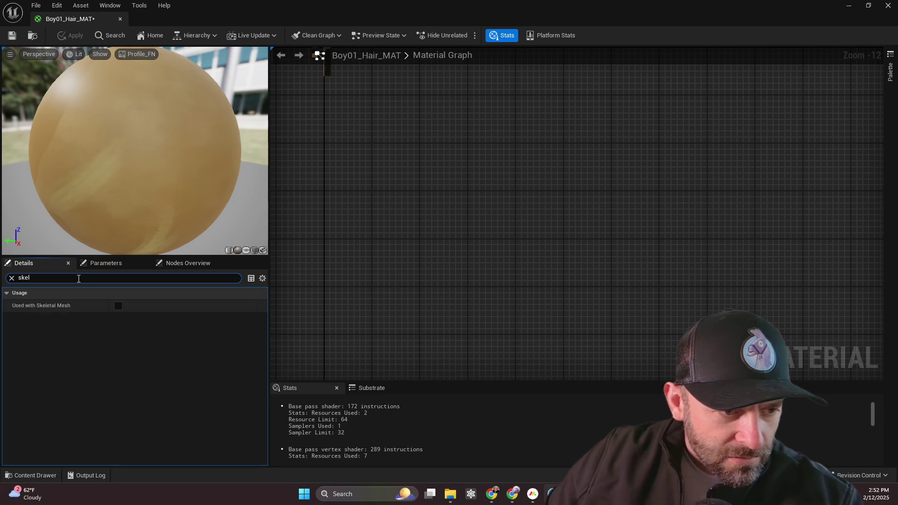
{"action": "left_click", "coordinate": [119, 305]}
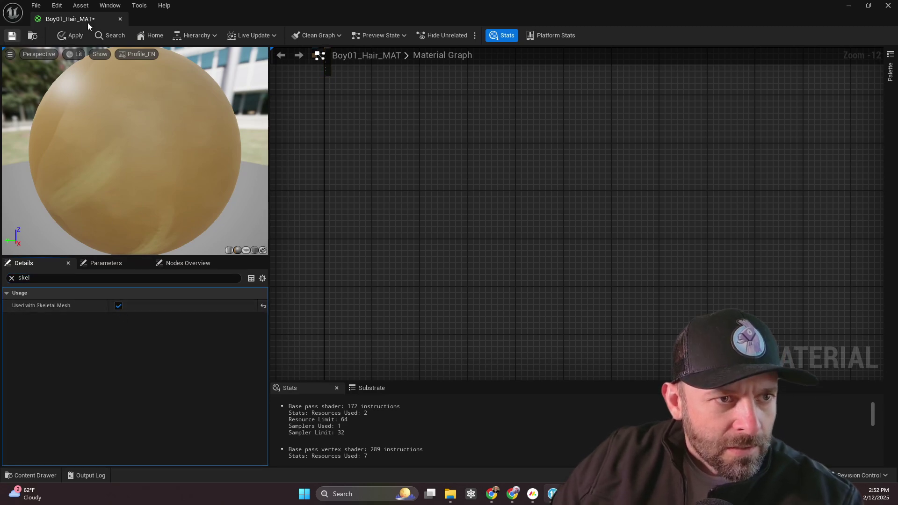
{"action": "left_click", "coordinate": [120, 19]}
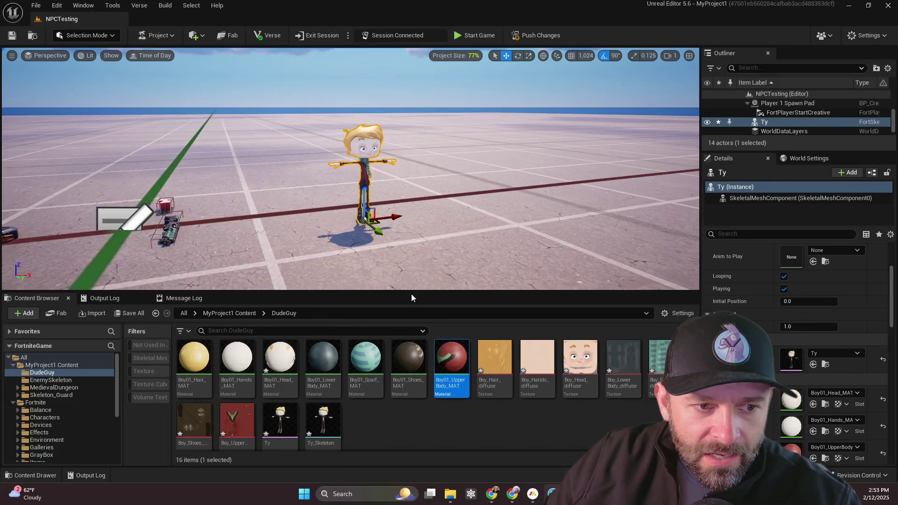
- Create a new IK Rig asset in the DudeGuy folder named IKBoy
{"action": "right_click_drag", "start_coordinate": [411, 288], "coordinate": [375, 293]}
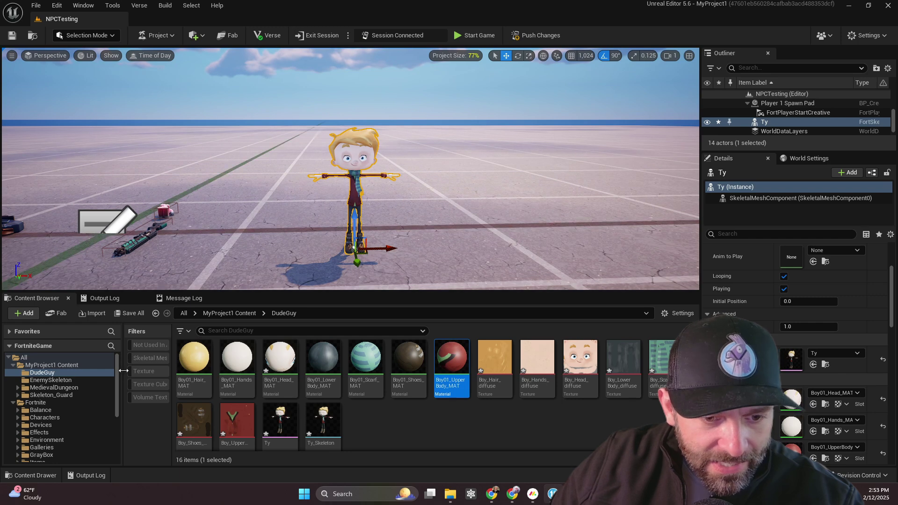
{"action": "left_click", "coordinate": [370, 431]}
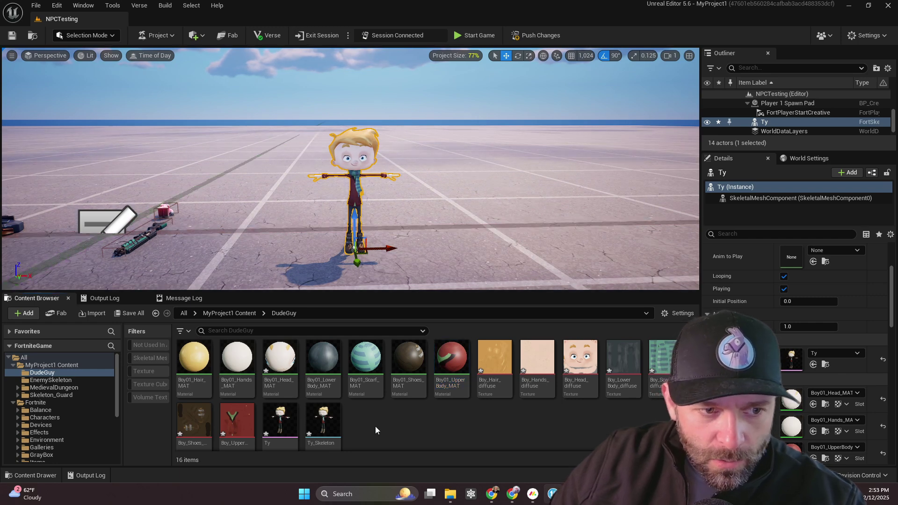
{"action": "right_click", "coordinate": [374, 425]}
{"action": "mouse_move", "coordinate": [418, 276]}
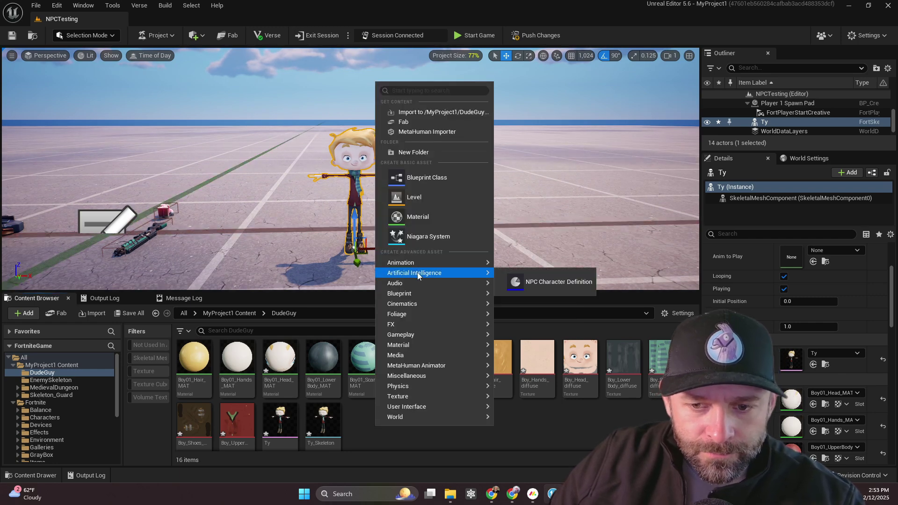
{"action": "mouse_move", "coordinate": [538, 268]}
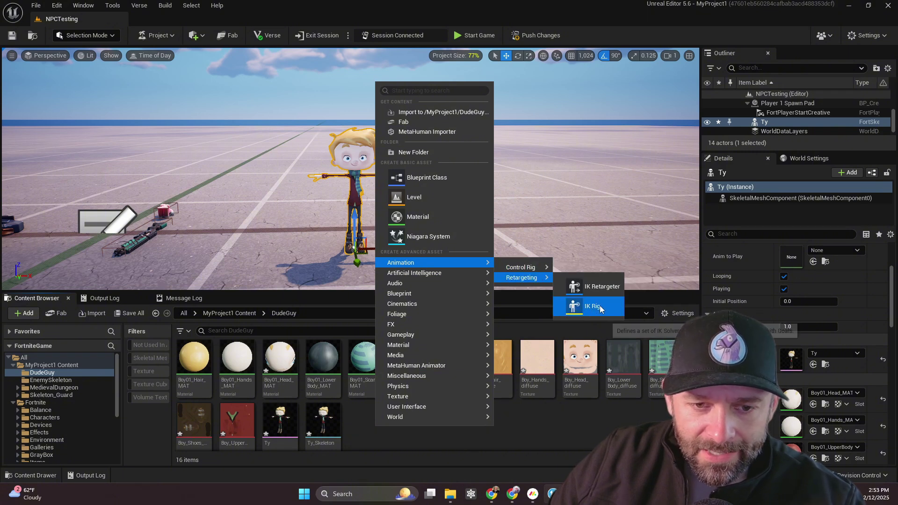
{"action": "left_click", "coordinate": [600, 305]}
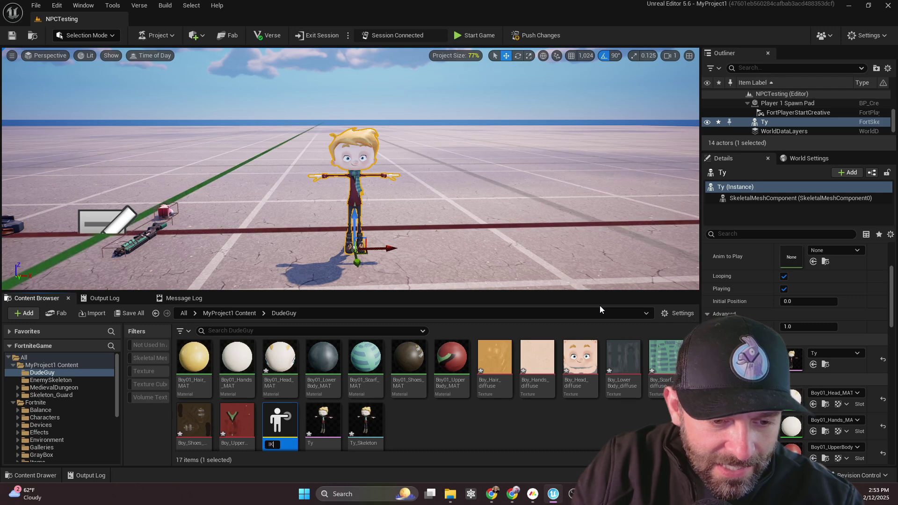
{"action": "type", "text": "IKBoy"}
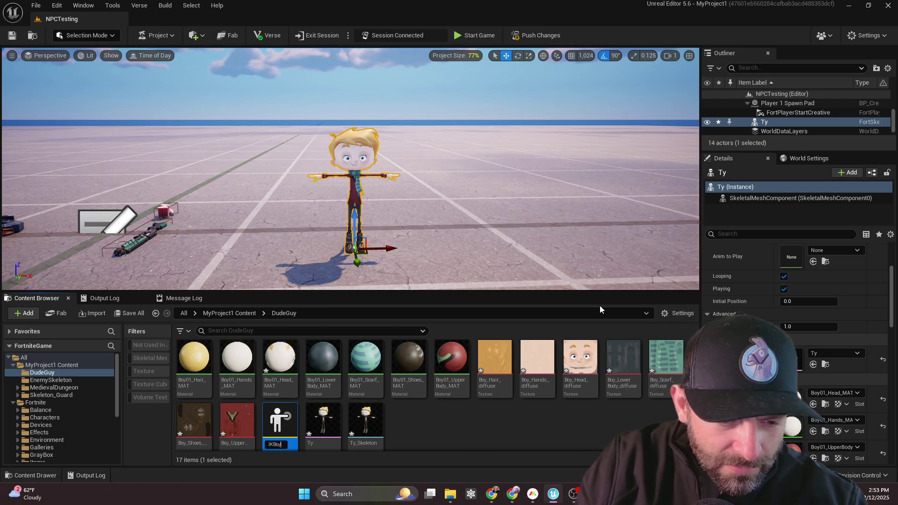
{"action": "key", "text": "Return"}
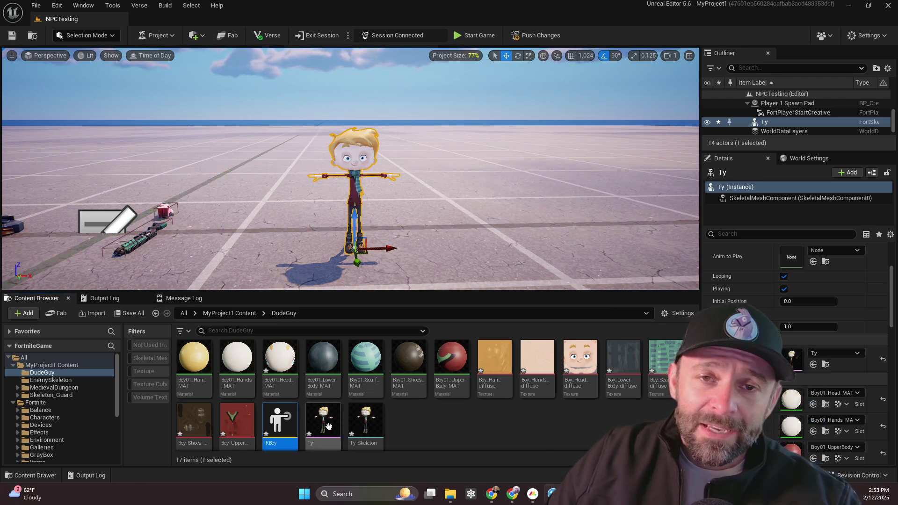
{"action": "mouse_move", "coordinate": [318, 432]}
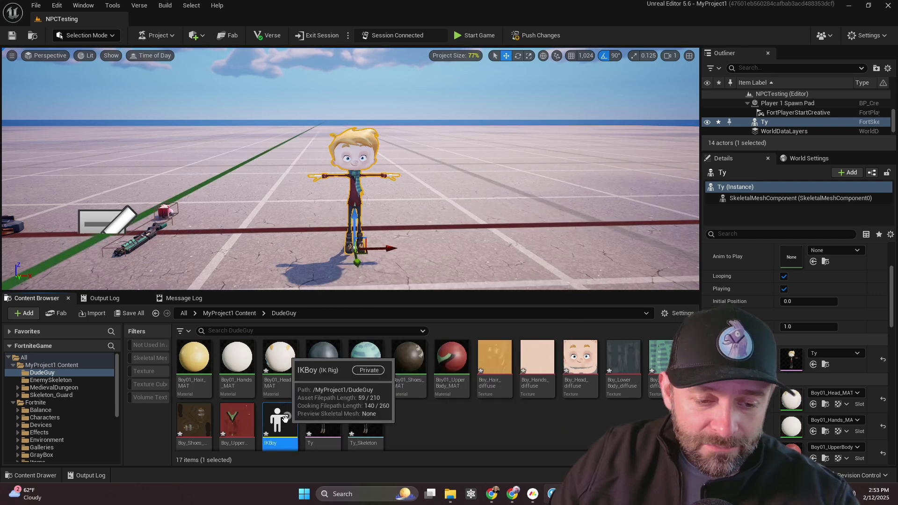
- Set IKBoy's Preview Skeletal Mesh to Ty and save the rig
{"action": "double_click", "coordinate": [280, 421]}
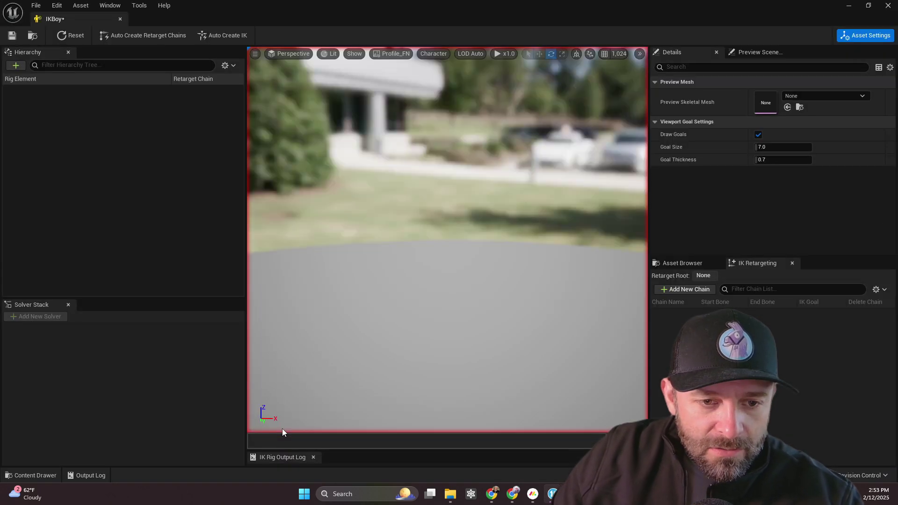
{"action": "left_click", "coordinate": [801, 96]}
{"action": "type", "text": "t"}
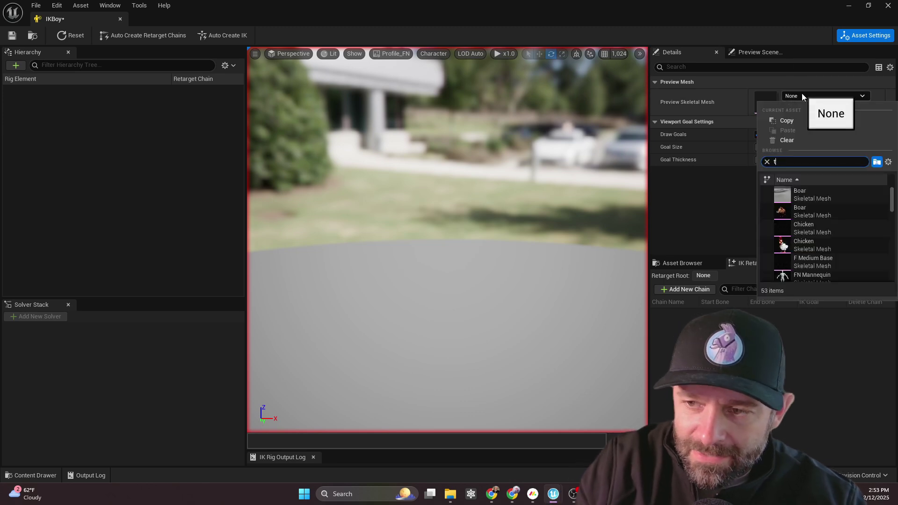
{"action": "type", "text": "y"}
{"action": "left_click", "coordinate": [803, 189]}
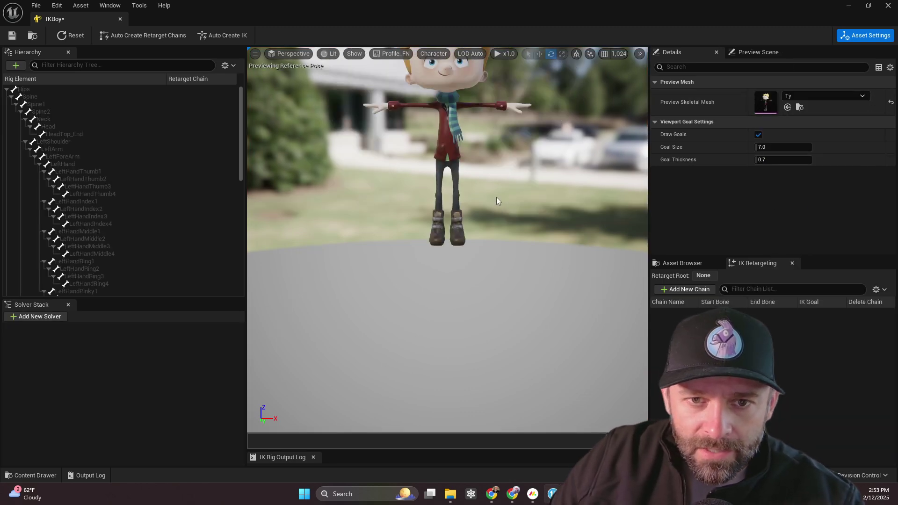
{"action": "left_click_drag", "start_coordinate": [496, 197], "coordinate": [496, 198]}
{"action": "left_click", "coordinate": [13, 35]}
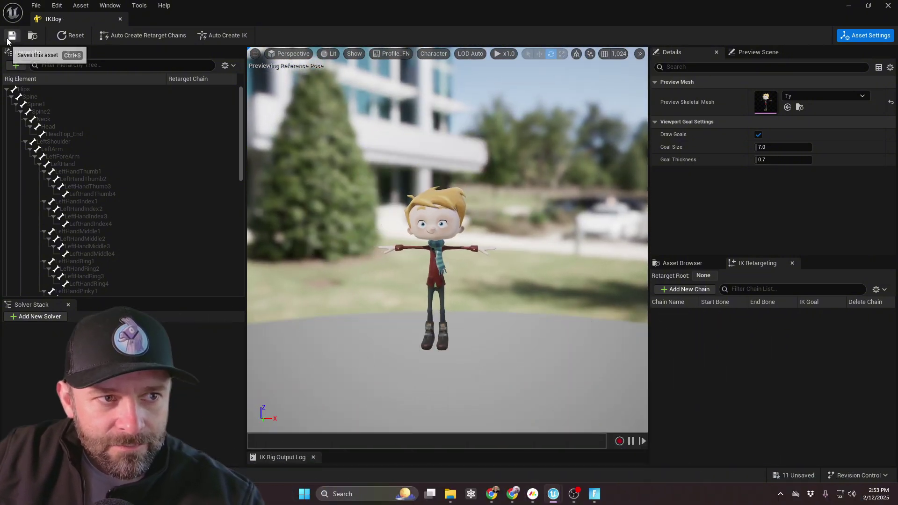
- Auto-create IKBoy's retarget chains, save, and return to the NPCTesting level
{"action": "left_click", "coordinate": [141, 36]}
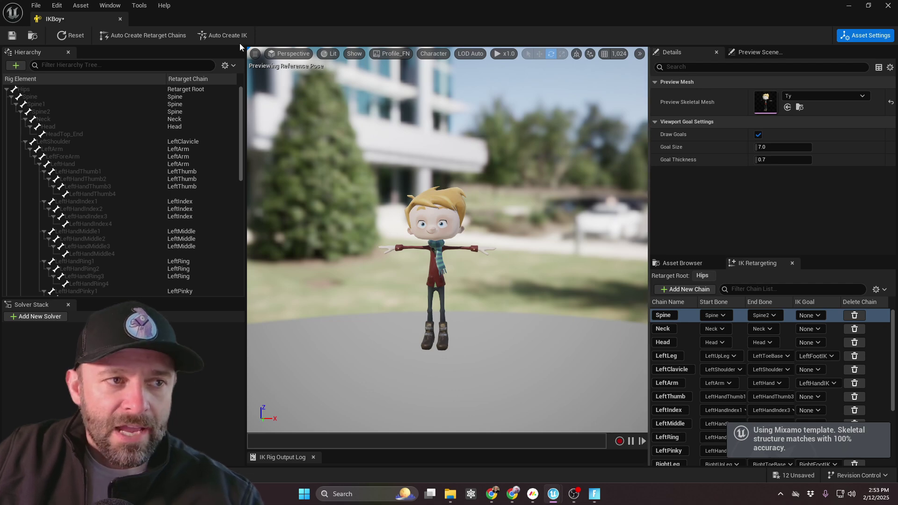
{"action": "left_click", "coordinate": [13, 40]}
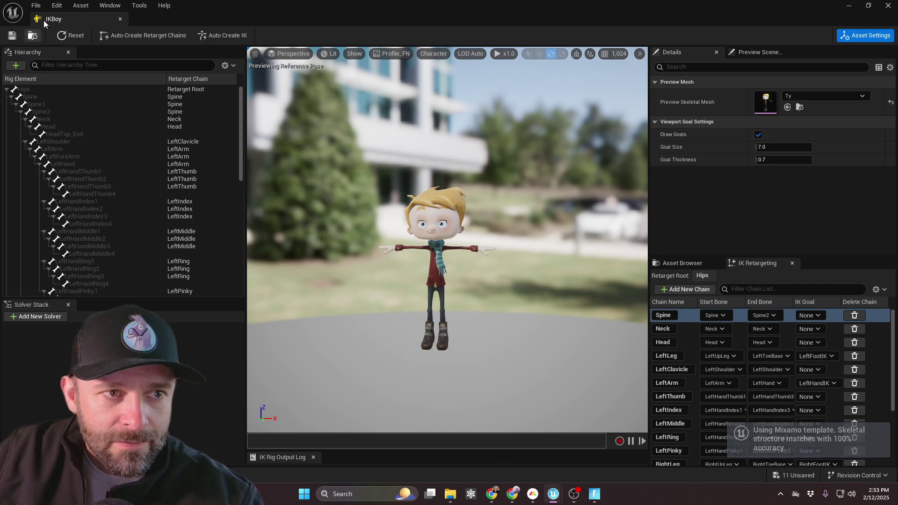
{"action": "left_click", "coordinate": [120, 19]}
{"action": "scroll", "coordinate": [375, 397], "scroll_direction": "down", "scroll_amount": 1}
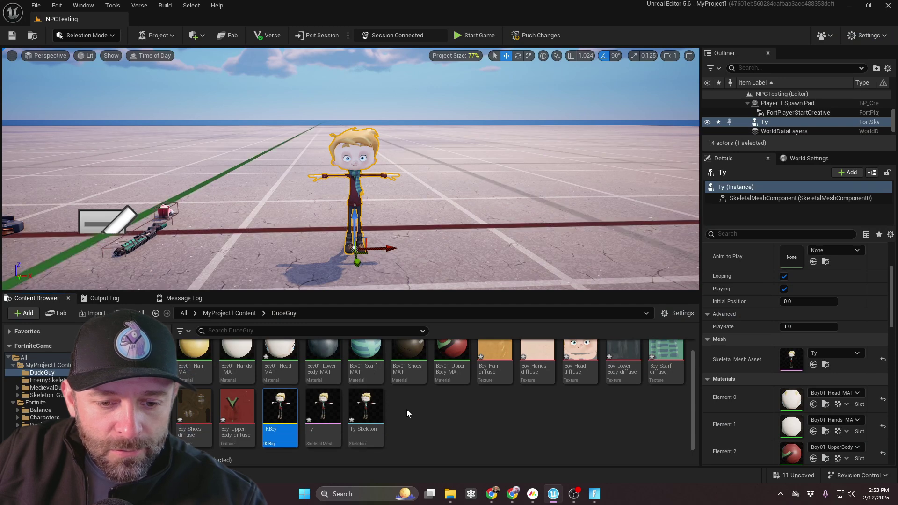
{"action": "right_click", "coordinate": [408, 425]}
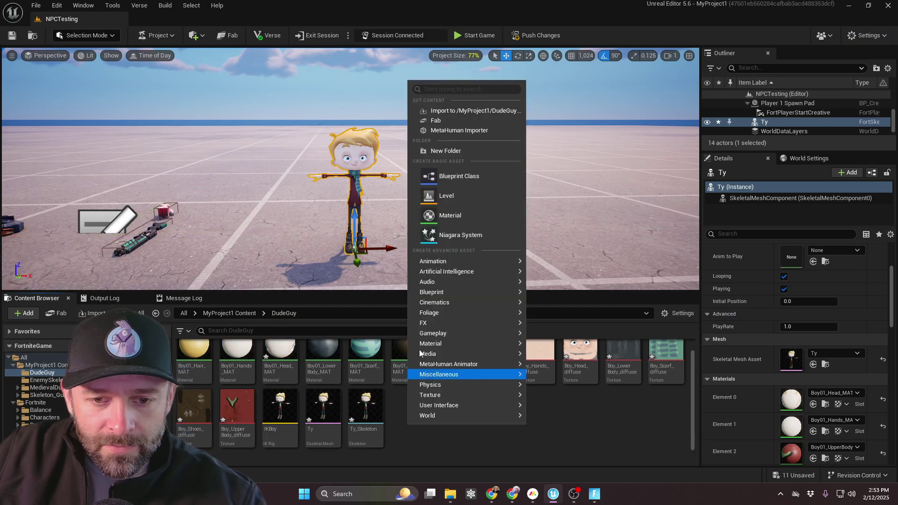
- Create an IK Retargeter named IKMannyToBoy in DudeGuy and open it
{"action": "mouse_move", "coordinate": [438, 263]}
{"action": "mouse_move", "coordinate": [550, 278]}
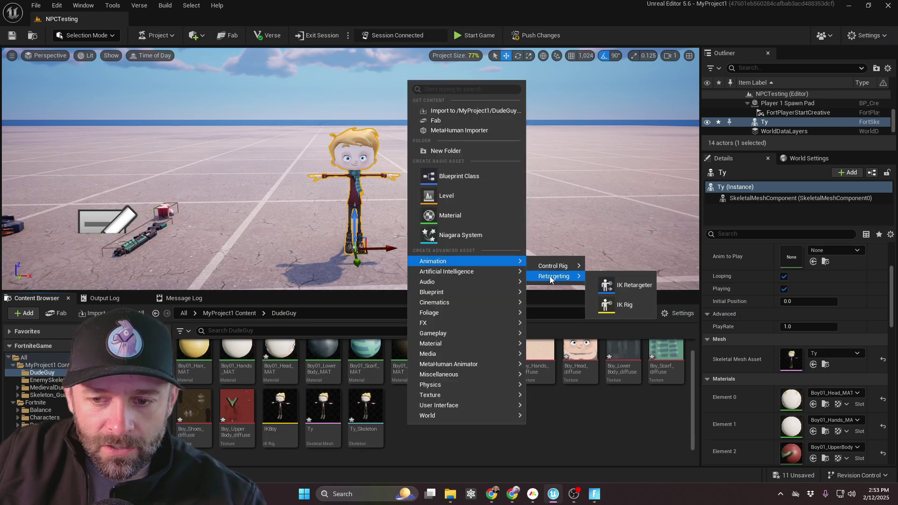
{"action": "left_click", "coordinate": [638, 284]}
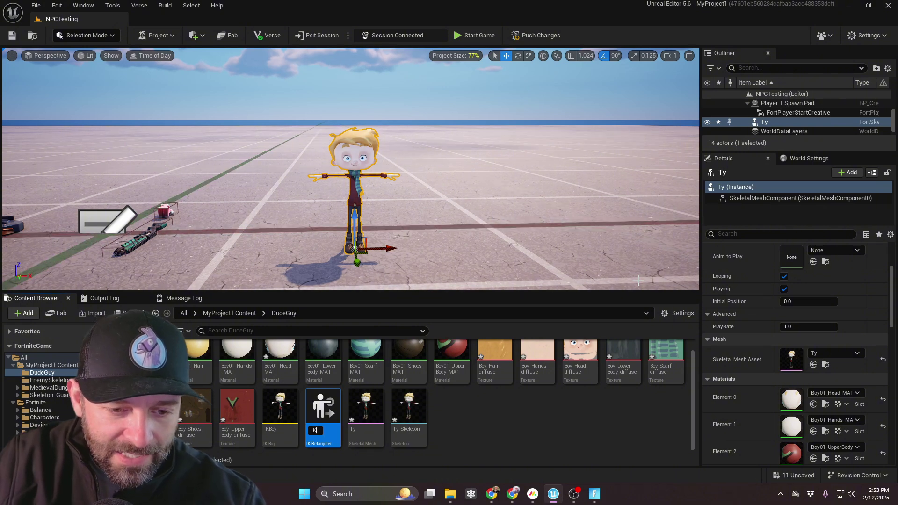
{"action": "type", "text": "IKMannyToBoy"}
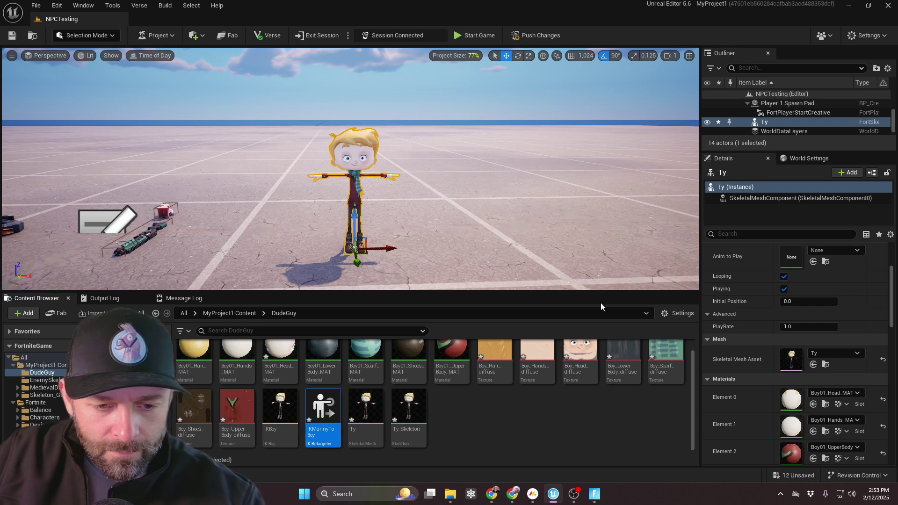
{"action": "double_click", "coordinate": [316, 401]}
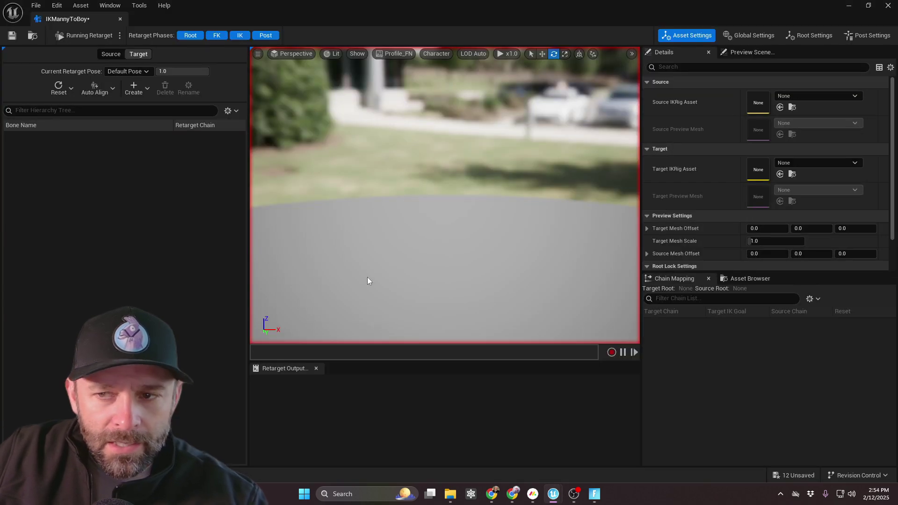
- Set IKMannyToBoy's source IK rig to IKManny and target IK rig to IKBoy
{"action": "left_click", "coordinate": [804, 96]}
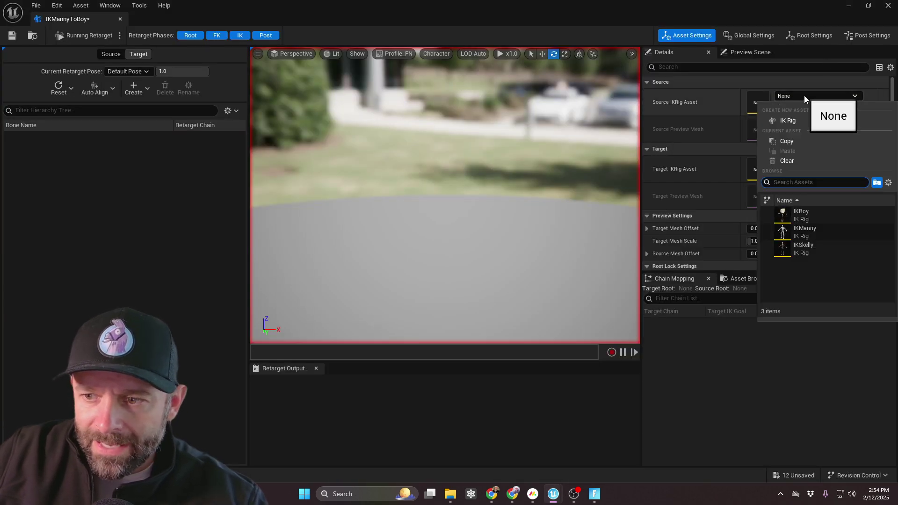
{"action": "left_click", "coordinate": [810, 232]}
{"action": "left_click", "coordinate": [798, 163]}
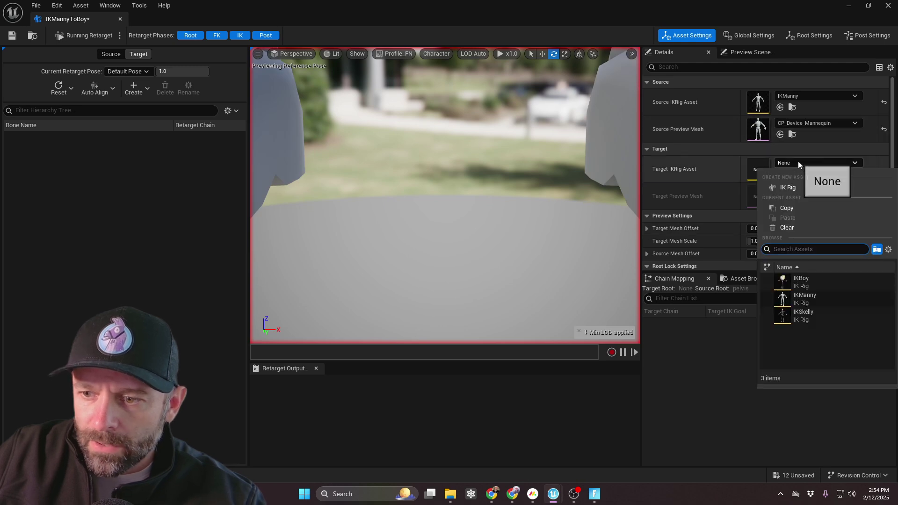
{"action": "left_click", "coordinate": [814, 280]}
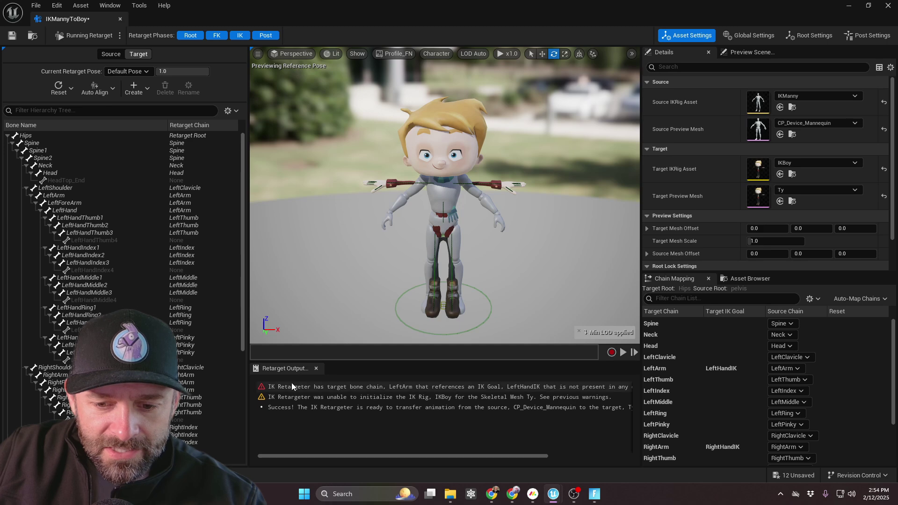
- Resize the retargeter window to show all panels, including the Retarget Output log
{"action": "double_click", "coordinate": [459, 4]}
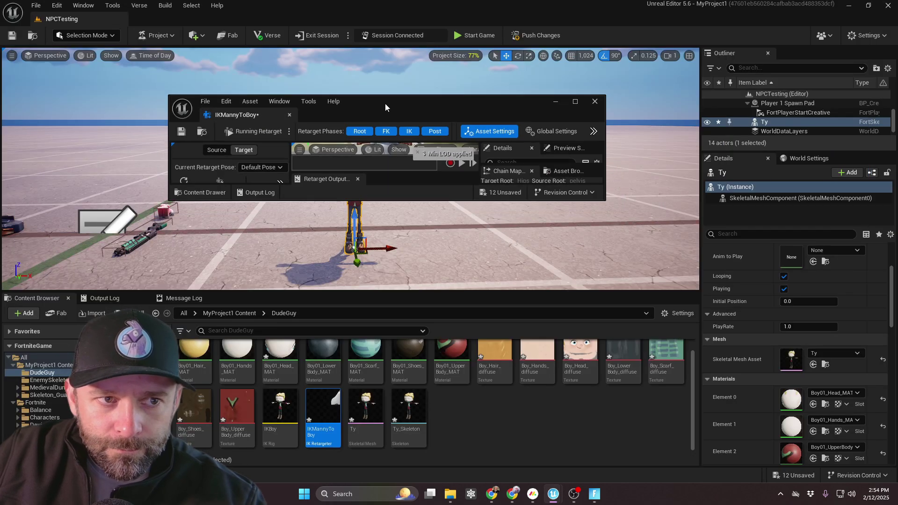
{"action": "left_click_drag", "start_coordinate": [386, 103], "coordinate": [231, 75]}
{"action": "left_click_drag", "start_coordinate": [473, 140], "coordinate": [780, 429]}
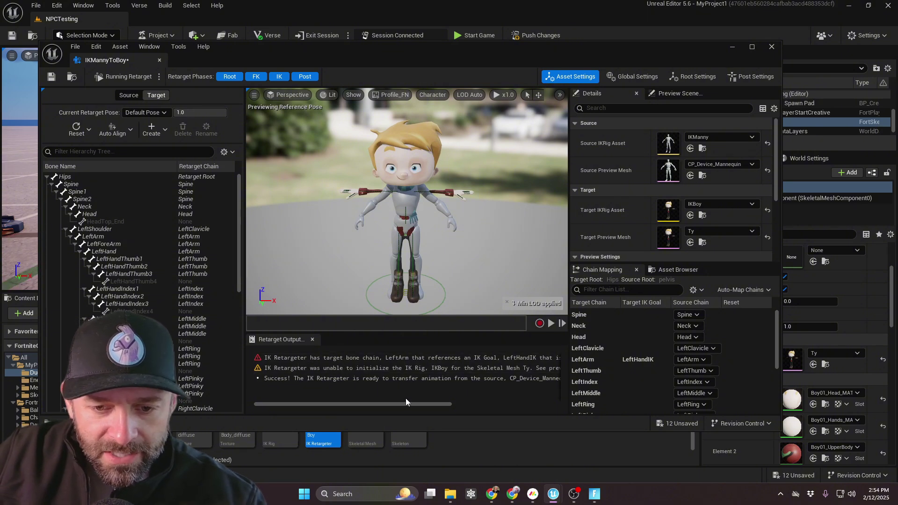
{"action": "left_click_drag", "start_coordinate": [406, 400], "coordinate": [440, 404]}
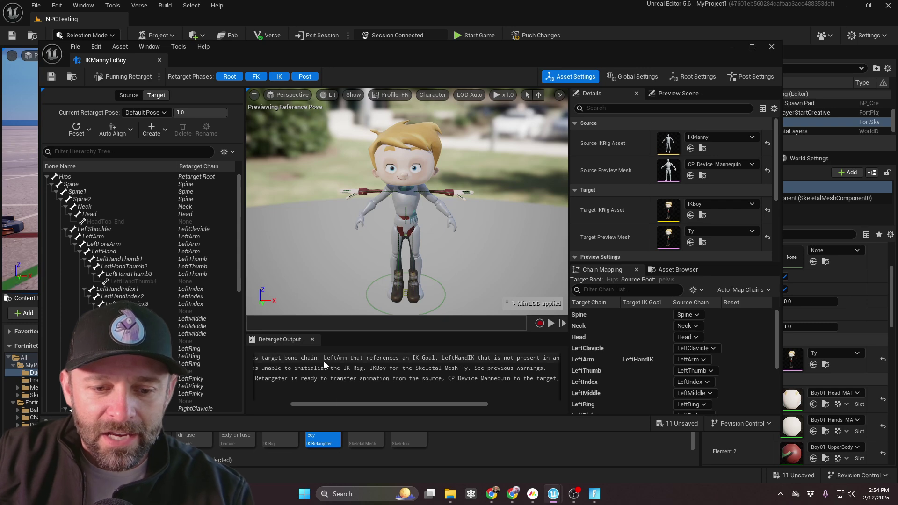
{"action": "left_click_drag", "start_coordinate": [336, 405], "coordinate": [300, 405]}
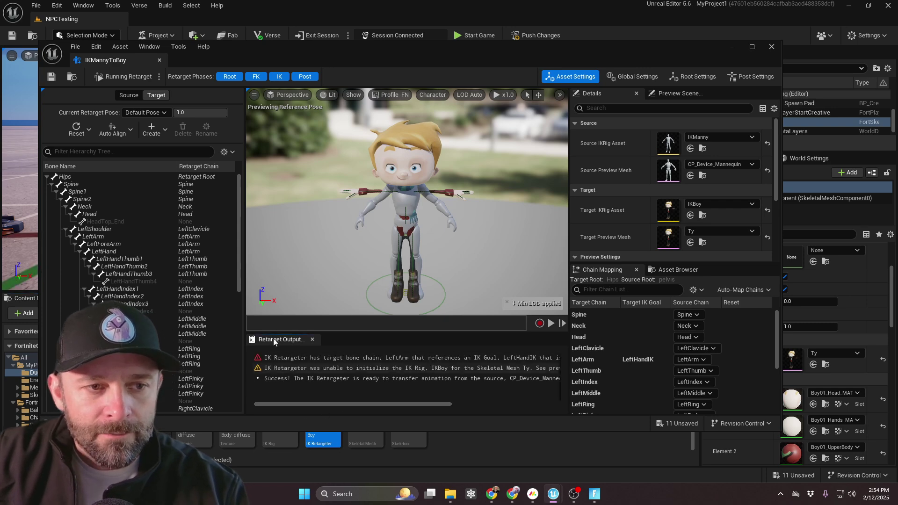
- Auto-create Full Body IK goals and solver on IKBoy, check the left hand goal, and save
{"action": "left_click", "coordinate": [769, 47]}
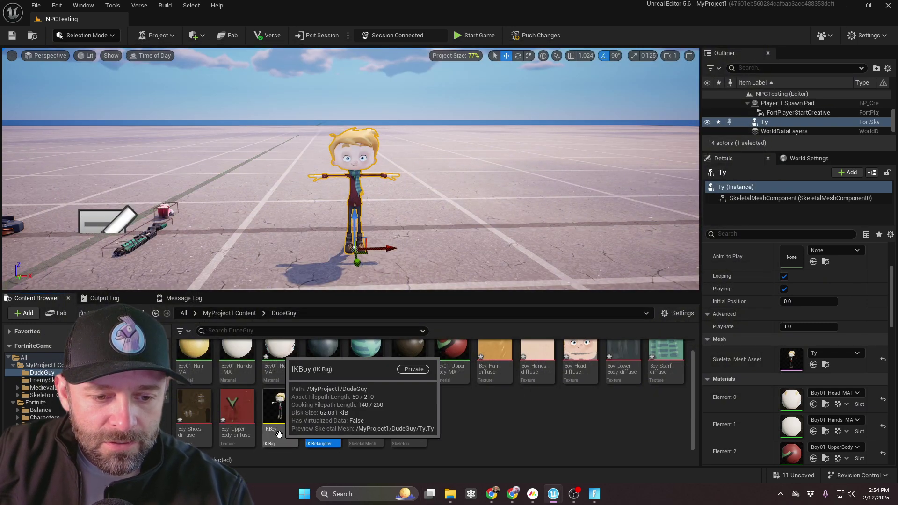
{"action": "double_click", "coordinate": [279, 434]}
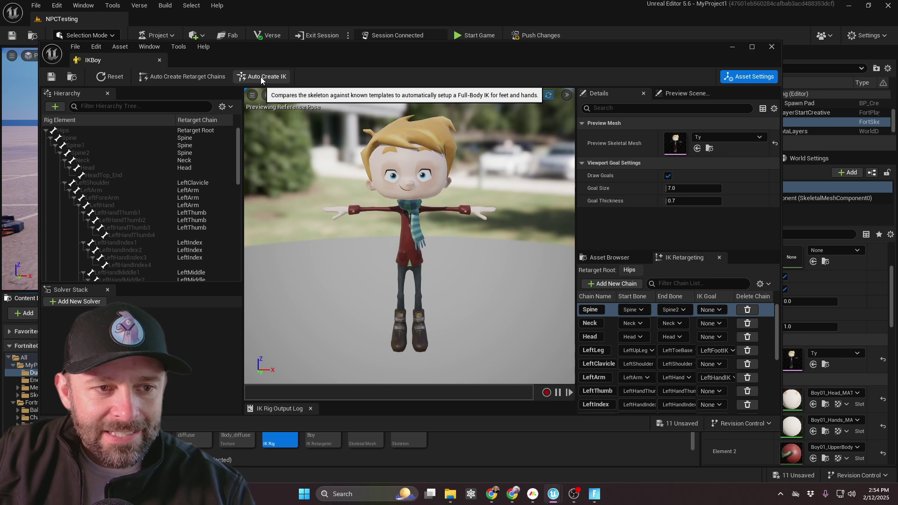
{"action": "left_click", "coordinate": [260, 77]}
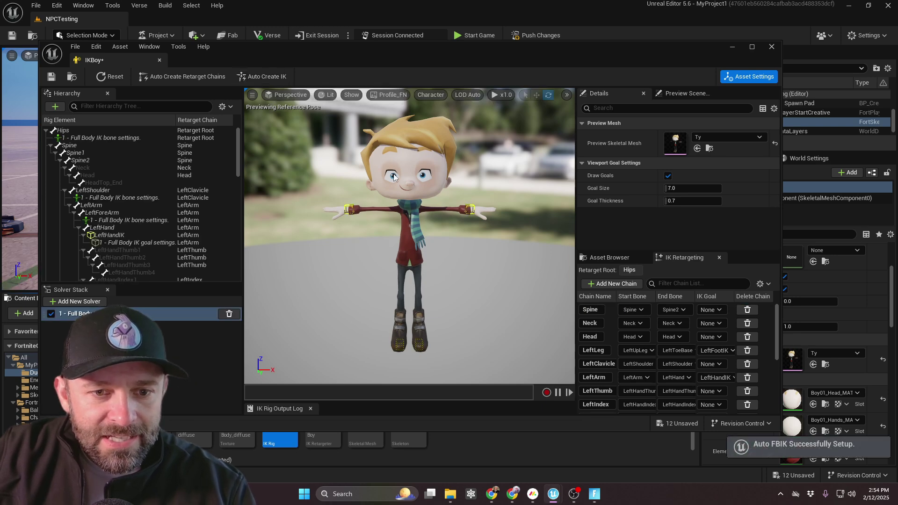
{"action": "scroll", "coordinate": [394, 176], "scroll_direction": "up", "scroll_amount": 5}
{"action": "left_click_drag", "start_coordinate": [393, 187], "coordinate": [408, 249], "text": "alt"}
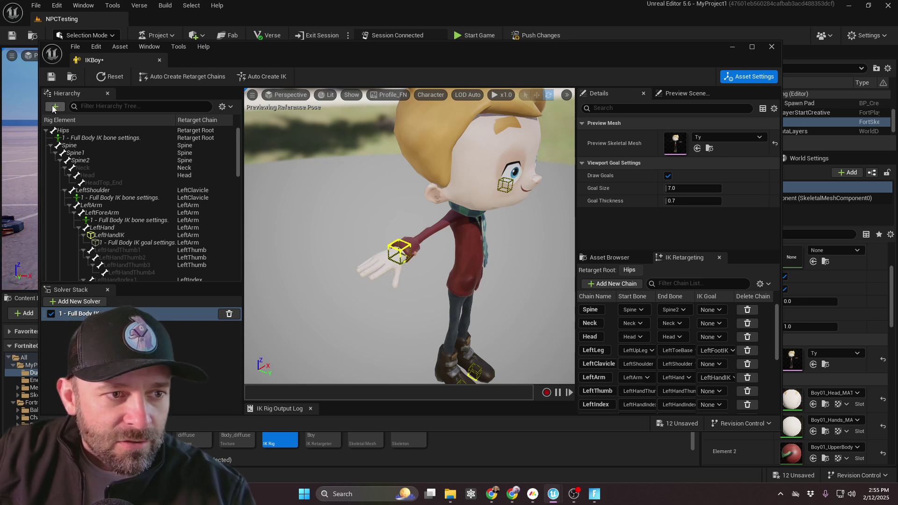
{"action": "scroll", "coordinate": [106, 187], "scroll_direction": "down", "scroll_amount": 2}
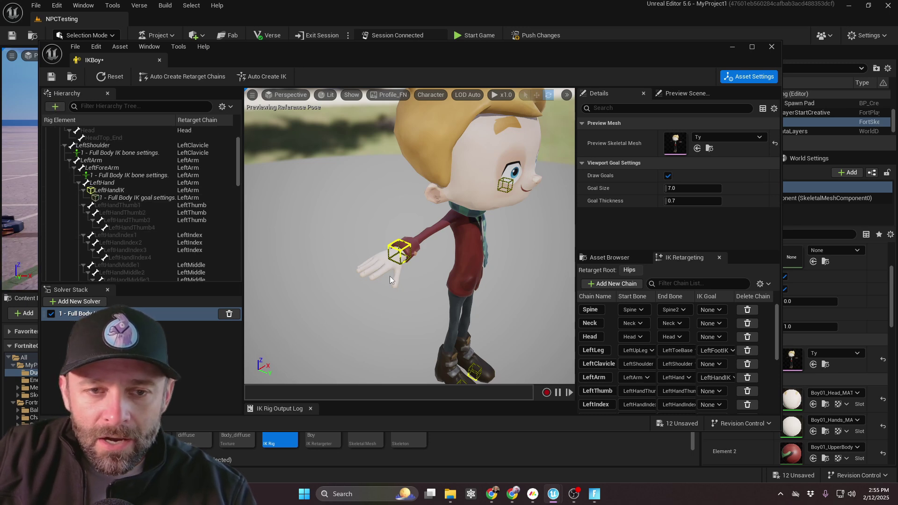
{"action": "left_click", "coordinate": [54, 80]}
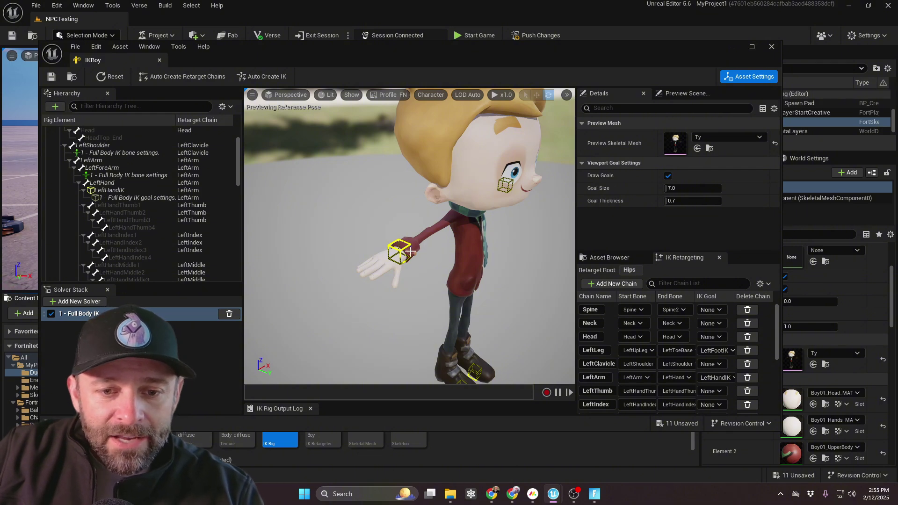
{"action": "left_click", "coordinate": [159, 60]}
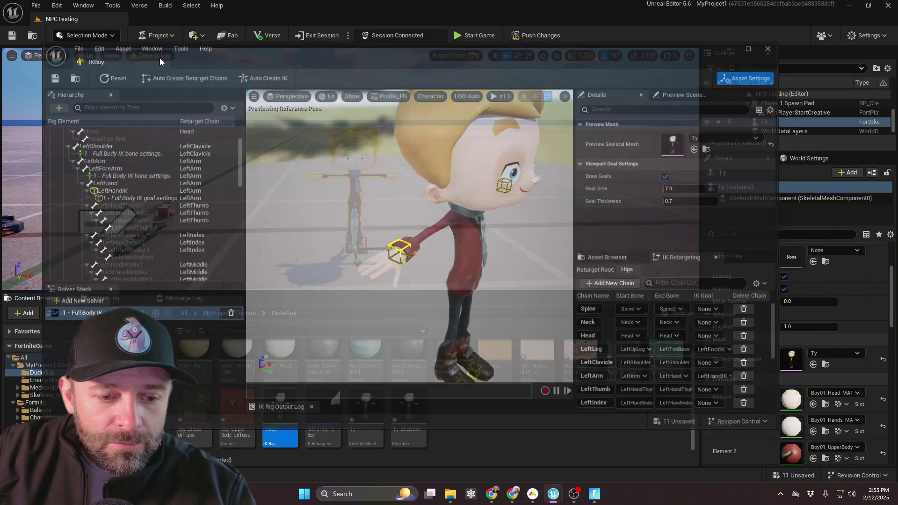
- Auto-create Full Body IK on IKManny in EnemySkeleton, save it, and return to DudeGuy
{"action": "left_click", "coordinate": [47, 379]}
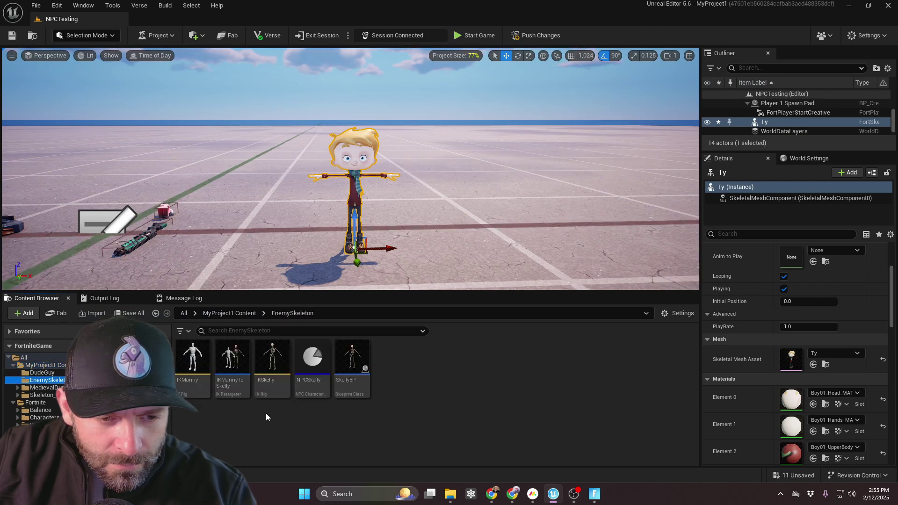
{"action": "double_click", "coordinate": [192, 365]}
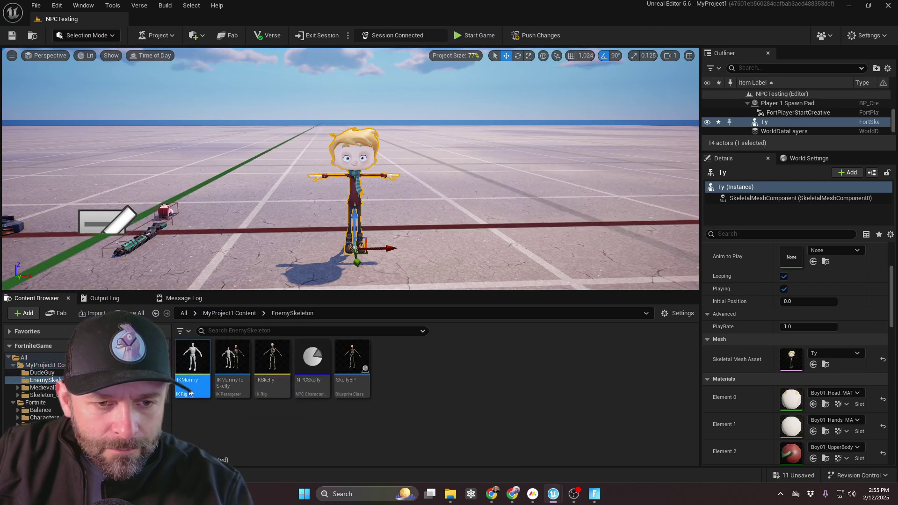
{"action": "left_click", "coordinate": [253, 77]}
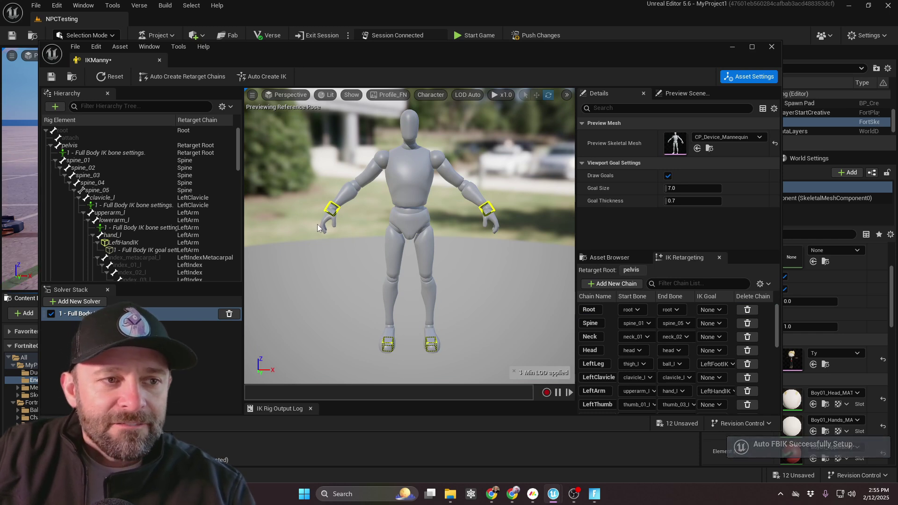
{"action": "key", "text": "ctrl+s"}
{"action": "left_click", "coordinate": [159, 62]}
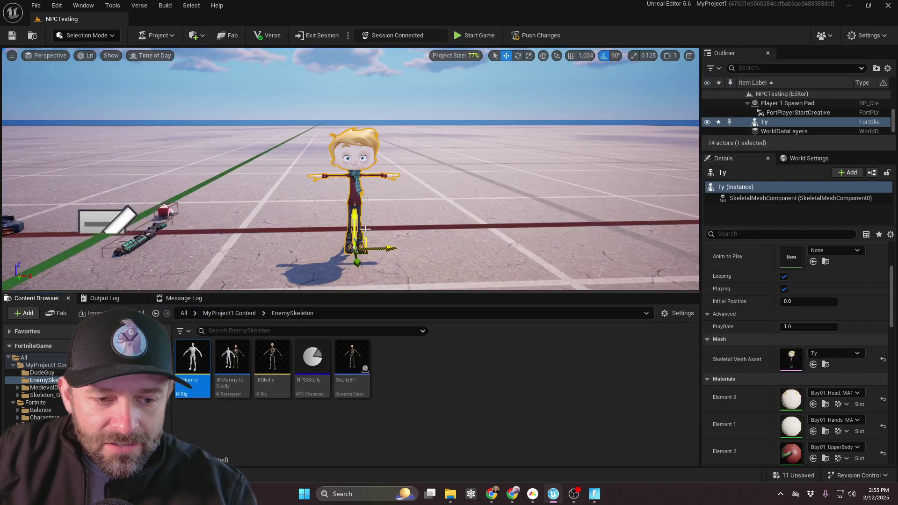
{"action": "left_click", "coordinate": [42, 372]}
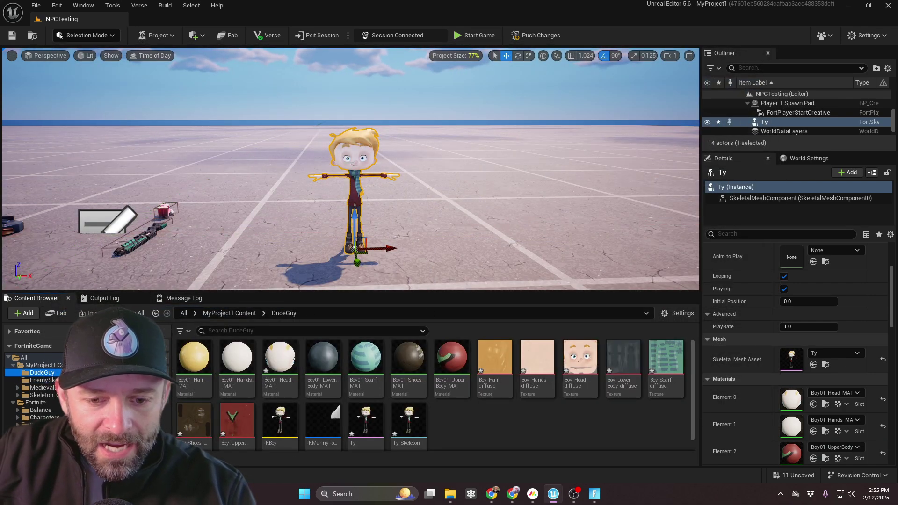
{"action": "scroll", "coordinate": [472, 453], "scroll_direction": "down", "scroll_amount": 1}
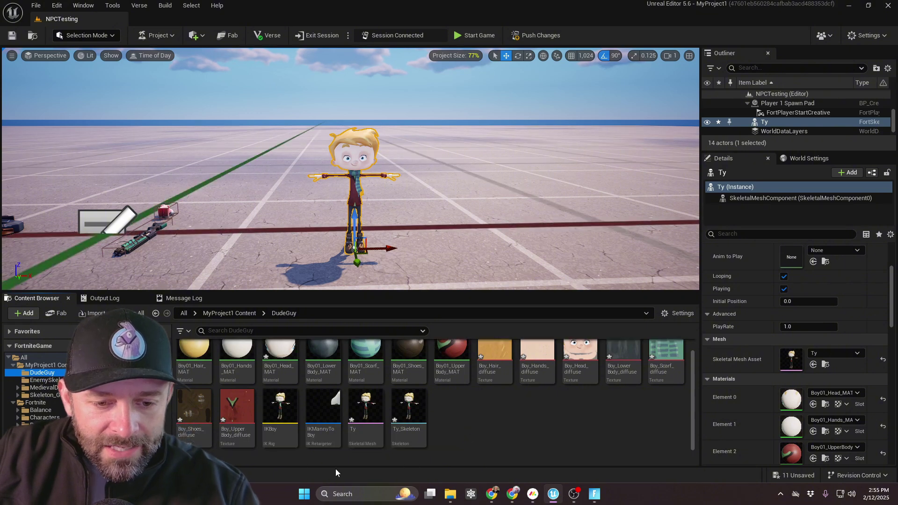
- Auto-map all of IKMannyToBoy's chains with Map All (Fuzzy), then close the retargeter
{"action": "double_click", "coordinate": [323, 409]}
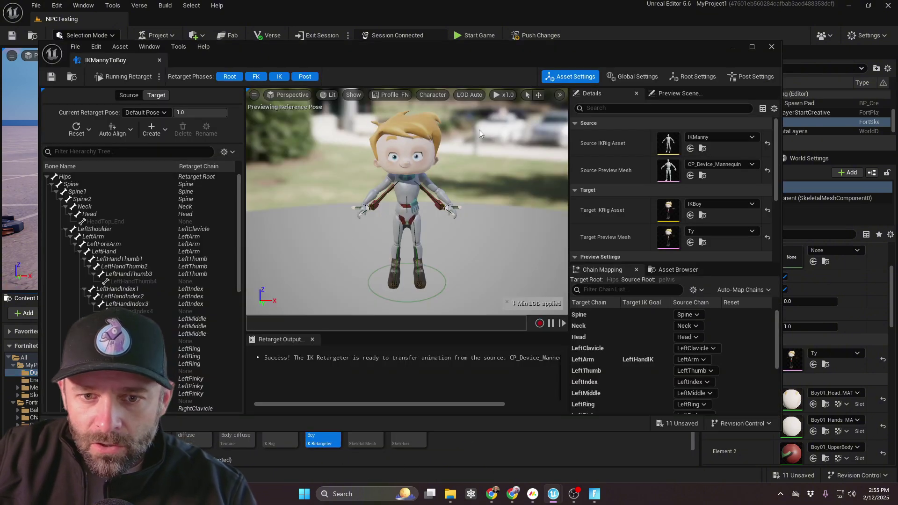
{"action": "right_click_drag", "start_coordinate": [479, 133], "coordinate": [402, 170]}
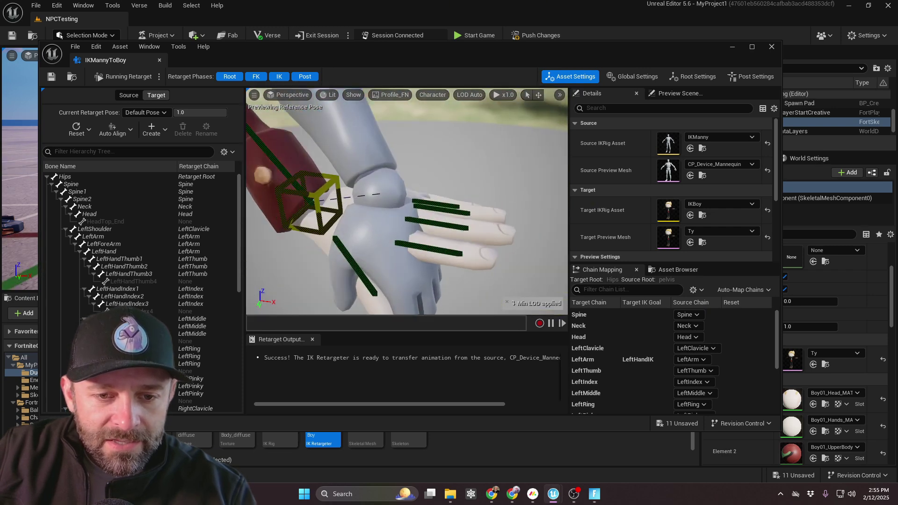
{"action": "scroll", "coordinate": [367, 209], "scroll_direction": "down", "scroll_amount": 6}
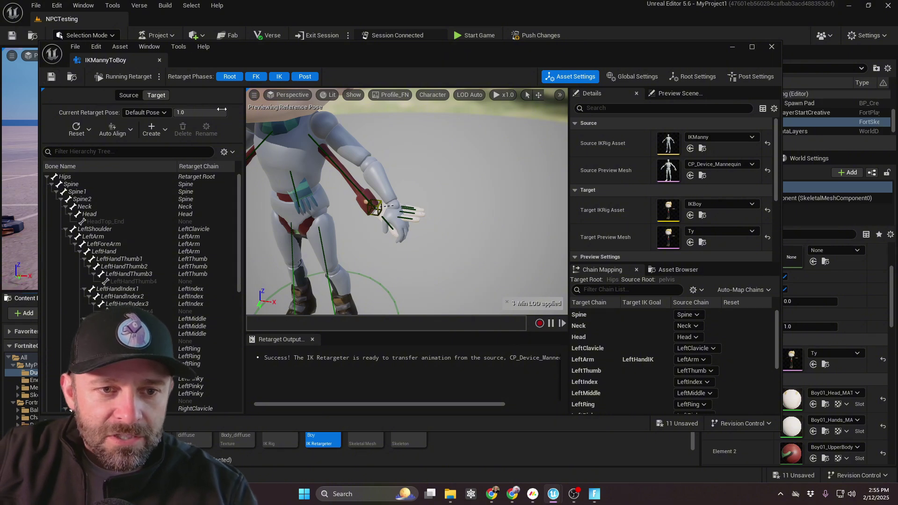
{"action": "key", "text": "f"}
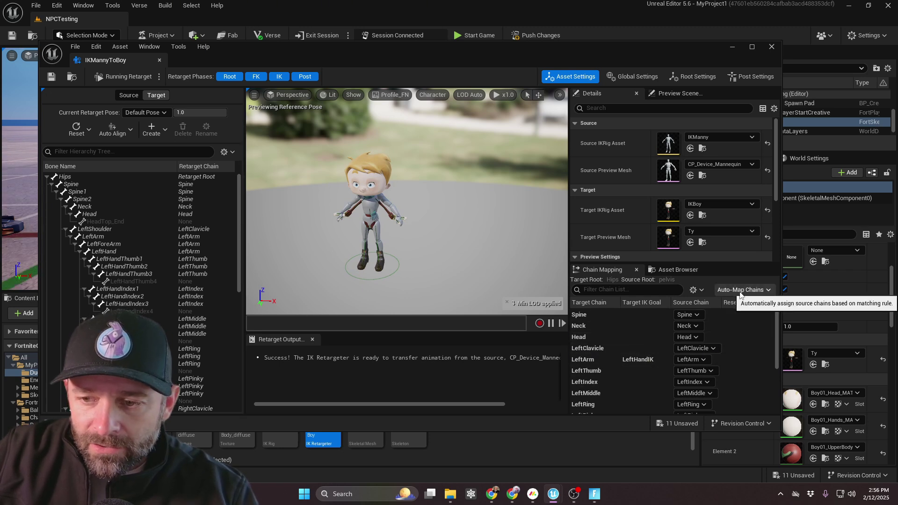
{"action": "left_click", "coordinate": [759, 291]}
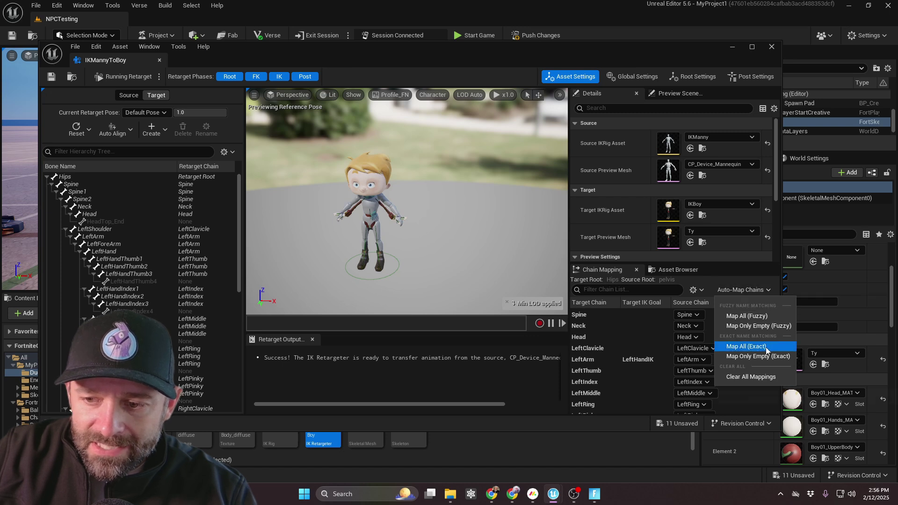
{"action": "left_click", "coordinate": [760, 316]}
{"action": "scroll", "coordinate": [693, 371], "scroll_direction": "down", "scroll_amount": 3}
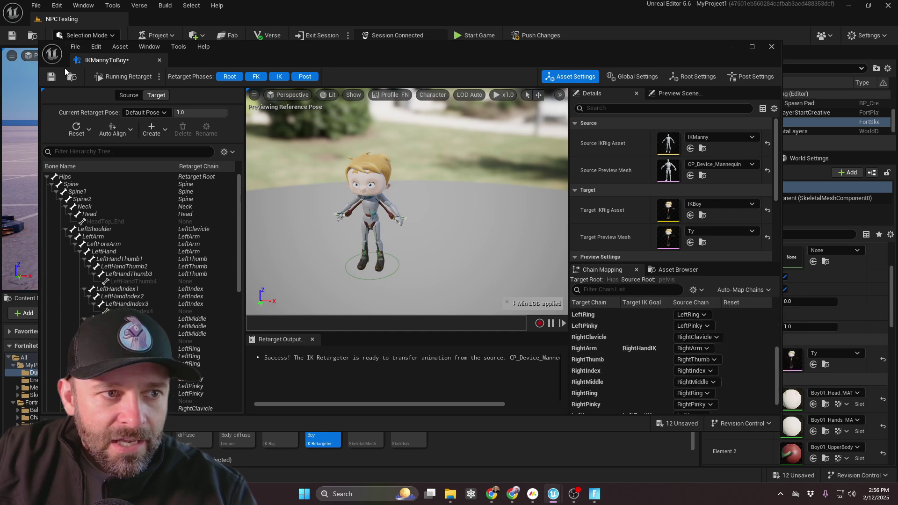
{"action": "left_click", "coordinate": [160, 60]}
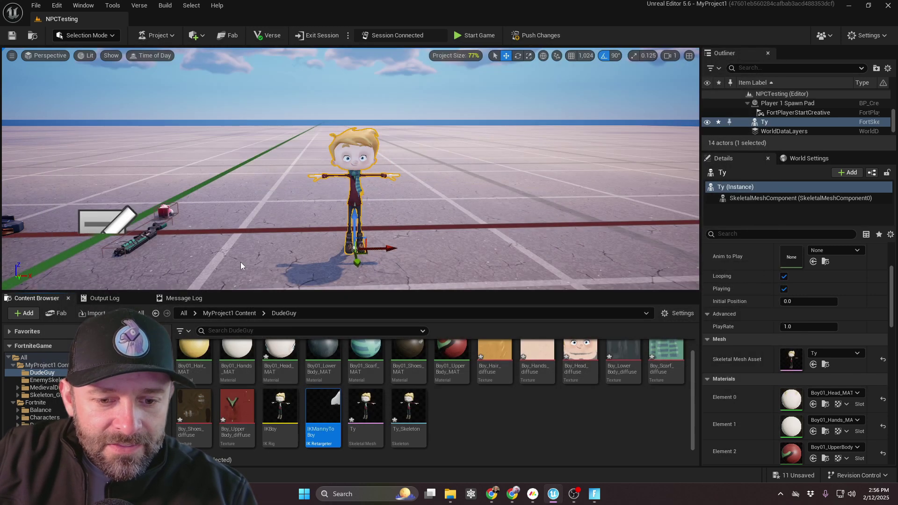
- Create a new Actor Blueprint Class in DudeGuy named BoyBP
{"action": "right_click", "coordinate": [450, 429]}
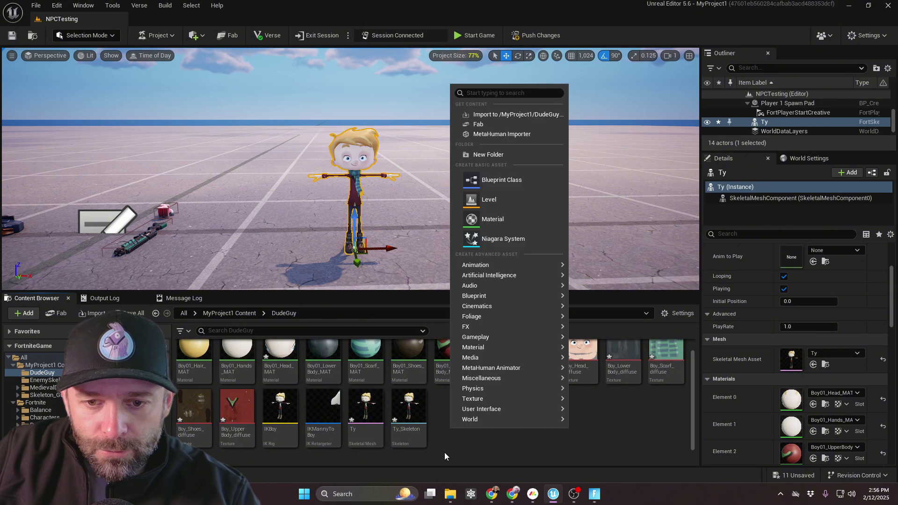
{"action": "left_click", "coordinate": [484, 185]}
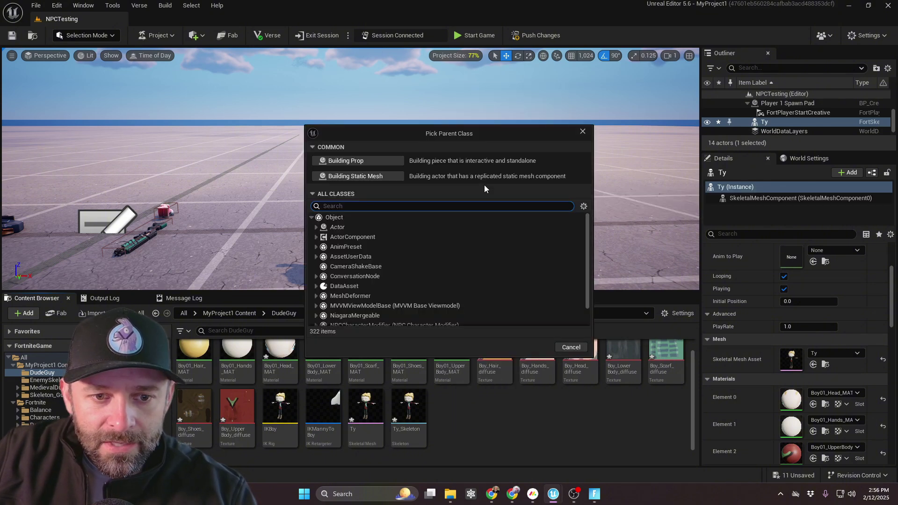
{"action": "left_click", "coordinate": [392, 227]}
{"action": "left_click", "coordinate": [533, 347]}
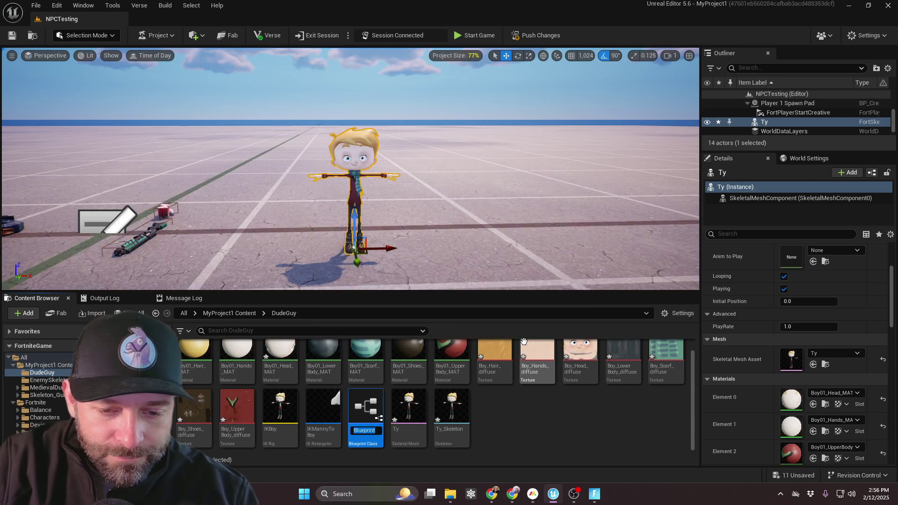
{"action": "type", "text": "BoyBP"}
{"action": "key", "text": "Return"}
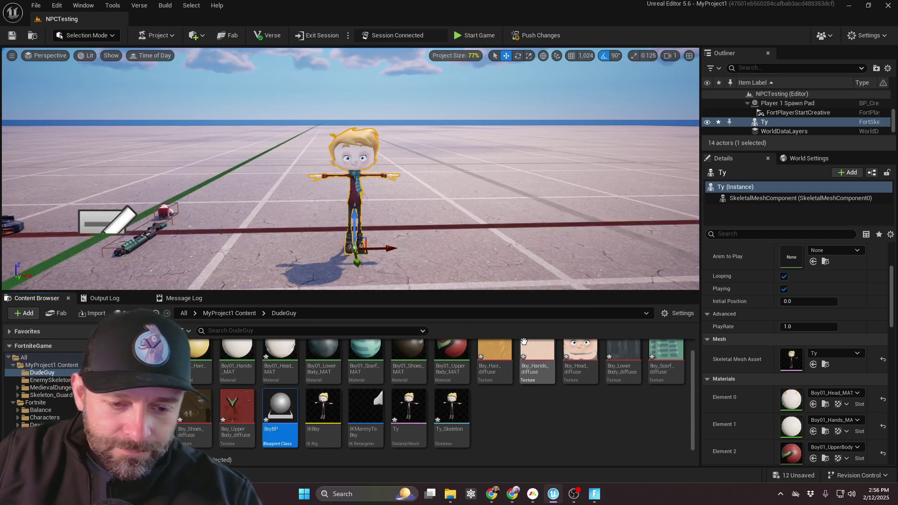
- In BoyBP, make the Ty mesh the root component, then compile and close the blueprint
{"action": "double_click", "coordinate": [272, 429]}
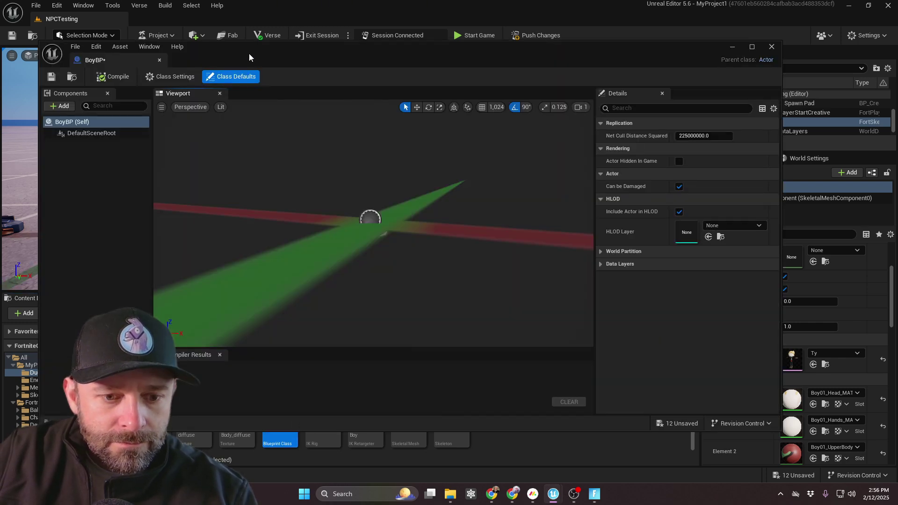
{"action": "left_click_drag", "start_coordinate": [249, 54], "coordinate": [610, 70]}
{"action": "left_click_drag", "start_coordinate": [518, 57], "coordinate": [620, 61]}
{"action": "left_click_drag", "start_coordinate": [409, 406], "coordinate": [526, 293]}
{"action": "left_click_drag", "start_coordinate": [564, 186], "coordinate": [547, 158]}
{"action": "left_click_drag", "start_coordinate": [658, 86], "coordinate": [324, 93]}
{"action": "key", "text": "f"}
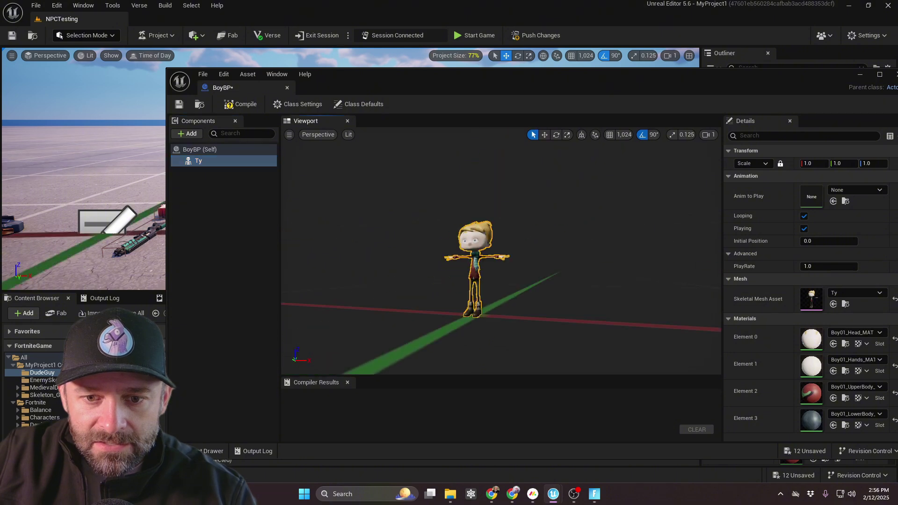
{"action": "scroll", "coordinate": [454, 219], "scroll_direction": "down", "scroll_amount": 4}
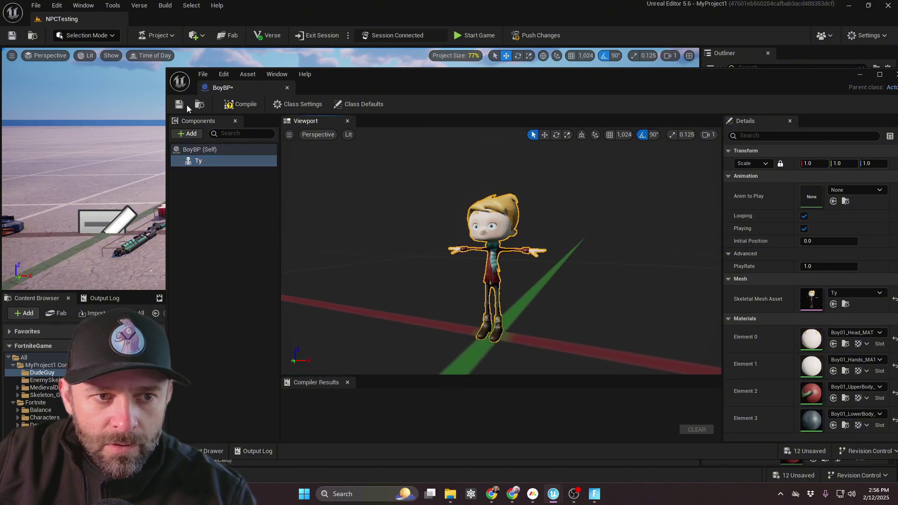
{"action": "left_click", "coordinate": [240, 105]}
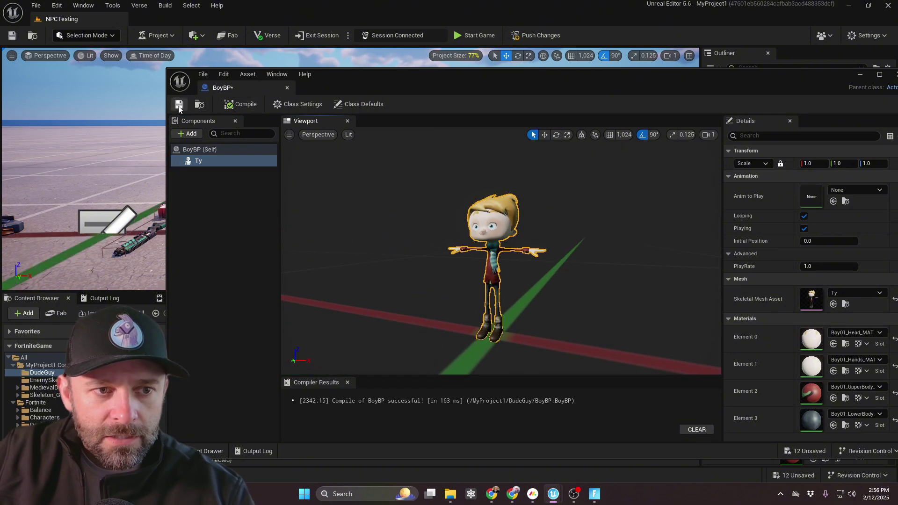
{"action": "left_click", "coordinate": [288, 89]}
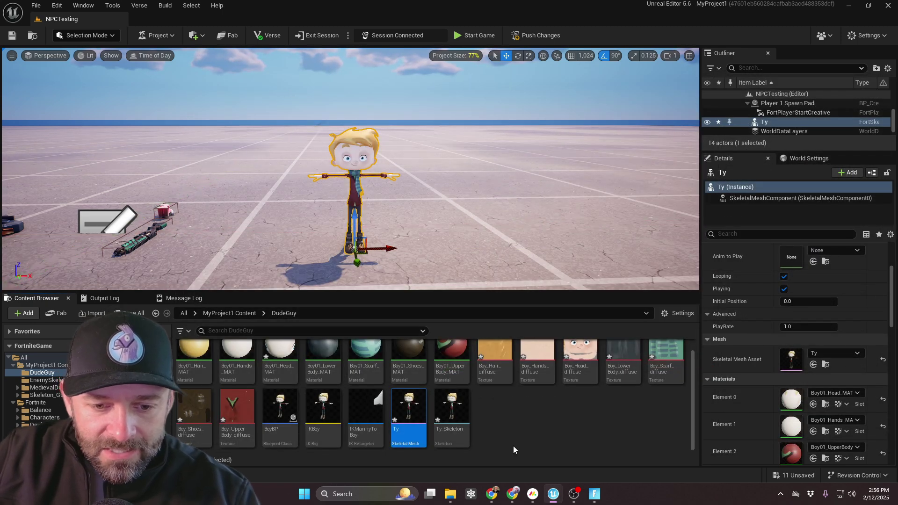
- Add an NPC Character Definition asset named NPCBoy in the DudeGuy folder
{"action": "left_click", "coordinate": [479, 423]}
{"action": "right_click", "coordinate": [479, 420]}
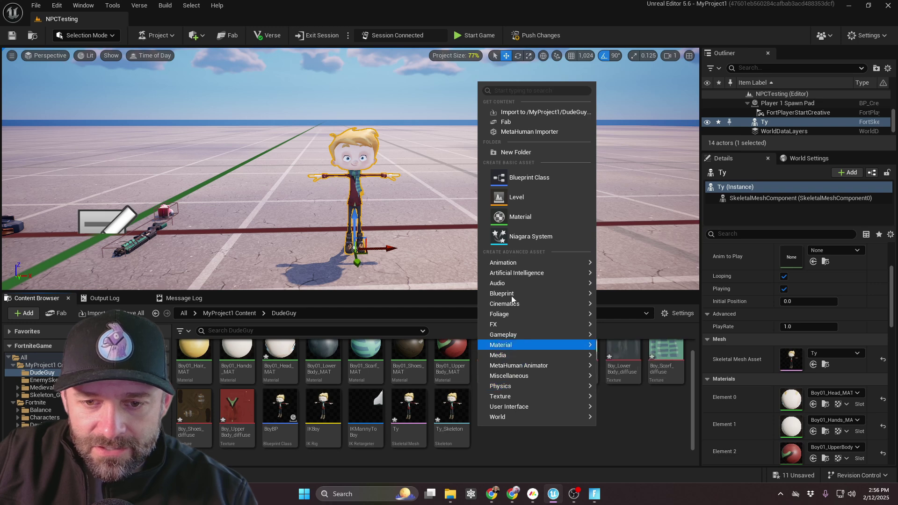
{"action": "mouse_move", "coordinate": [509, 268]}
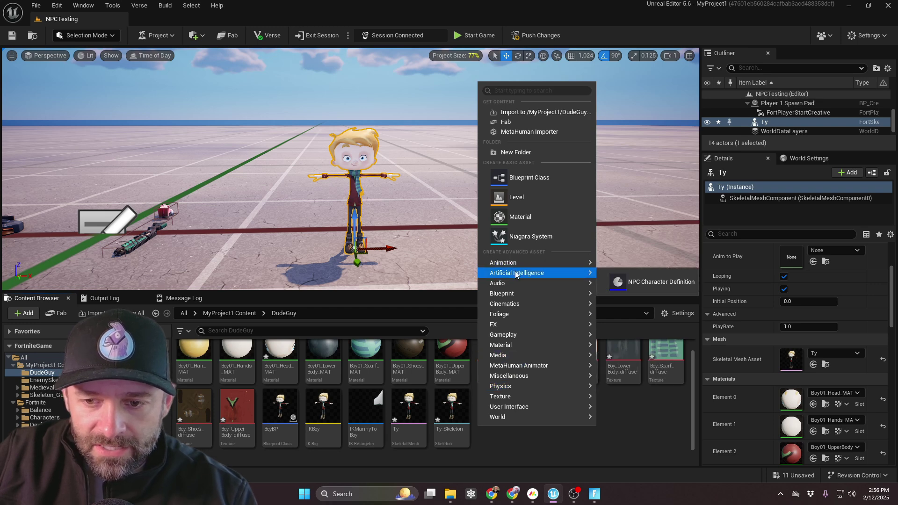
{"action": "left_click", "coordinate": [637, 283]}
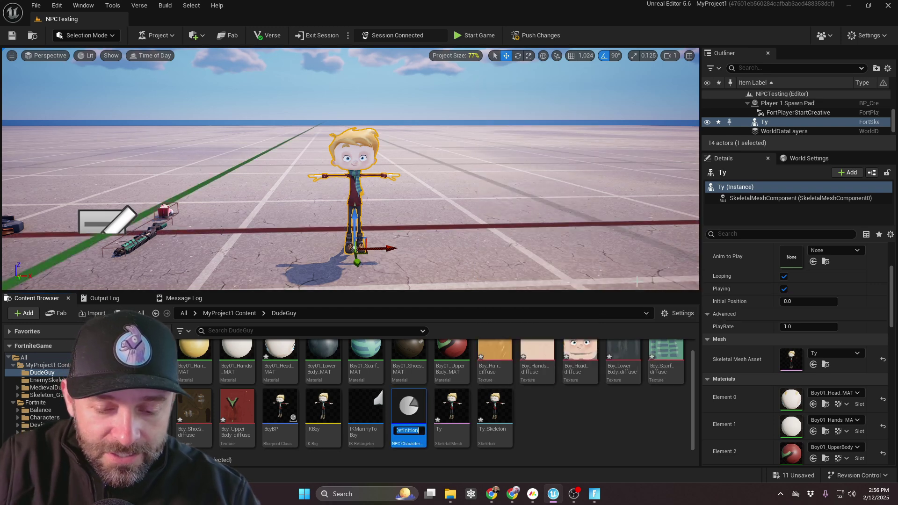
{"action": "type", "text": "NPCBoy"}
{"action": "key", "text": "Return"}
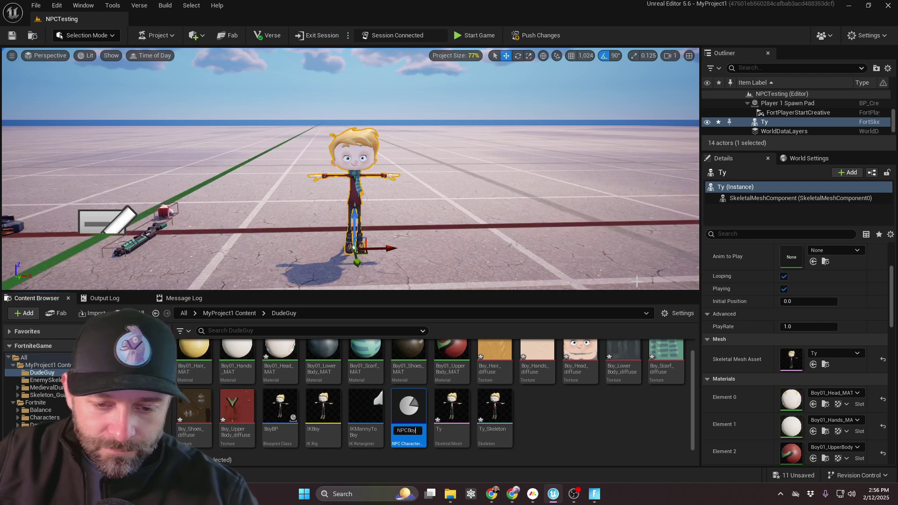
- Make NPCBoy a Guard type on the Wildlife and Creature team
{"action": "double_click", "coordinate": [408, 412]}
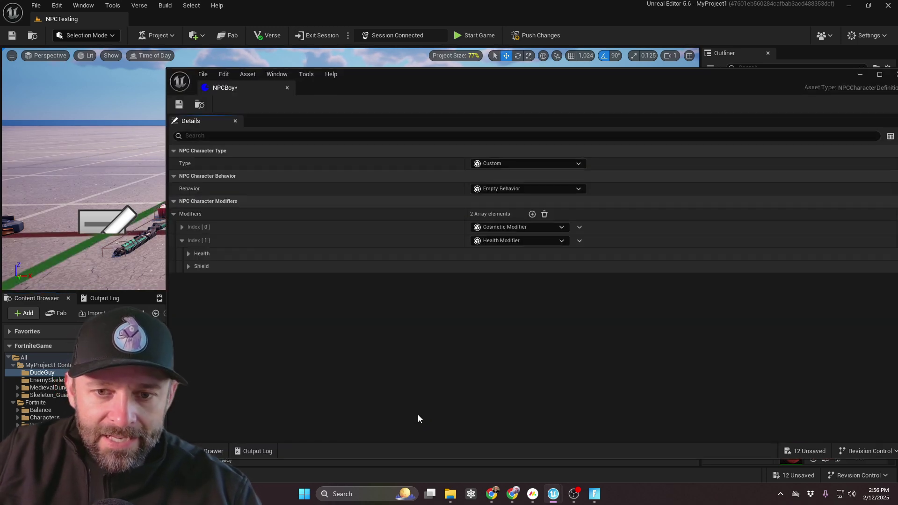
{"action": "left_click", "coordinate": [498, 165]}
{"action": "left_click", "coordinate": [503, 195]}
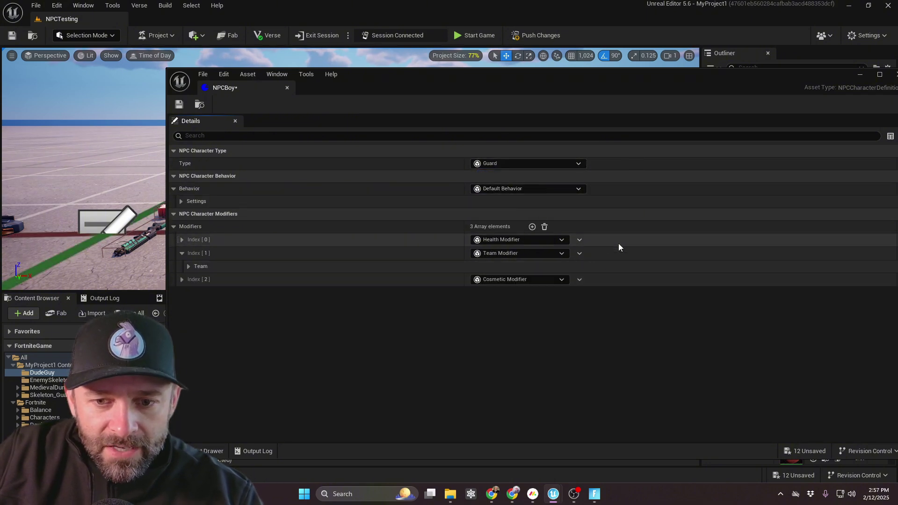
{"action": "left_click", "coordinate": [185, 265]}
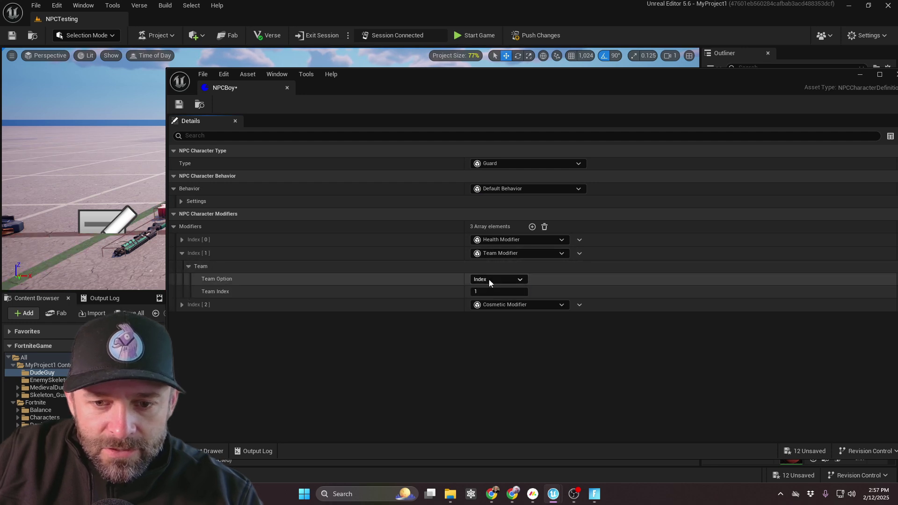
{"action": "left_click", "coordinate": [489, 279]}
{"action": "left_click", "coordinate": [504, 297]}
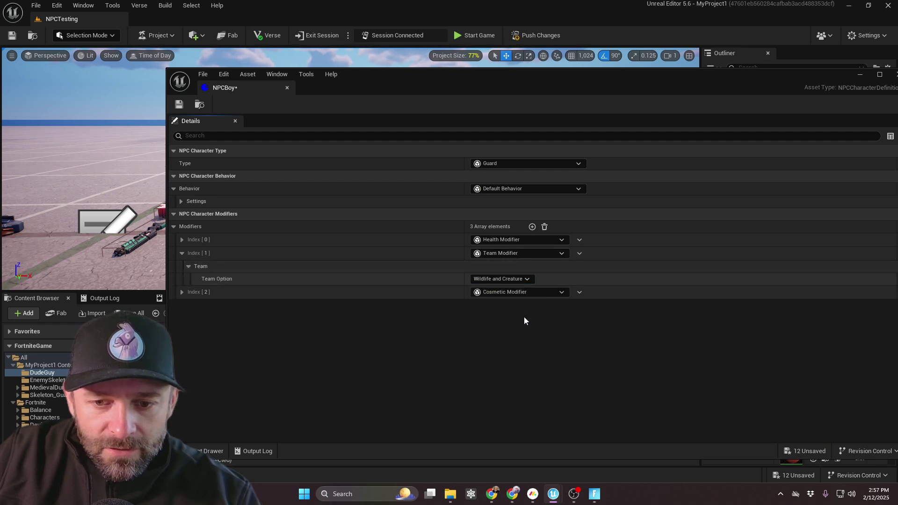
- Set the Index [2] cosmetic to Custom Character using BoyBP, retargeted with IKMannyToBoy
{"action": "left_click", "coordinate": [182, 293]}
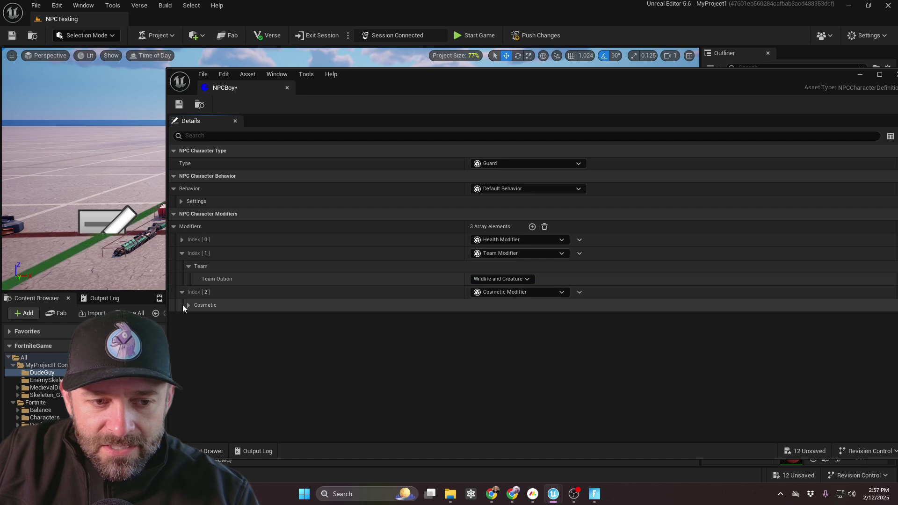
{"action": "left_click", "coordinate": [187, 305]}
{"action": "left_click", "coordinate": [498, 317]}
{"action": "left_click", "coordinate": [489, 331]}
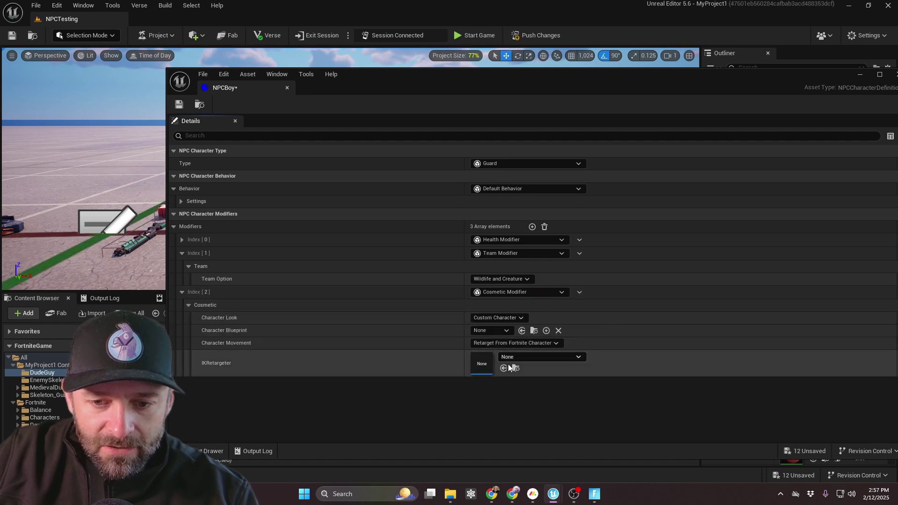
{"action": "left_click", "coordinate": [486, 330]}
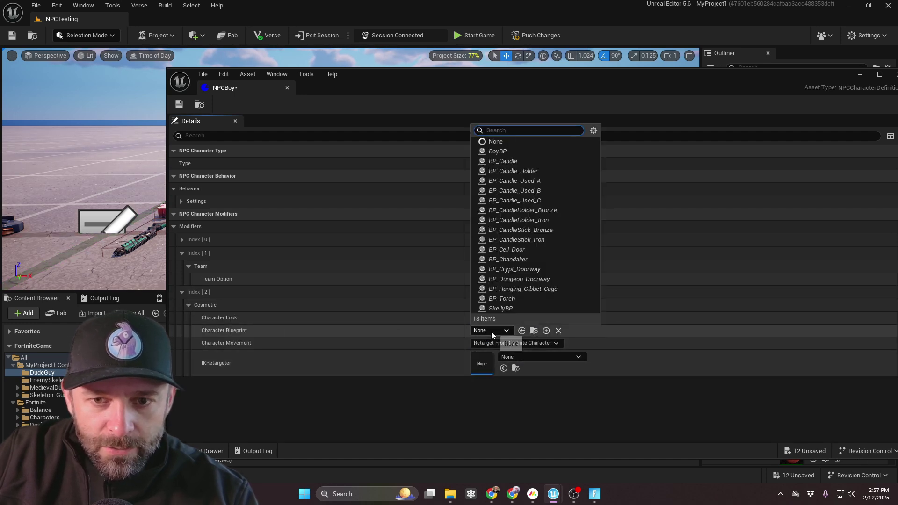
{"action": "left_click", "coordinate": [516, 151]}
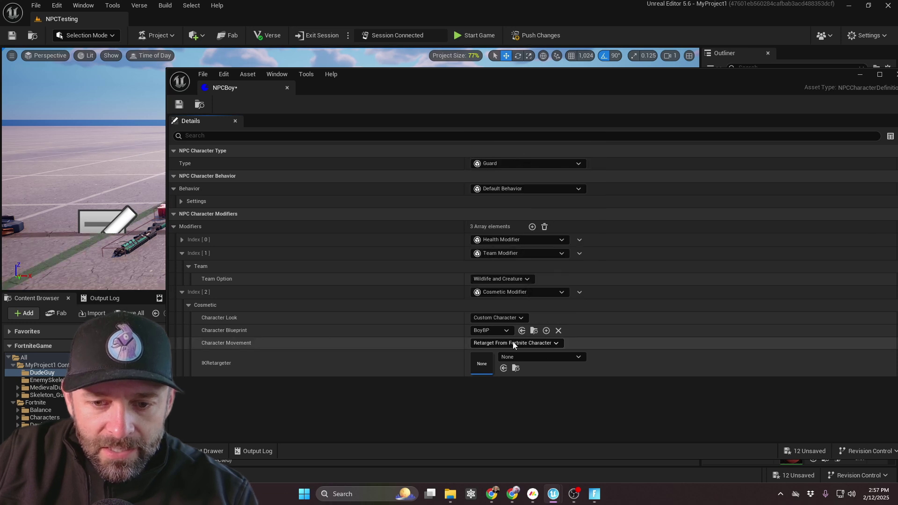
{"action": "left_click", "coordinate": [537, 353]}
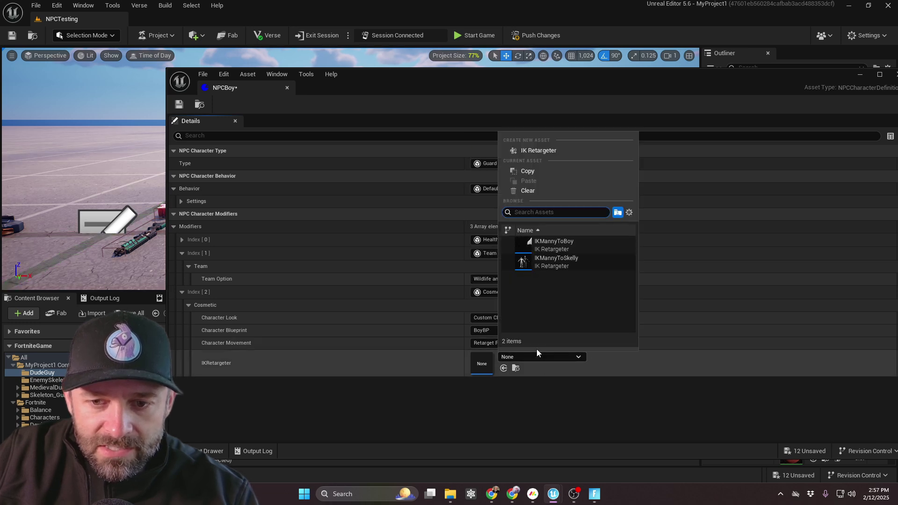
{"action": "left_click", "coordinate": [573, 245]}
{"action": "left_click", "coordinate": [516, 368]}
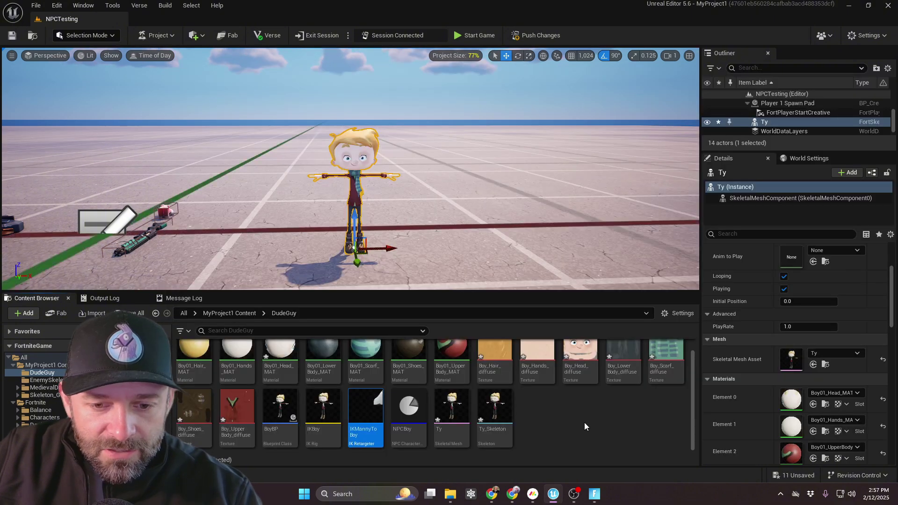
{"action": "double_click", "coordinate": [409, 421]}
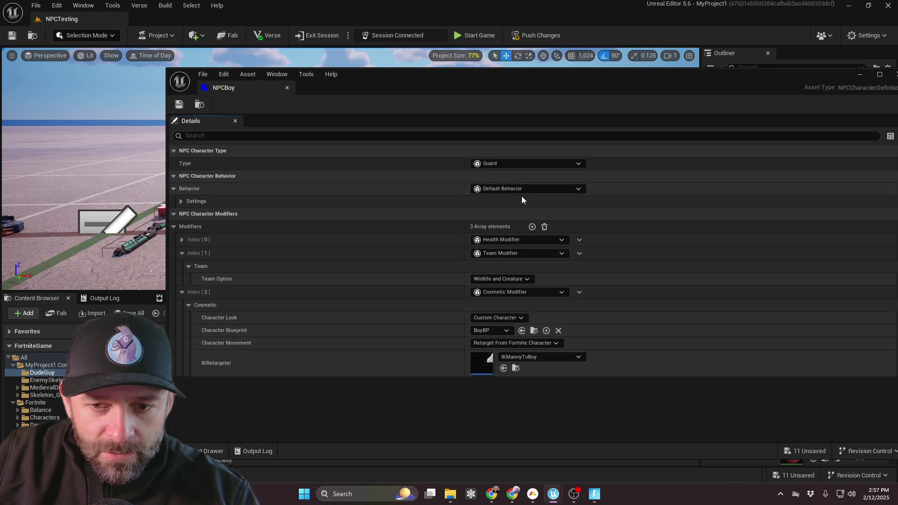
- Add a fourth modifier to NPCBoy as an Inventory Modifier
{"action": "left_click", "coordinate": [532, 226]}
{"action": "left_click", "coordinate": [521, 383]}
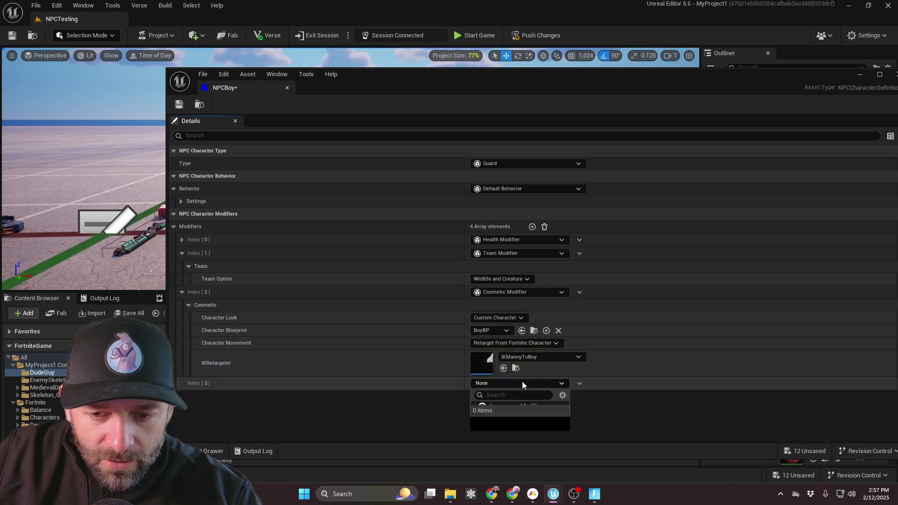
{"action": "left_click", "coordinate": [517, 313]}
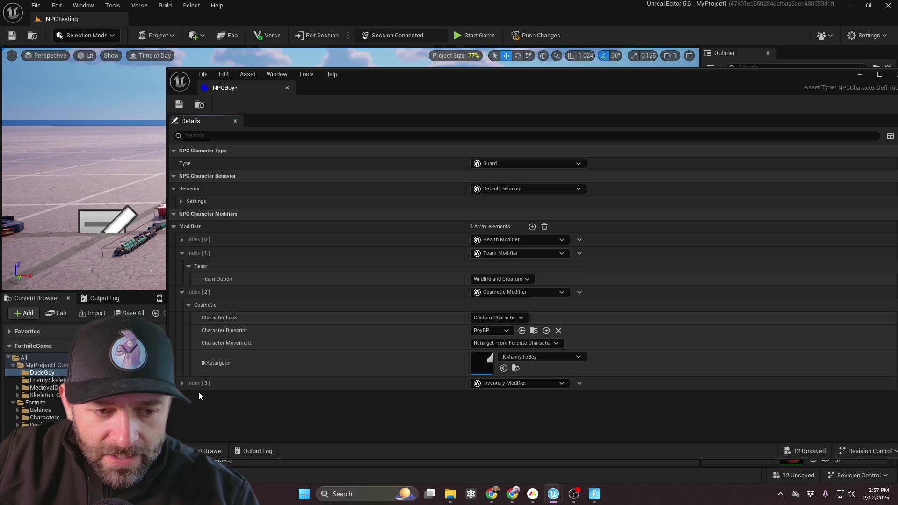
{"action": "left_click", "coordinate": [182, 383]}
{"action": "left_click", "coordinate": [189, 409]}
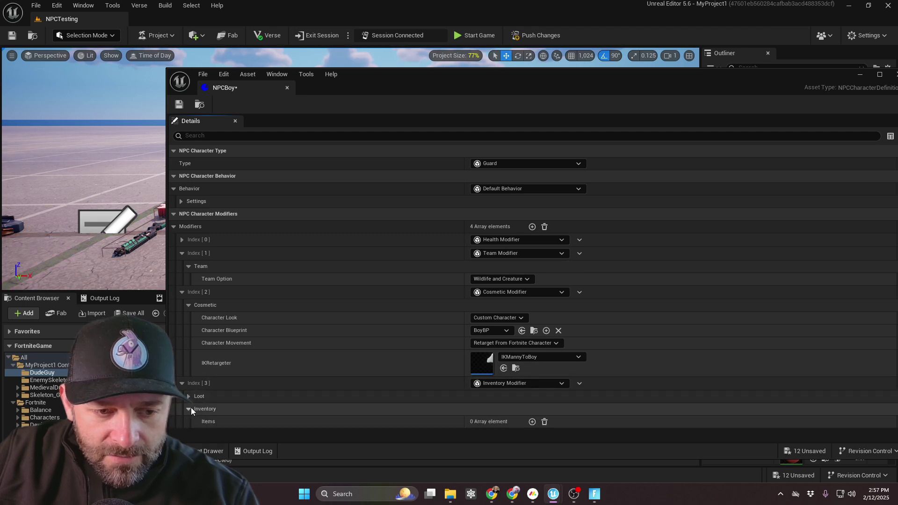
- Add an Assault Rifle L1 inventory item, then save and close NPCBoy
{"action": "left_click", "coordinate": [533, 423]}
{"action": "left_click", "coordinate": [205, 435]}
{"action": "scroll", "coordinate": [333, 396], "scroll_direction": "down", "scroll_amount": 2}
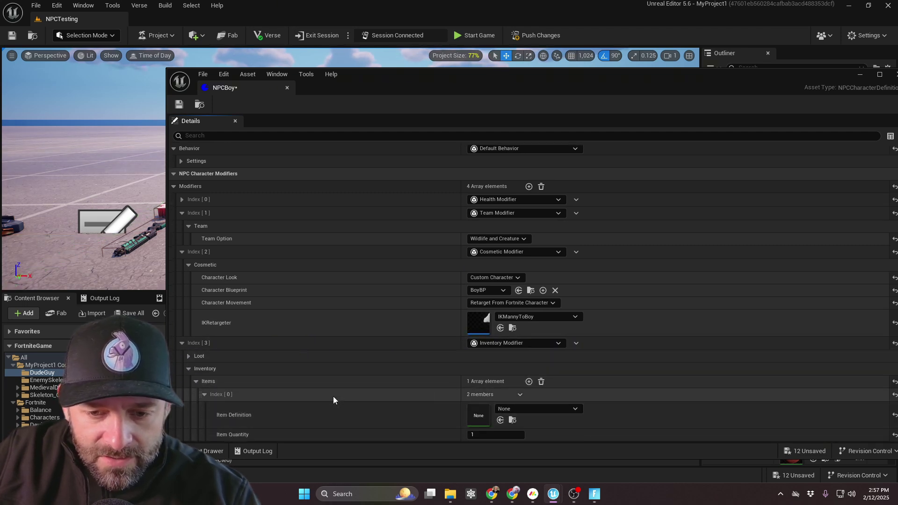
{"action": "left_click", "coordinate": [516, 408]}
{"action": "type", "text": "a"}
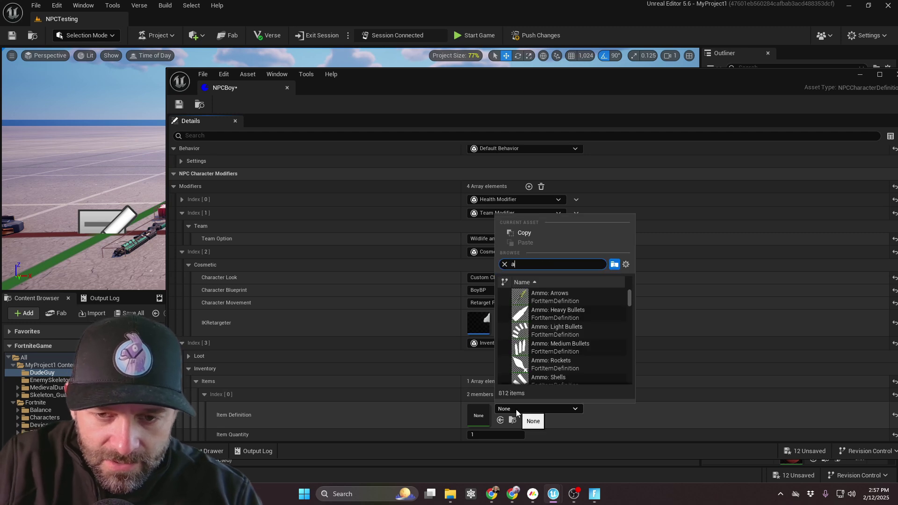
{"action": "type", "text": "ssau"}
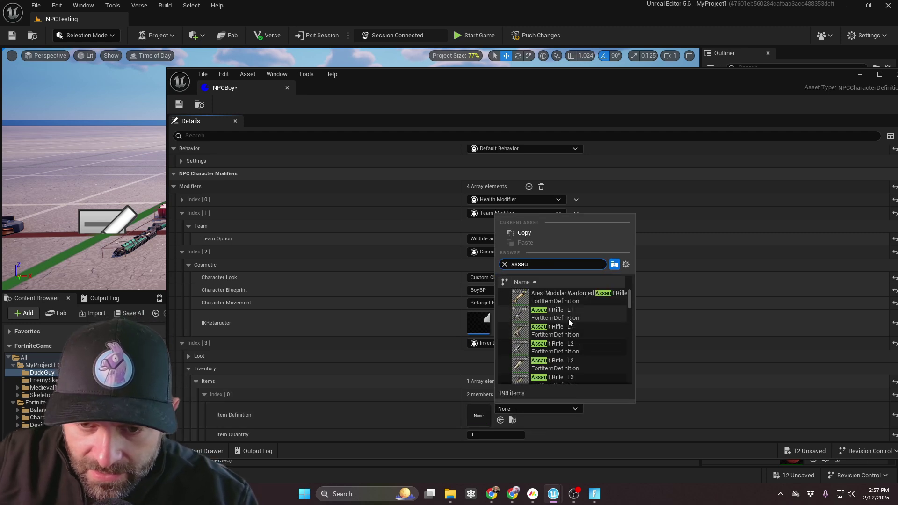
{"action": "left_click", "coordinate": [569, 312]}
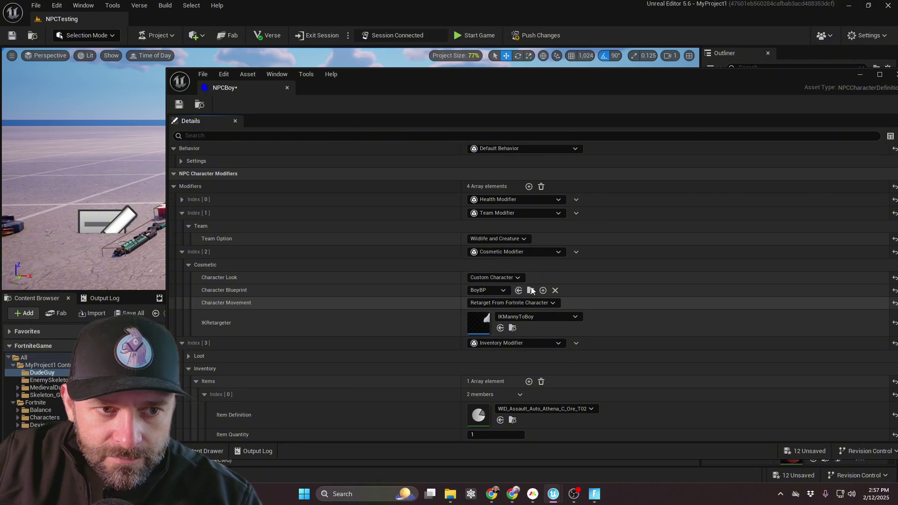
{"action": "left_click", "coordinate": [179, 104]}
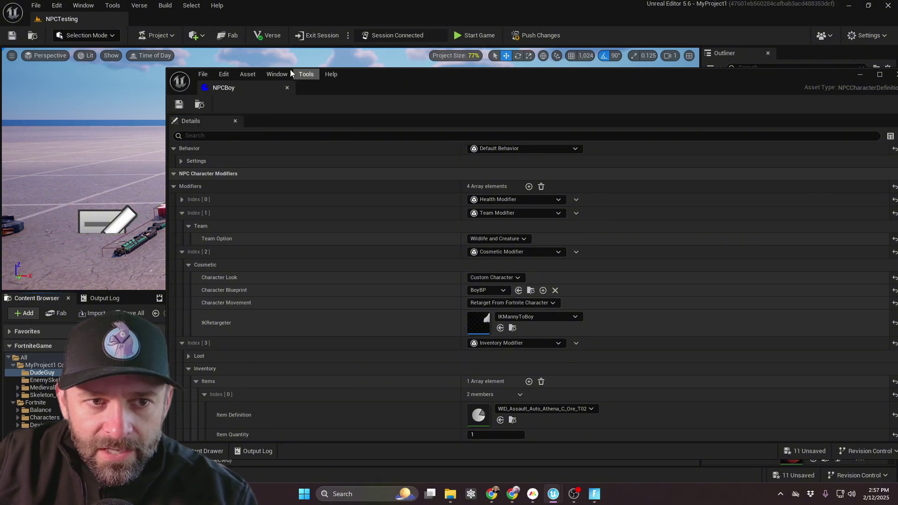
{"action": "left_click", "coordinate": [287, 88]}
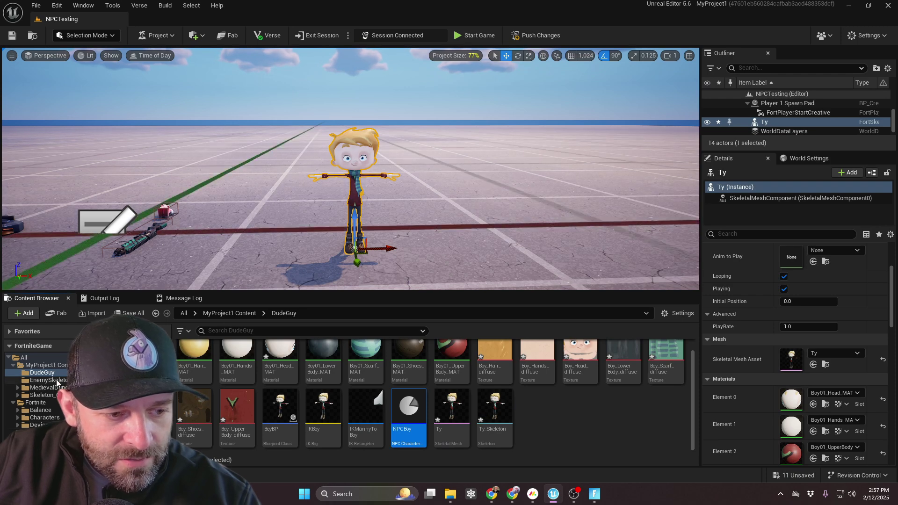
- Place an NPC Spawner from Fortnite Devices near Ty and delete the Ty character
{"action": "left_click", "coordinate": [37, 425]}
{"action": "left_click", "coordinate": [252, 331]}
{"action": "type", "text": "npc"}
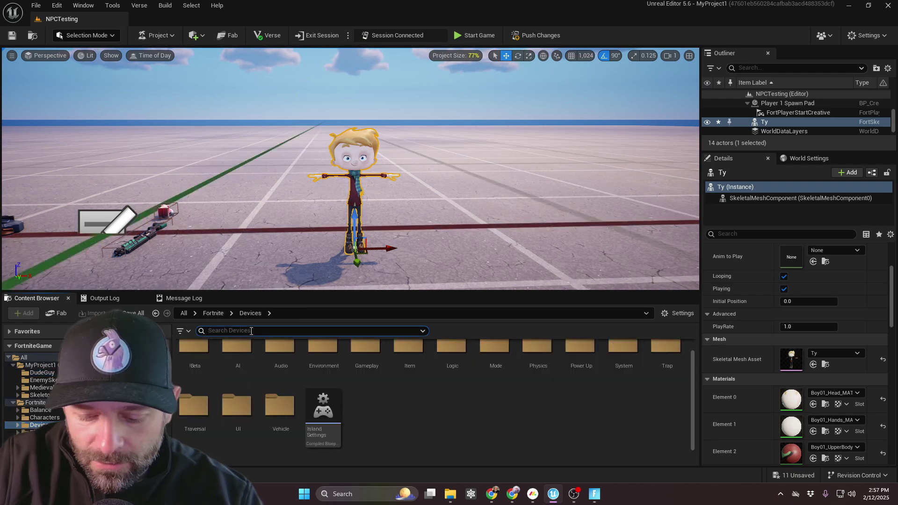
{"action": "left_click", "coordinate": [285, 395]}
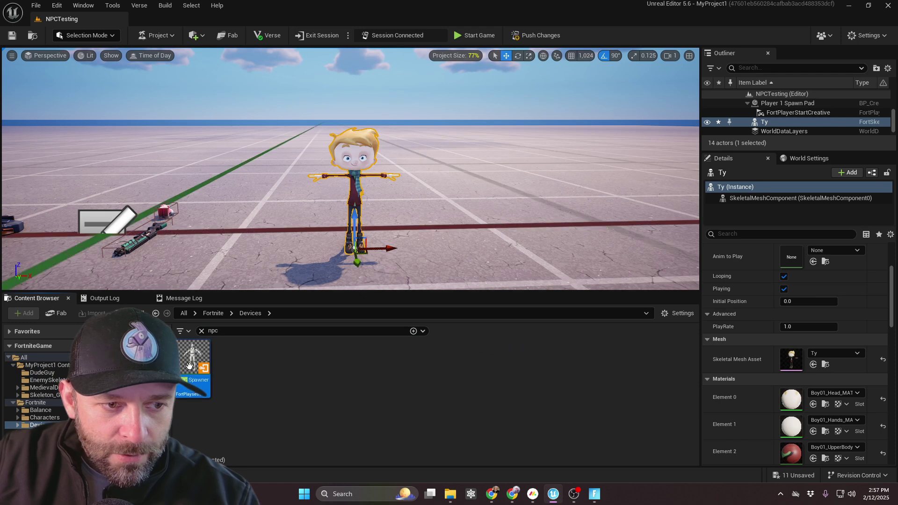
{"action": "left_click_drag", "start_coordinate": [189, 366], "coordinate": [262, 206]}
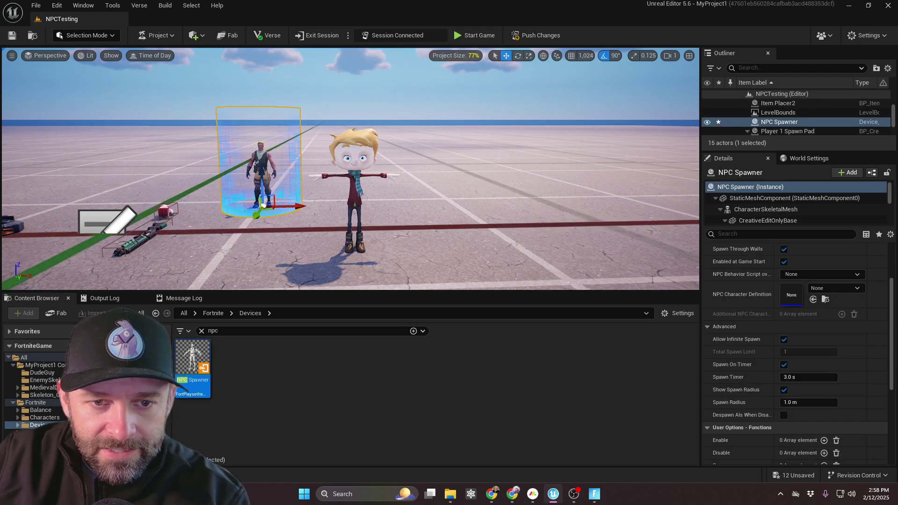
{"action": "left_click", "coordinate": [361, 154]}
{"action": "key", "text": "Delete"}
- Set the NPC Spawner to use the NPCBoy definition with a spawn count of 3
{"action": "left_click", "coordinate": [264, 159]}
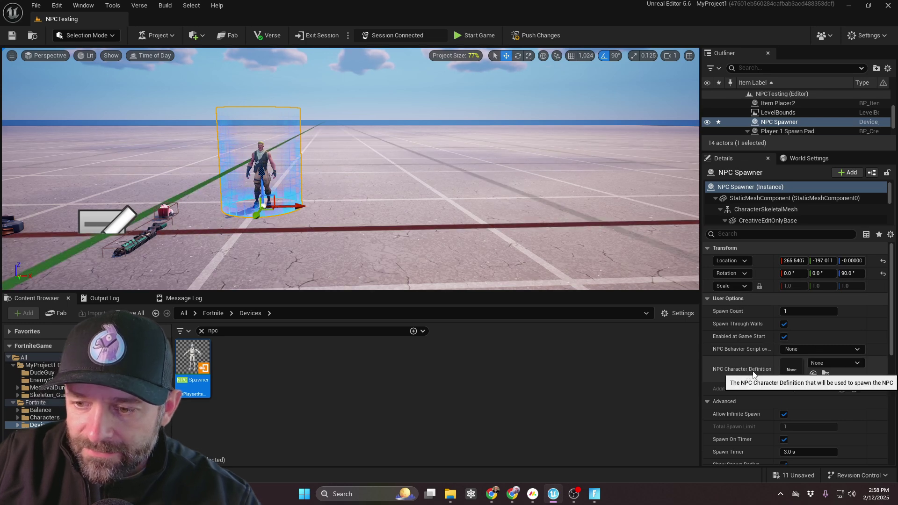
{"action": "left_click_drag", "start_coordinate": [701, 363], "coordinate": [634, 363]}
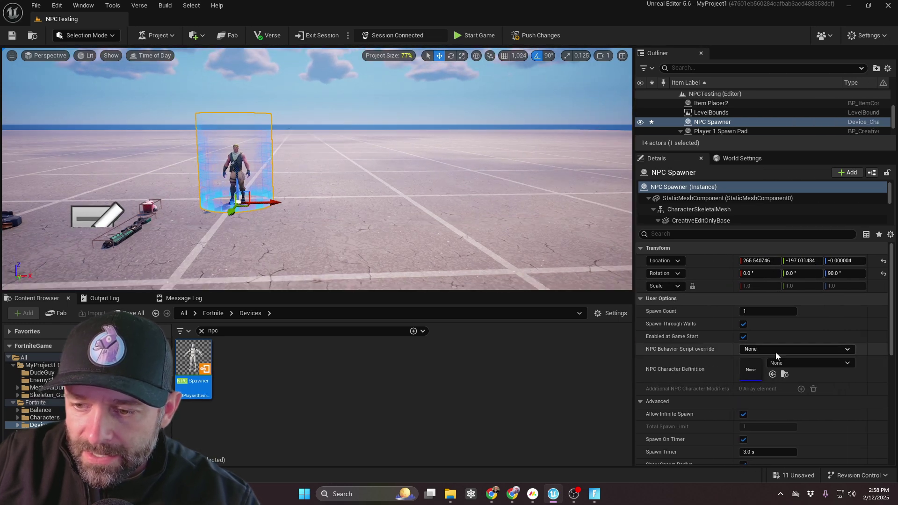
{"action": "left_click", "coordinate": [813, 362]}
{"action": "left_click", "coordinate": [829, 250]}
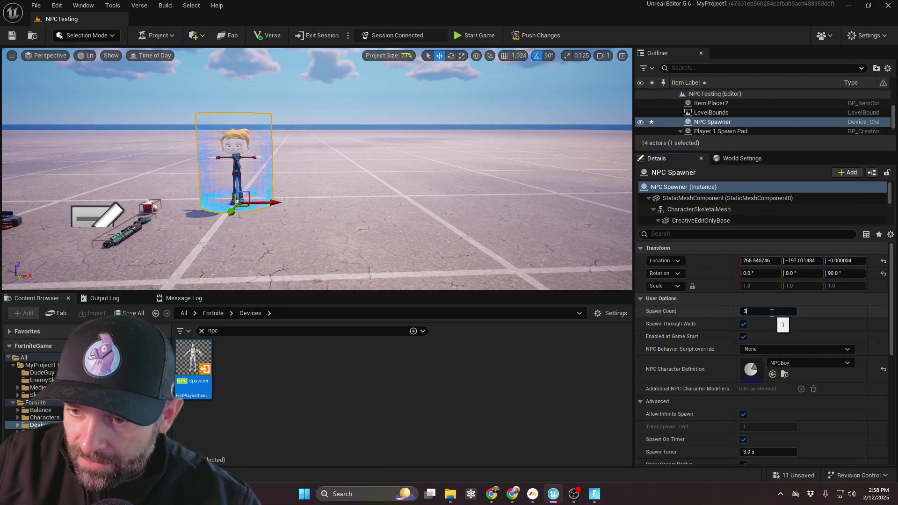
{"action": "key", "text": "ctrl+s"}
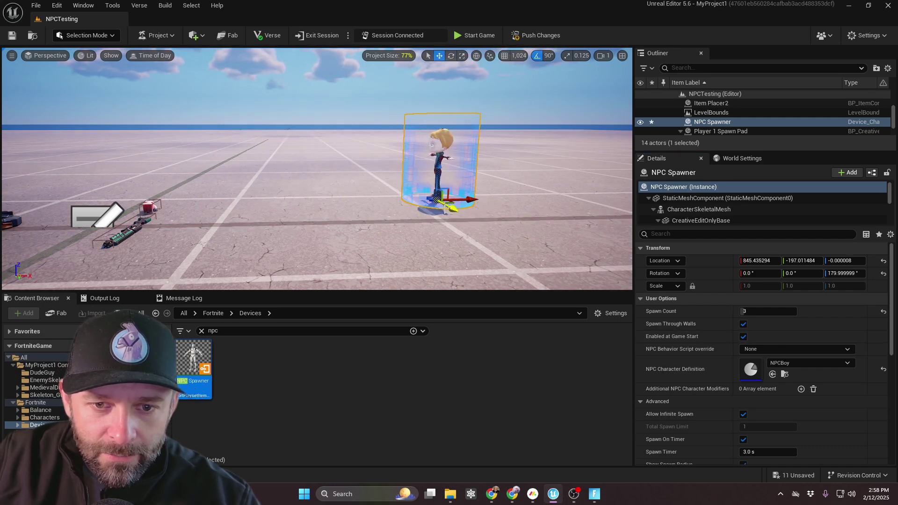
{"action": "right_click_drag", "start_coordinate": [445, 198], "coordinate": [445, 198]}
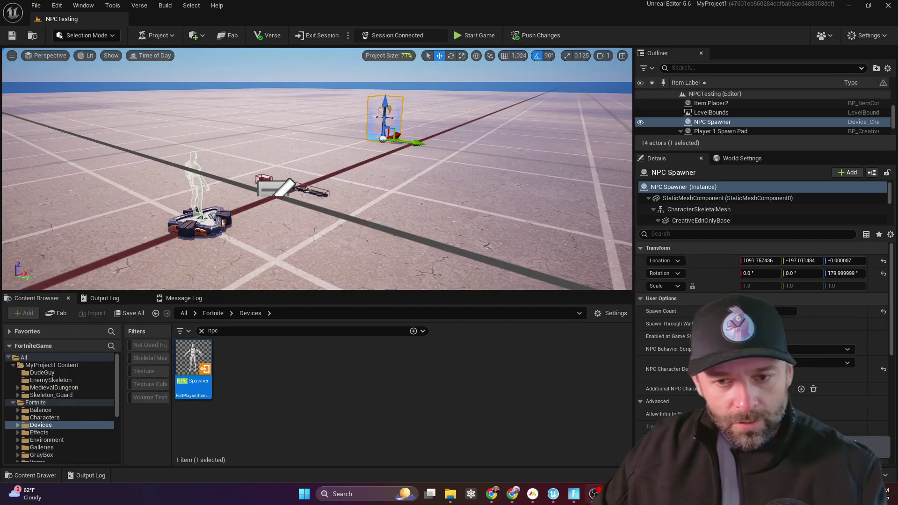
- Switch to Fortnite, start the match, and shoot the rifle-armed boy guards with a shotgun
{"action": "left_click", "coordinate": [575, 492]}
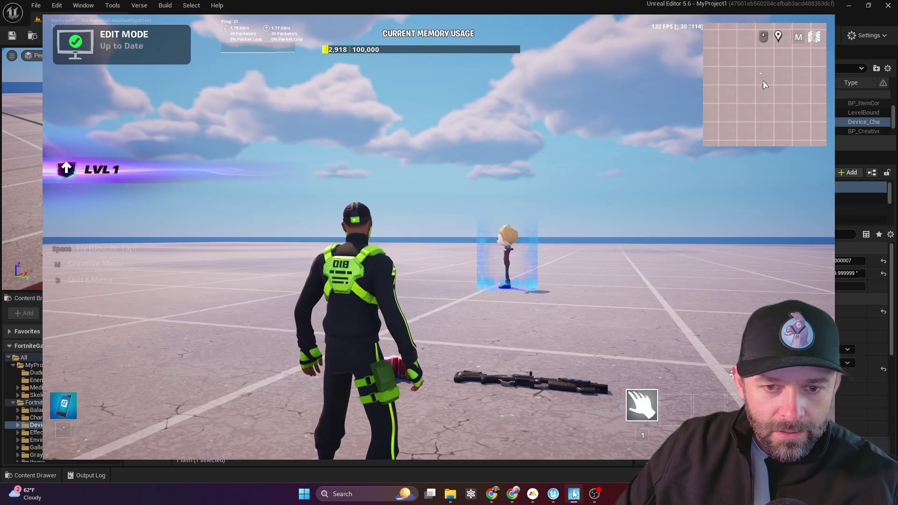
{"action": "key", "text": "Escape"}
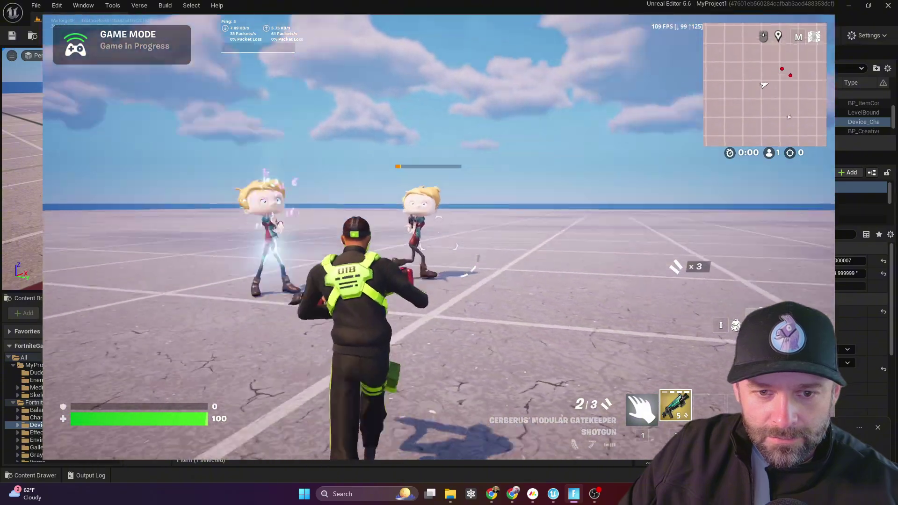
{"action": "left_click", "coordinate": [439, 246]}
{"action": "key", "text": "a"}
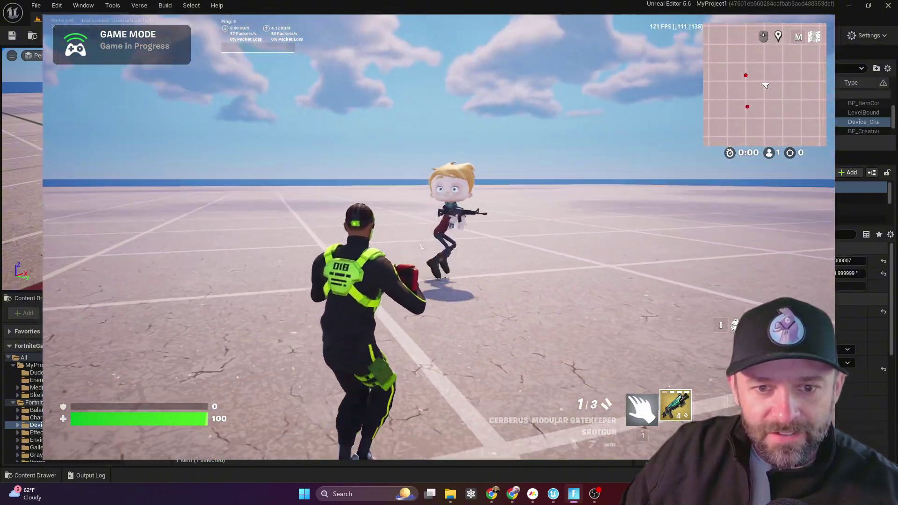
{"action": "left_click", "coordinate": [439, 241]}
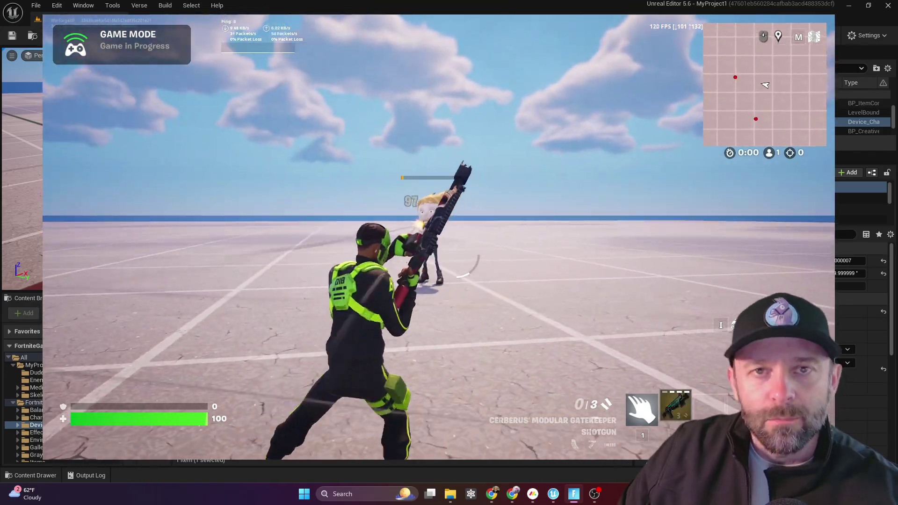
{"action": "left_click", "coordinate": [438, 241]}
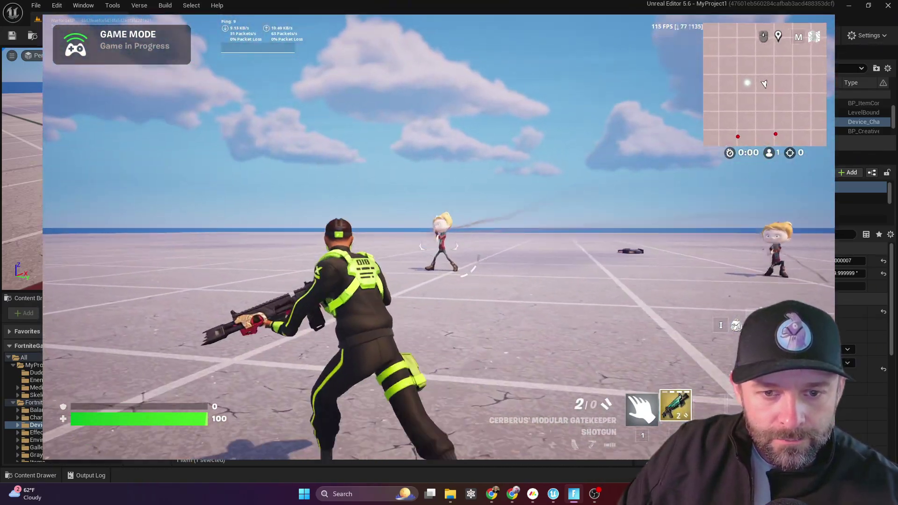
{"action": "left_click", "coordinate": [439, 240]}
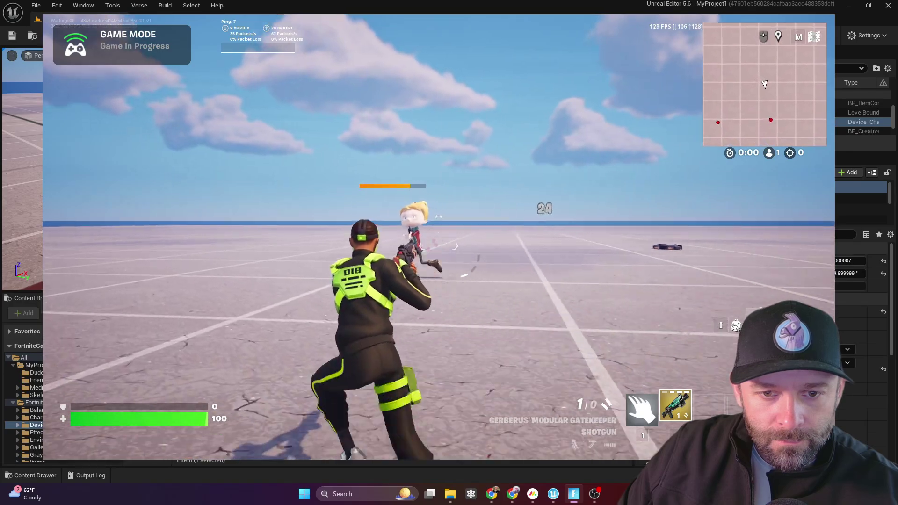
{"action": "left_click", "coordinate": [439, 241]}
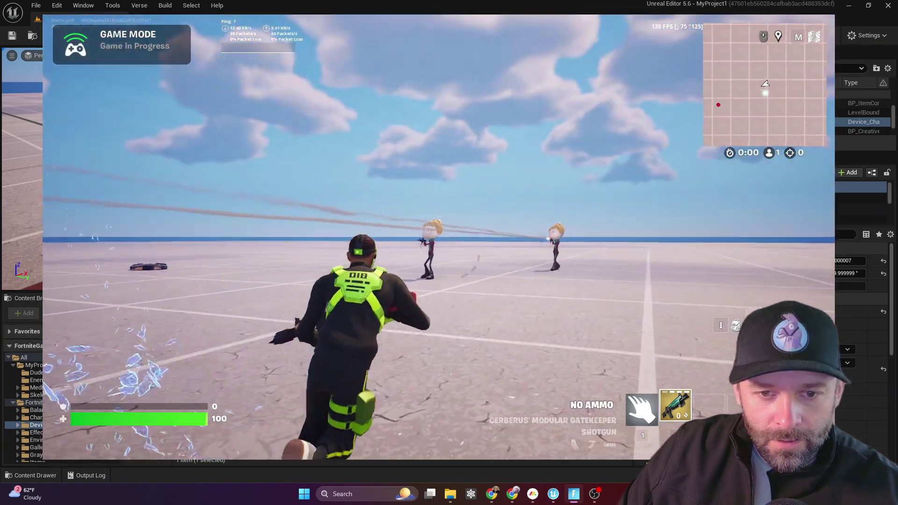
{"action": "left_click", "coordinate": [438, 241]}
- Run toward the guards, then choose END GAME from the in-game menu
{"action": "key", "text": "w"}
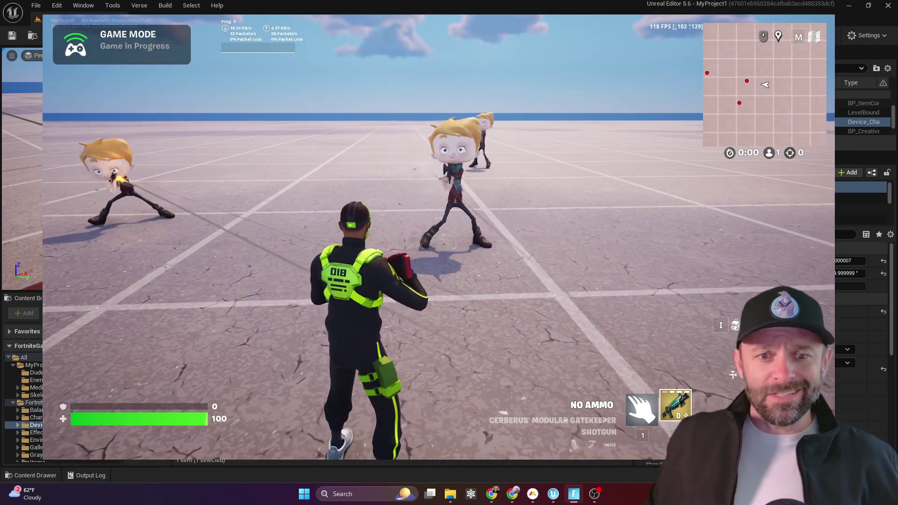
{"action": "key", "text": "Escape"}
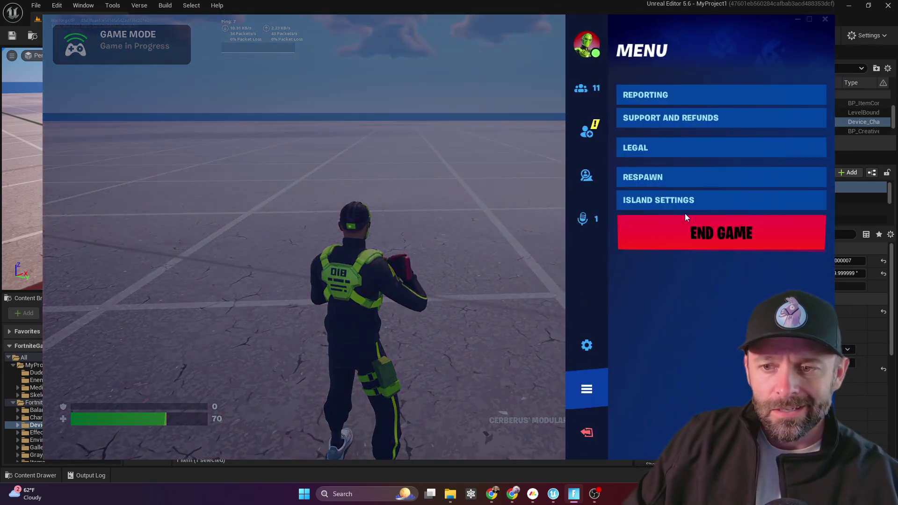
{"action": "left_click", "coordinate": [682, 174]}
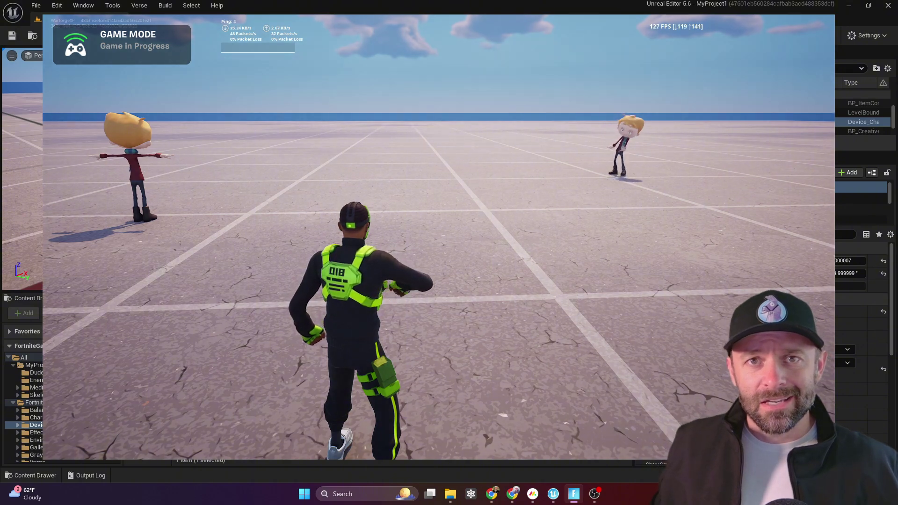